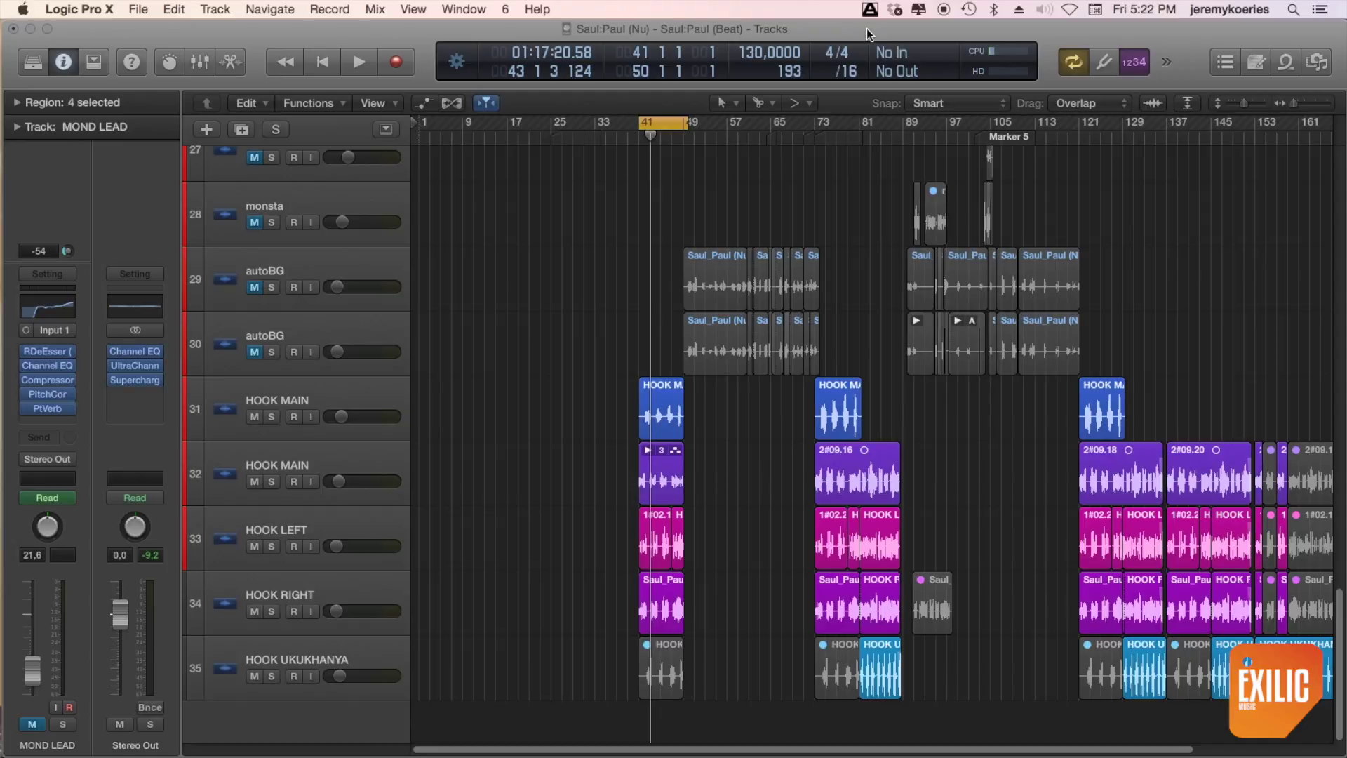
# Play the hook, zoom into bars 41–49 on HOOK MAIN: Take 3 with taller lanes, then stop.
pyautogui.press('space')
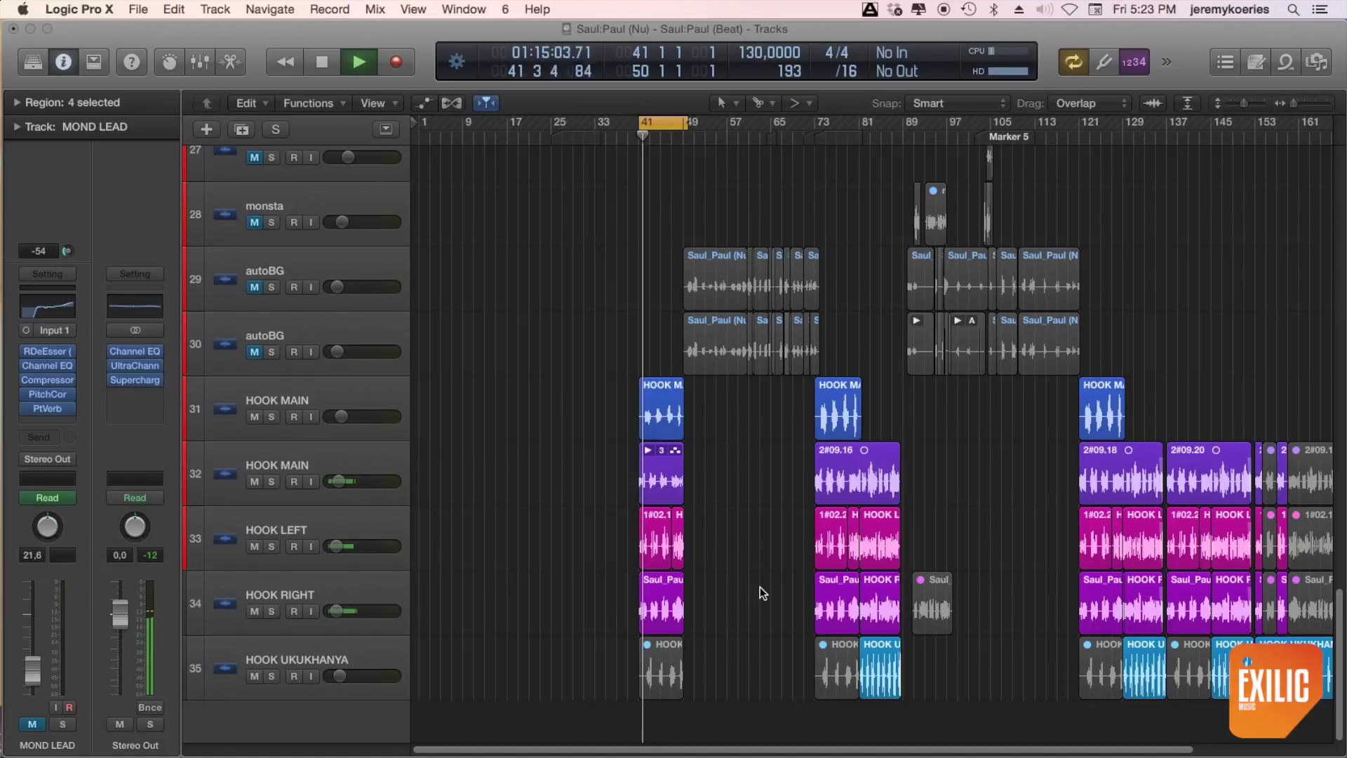
pyautogui.press('super+Right')
pyautogui.press('super+Right')
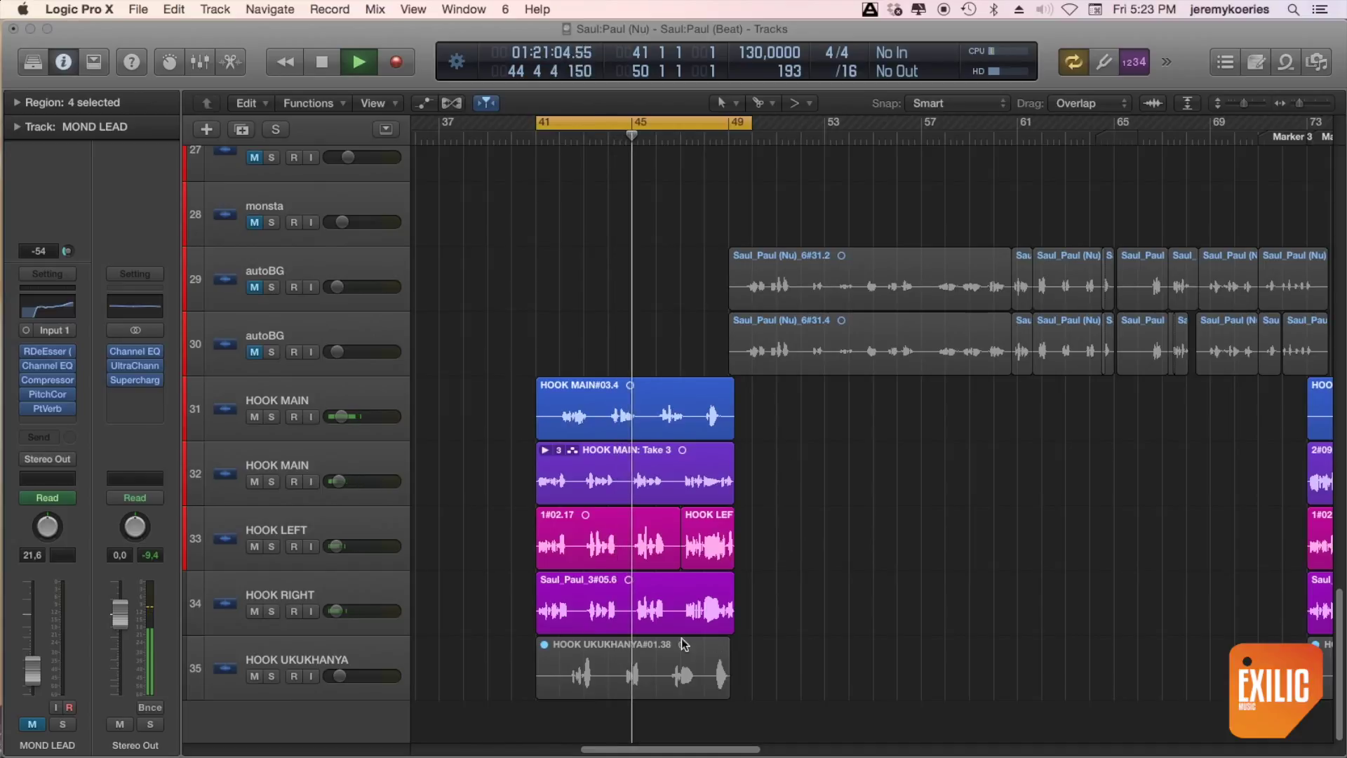
pyautogui.click(633, 465)
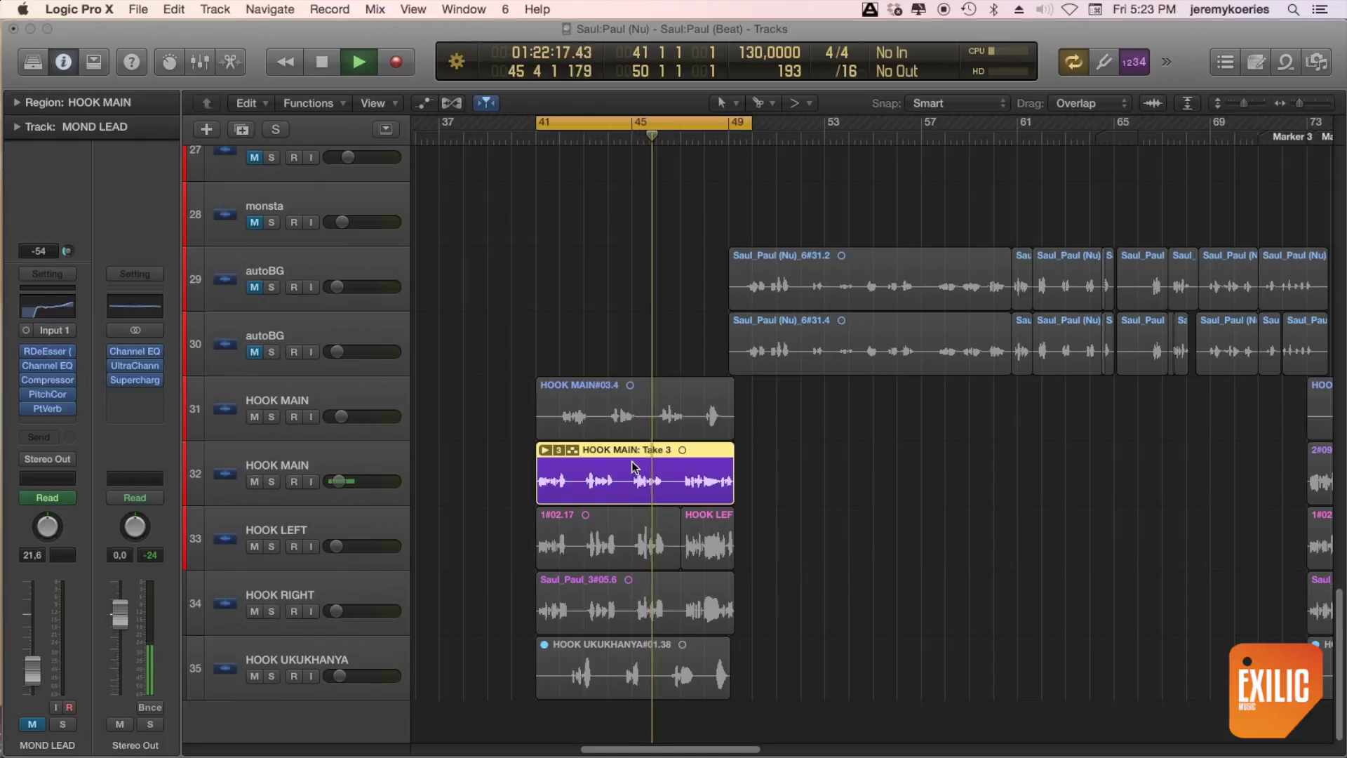
pyautogui.press('super+Down')
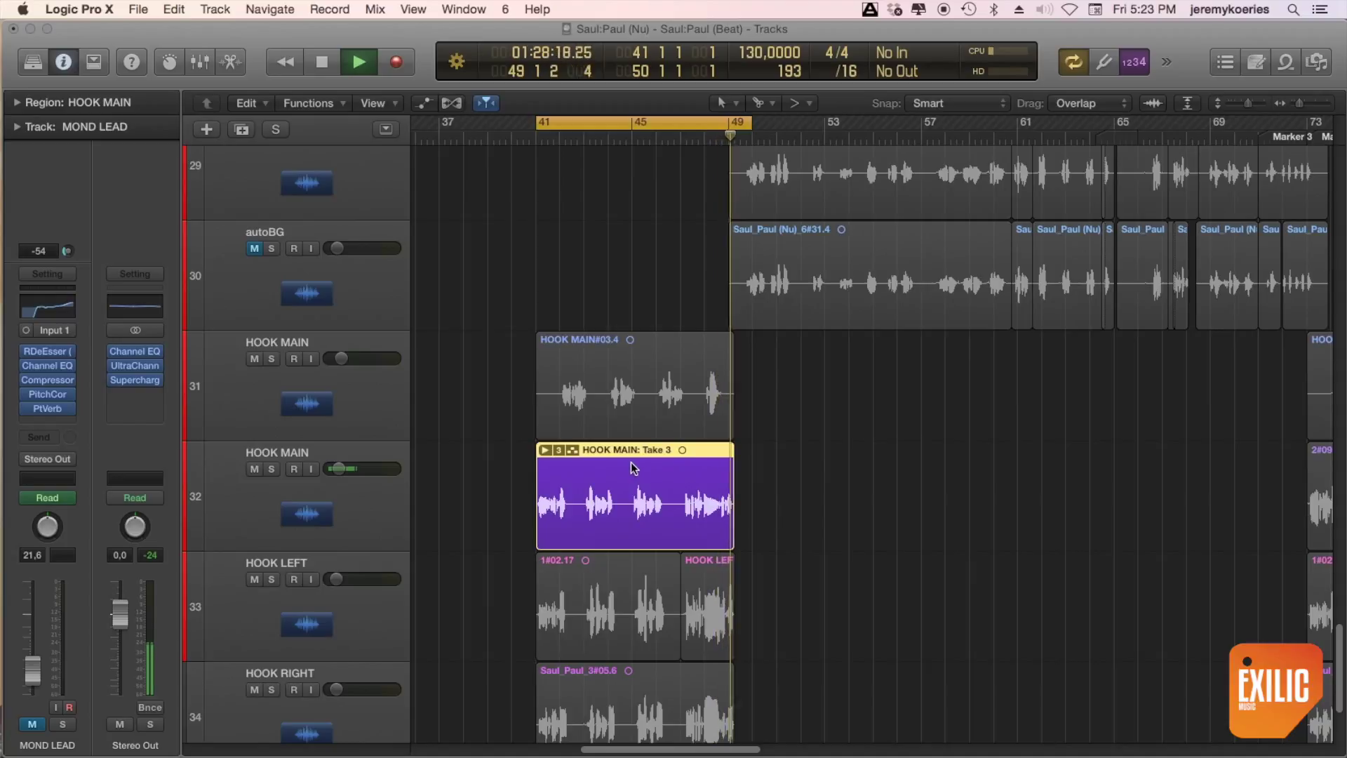
pyautogui.press('space')
pyautogui.click(361, 631)
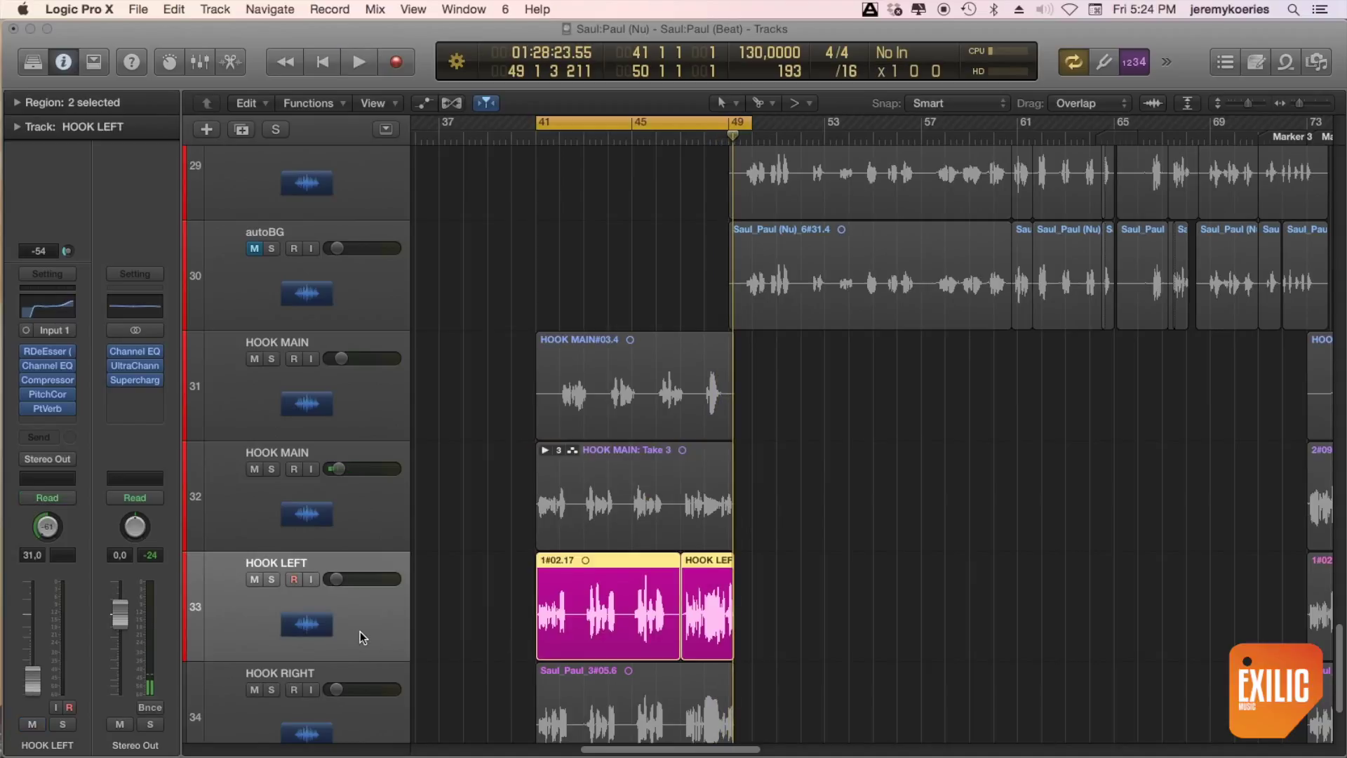
pyautogui.press('space')
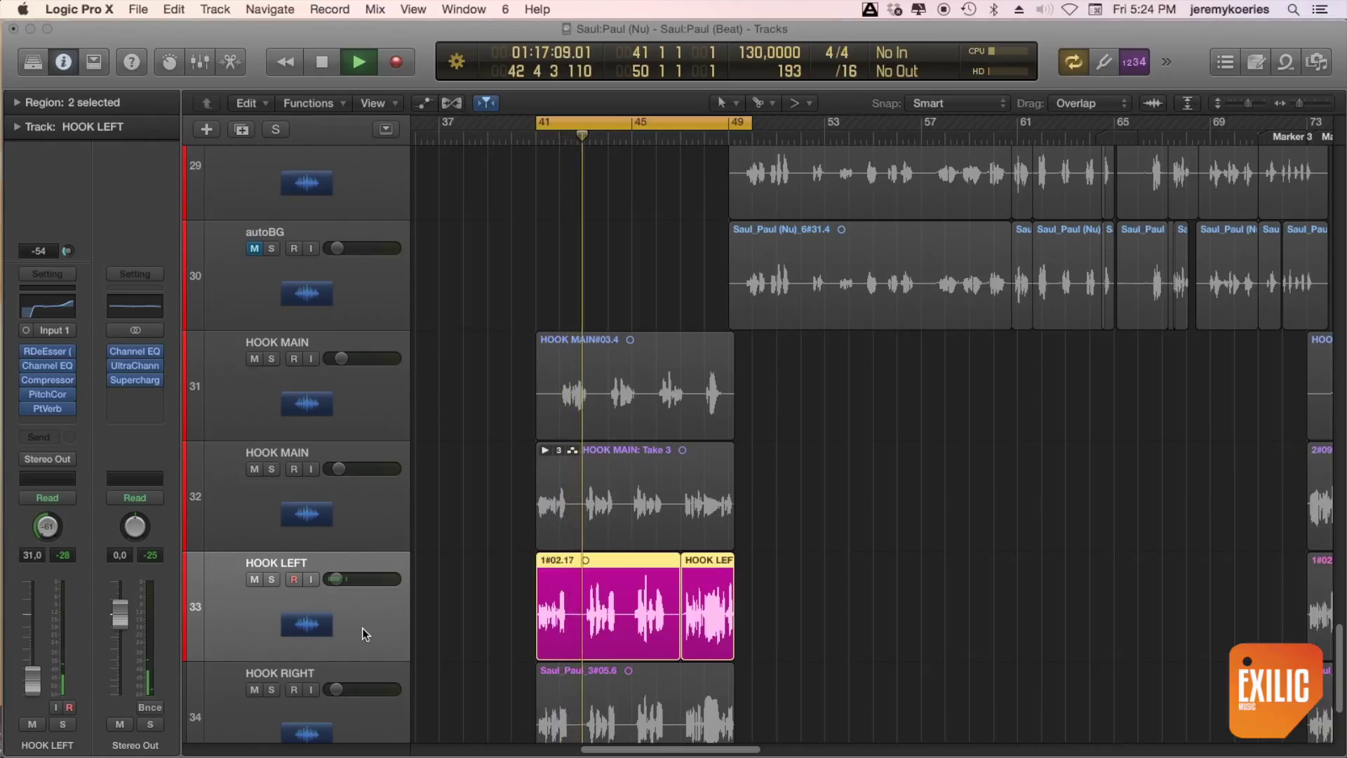
pyautogui.scroll(-3, 362, 627)
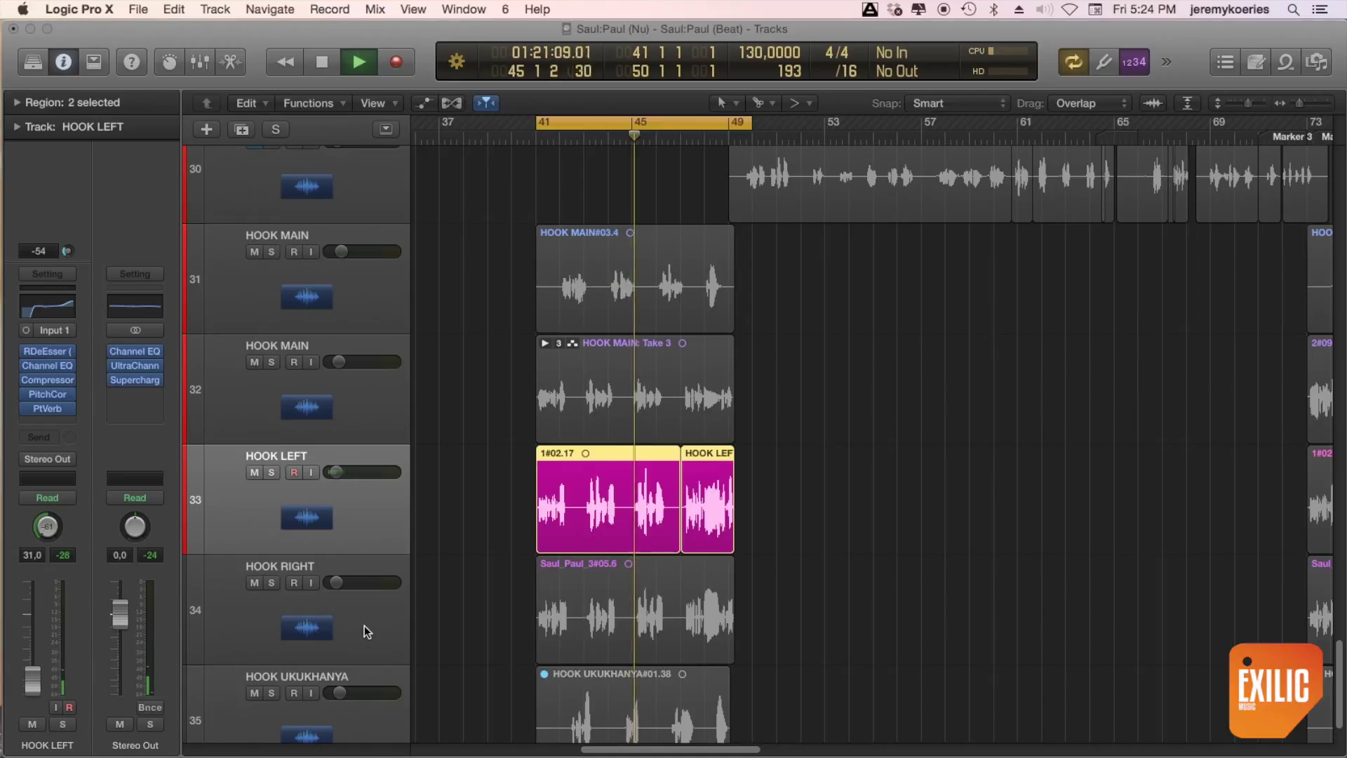
pyautogui.press('space')
pyautogui.click(364, 625)
pyautogui.press('space')
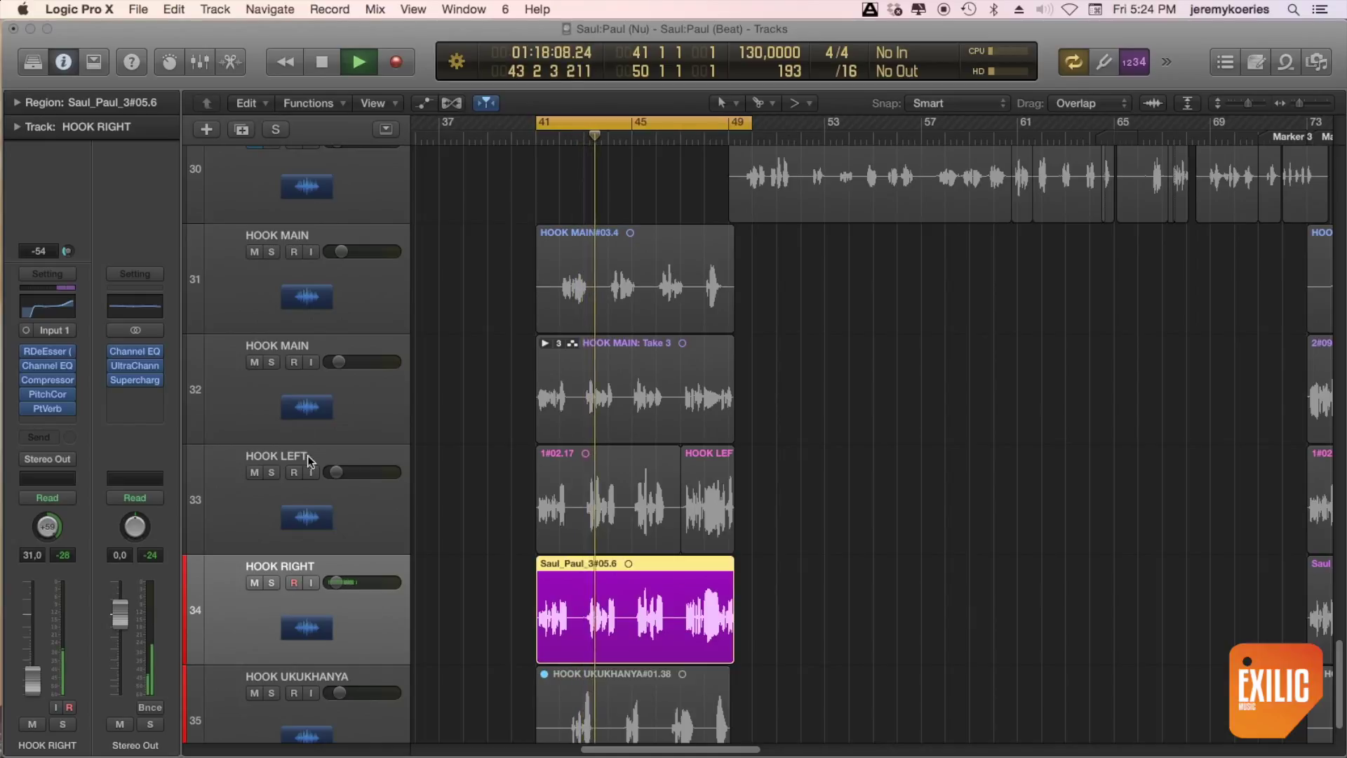
pyautogui.press('space')
pyautogui.click(317, 513)
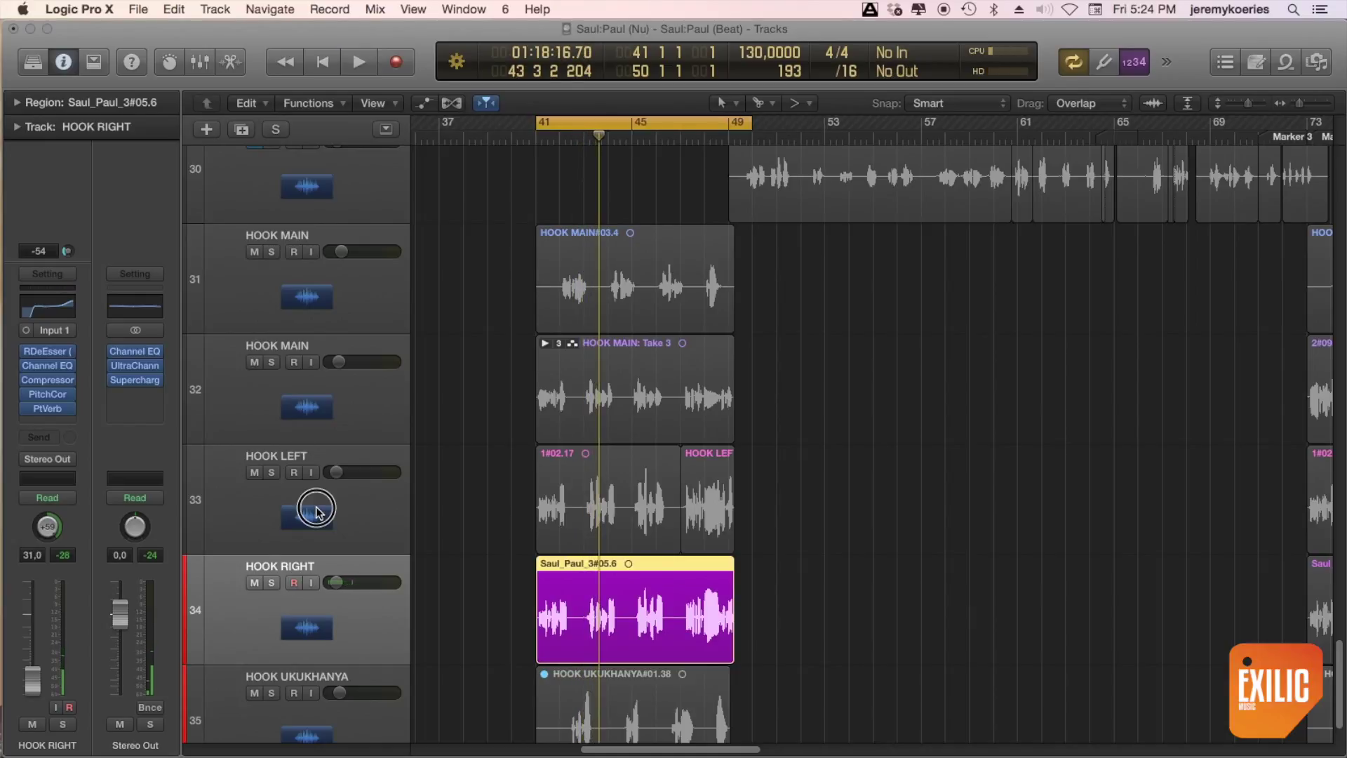
pyautogui.keyDown('shift'); pyautogui.click(357, 622); pyautogui.keyUp('shift')
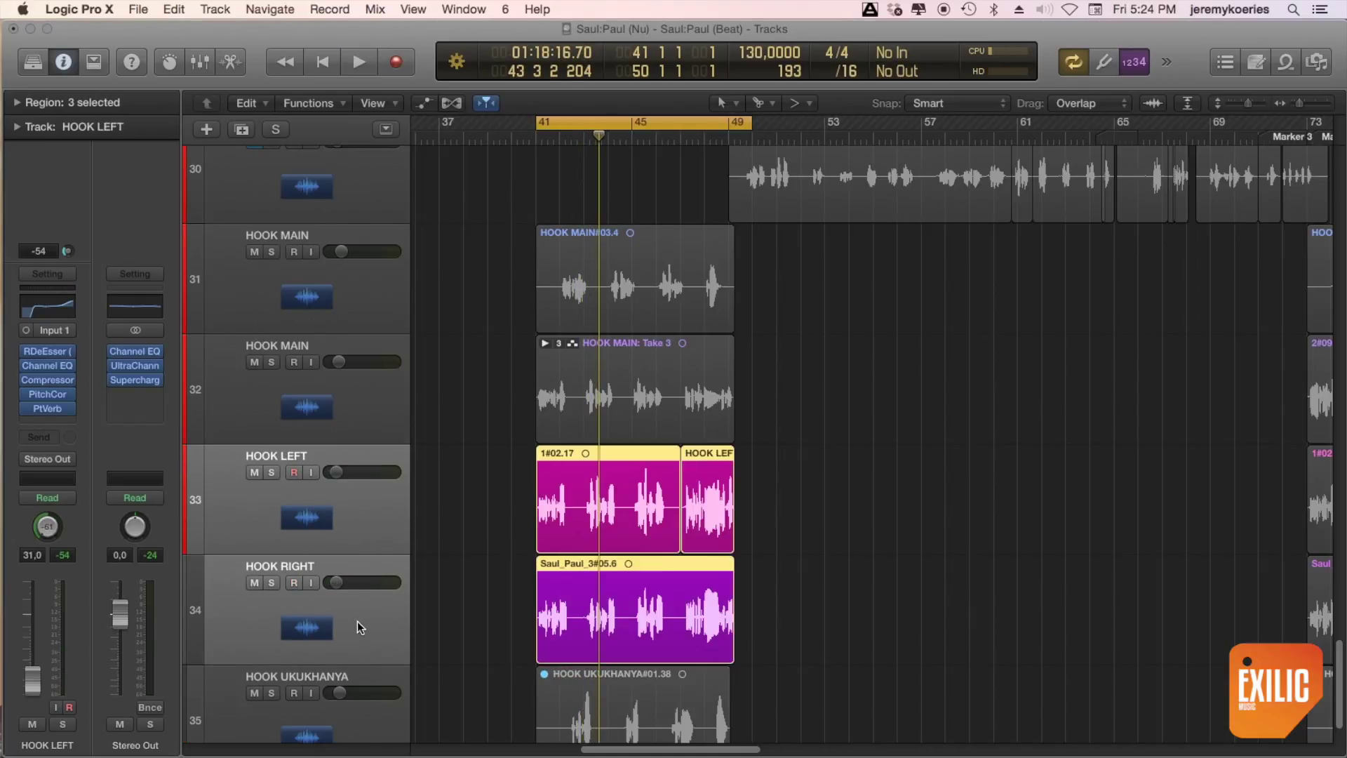
pyautogui.press('space')
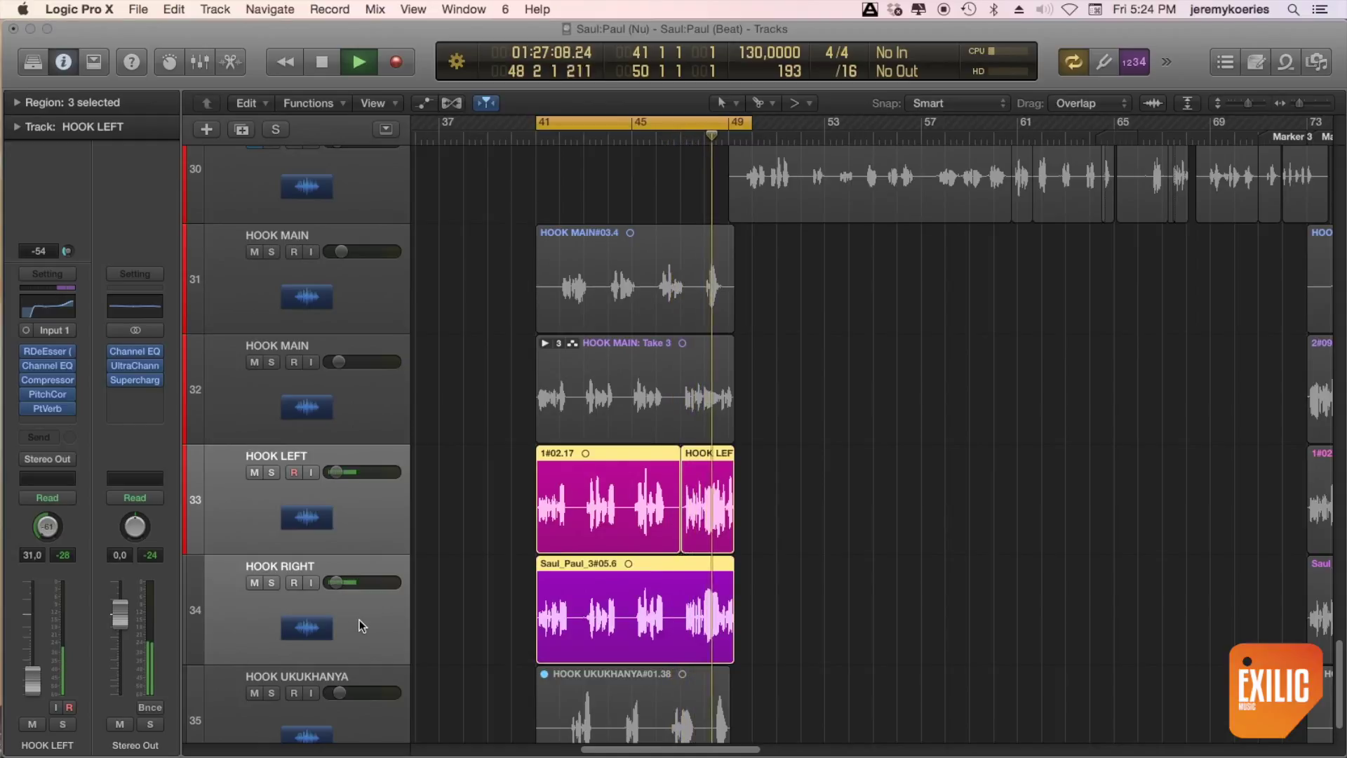
pyautogui.press('space')
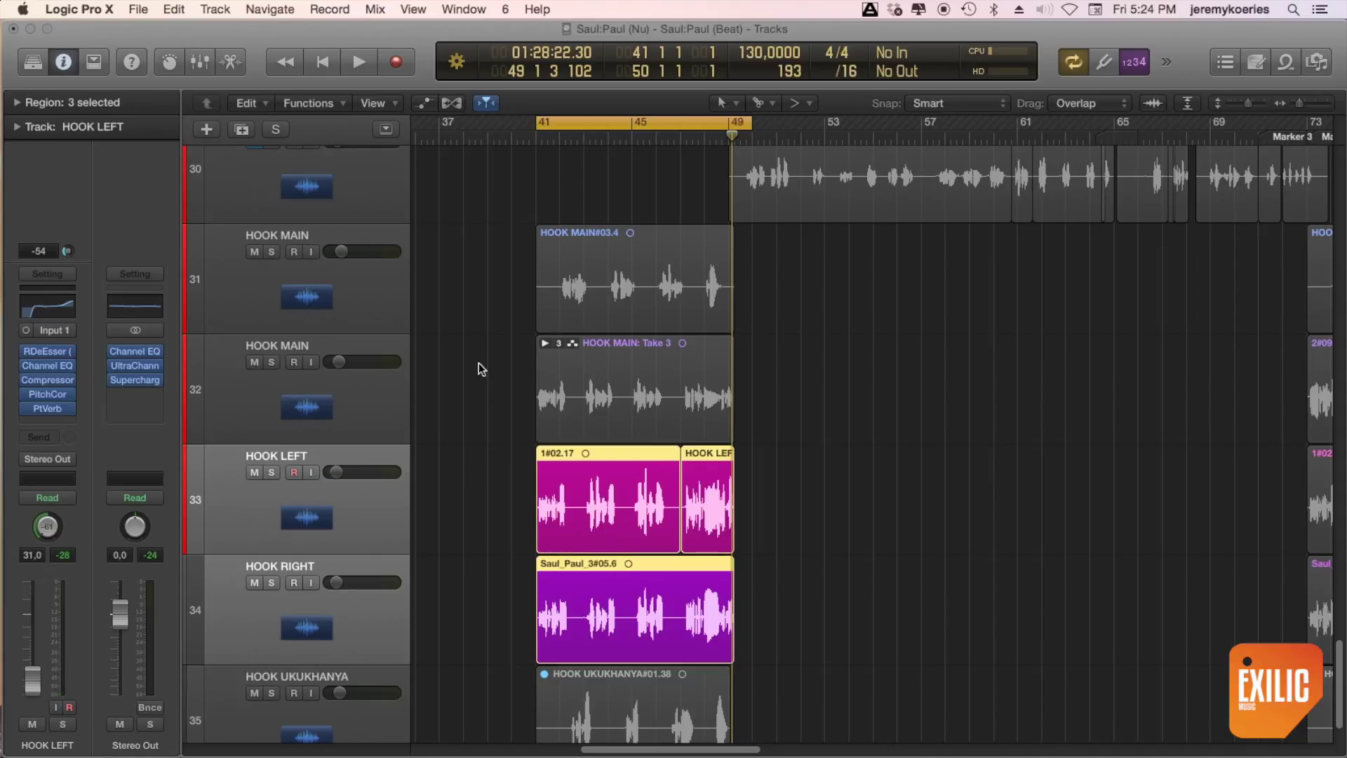
# Add Take 3 to the selection, replay the hook from bar 41, and select HOOK MAIN track 32.
pyautogui.keyDown('shift'); pyautogui.click(561, 393); pyautogui.keyUp('shift')
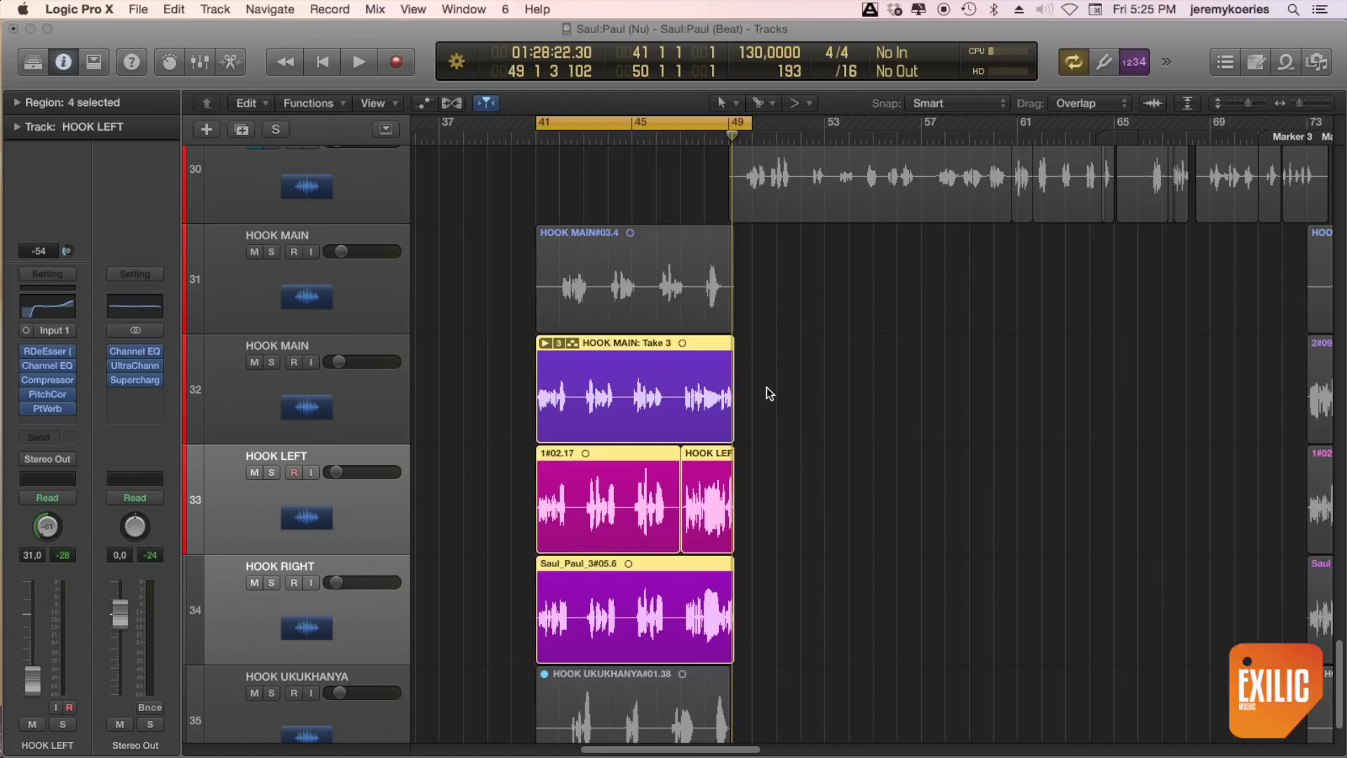
pyautogui.press('space')
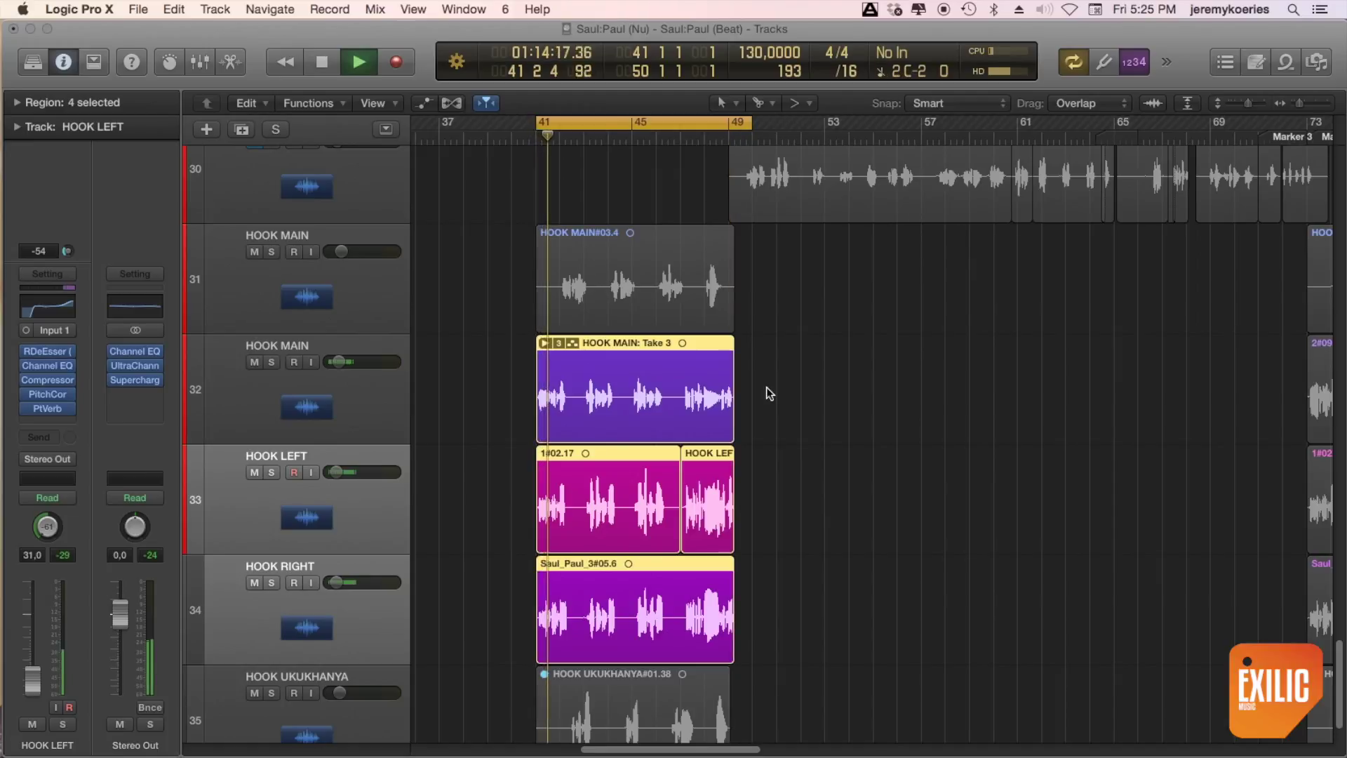
pyautogui.press('space')
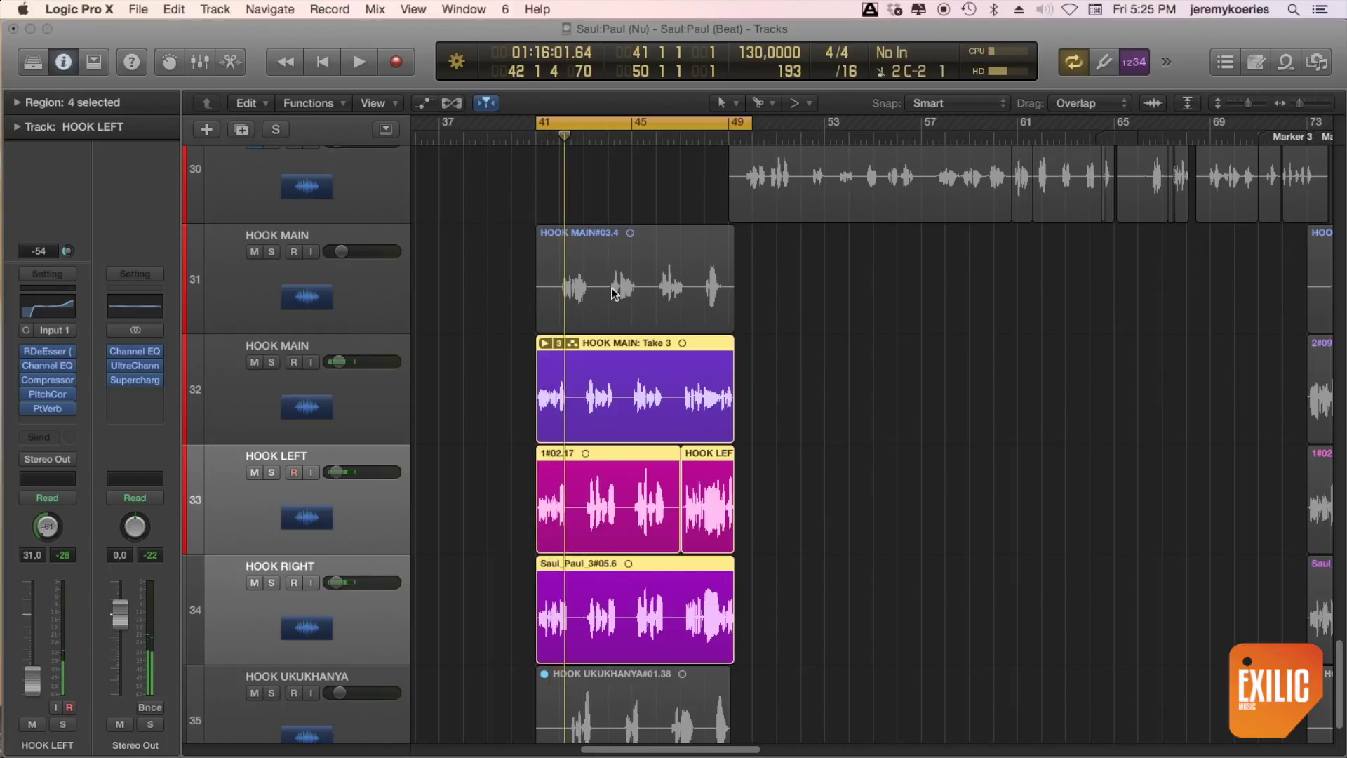
pyautogui.click(293, 424)
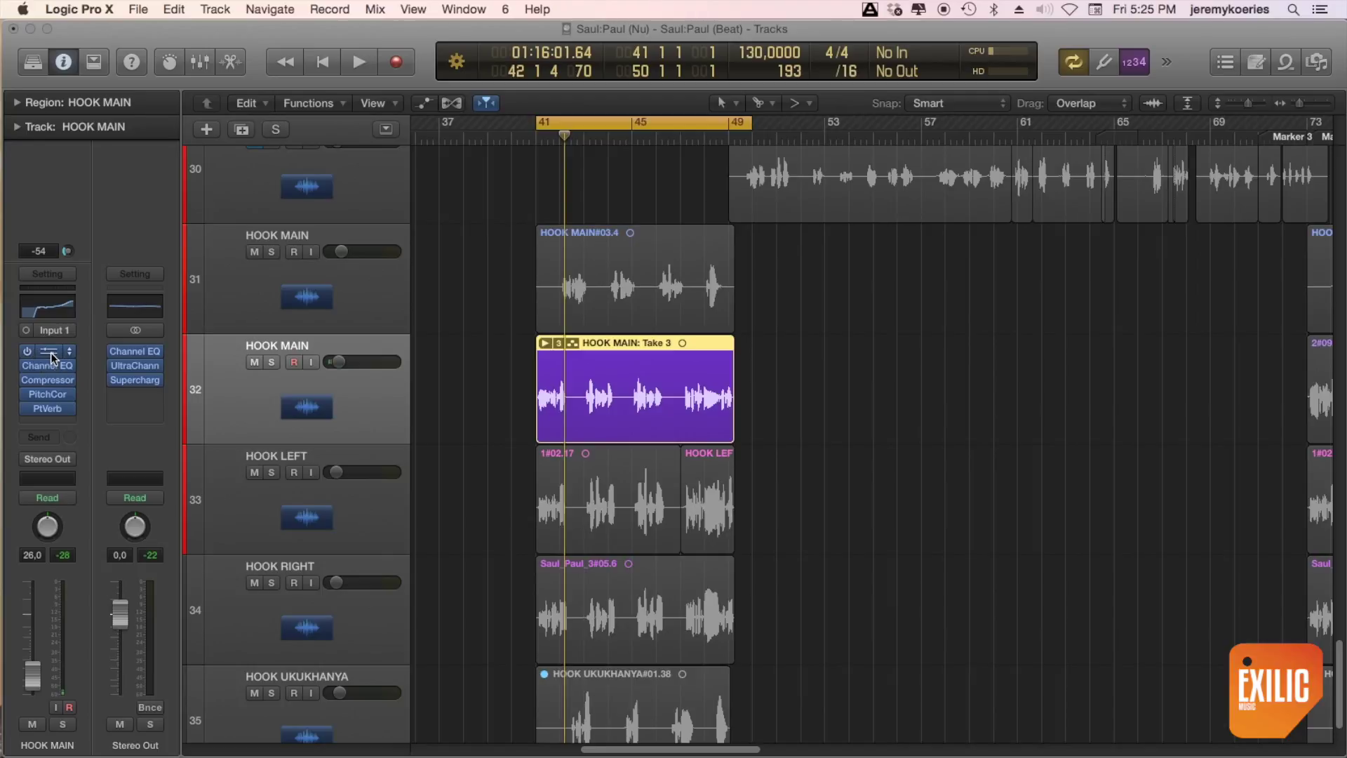
pyautogui.click(52, 355)
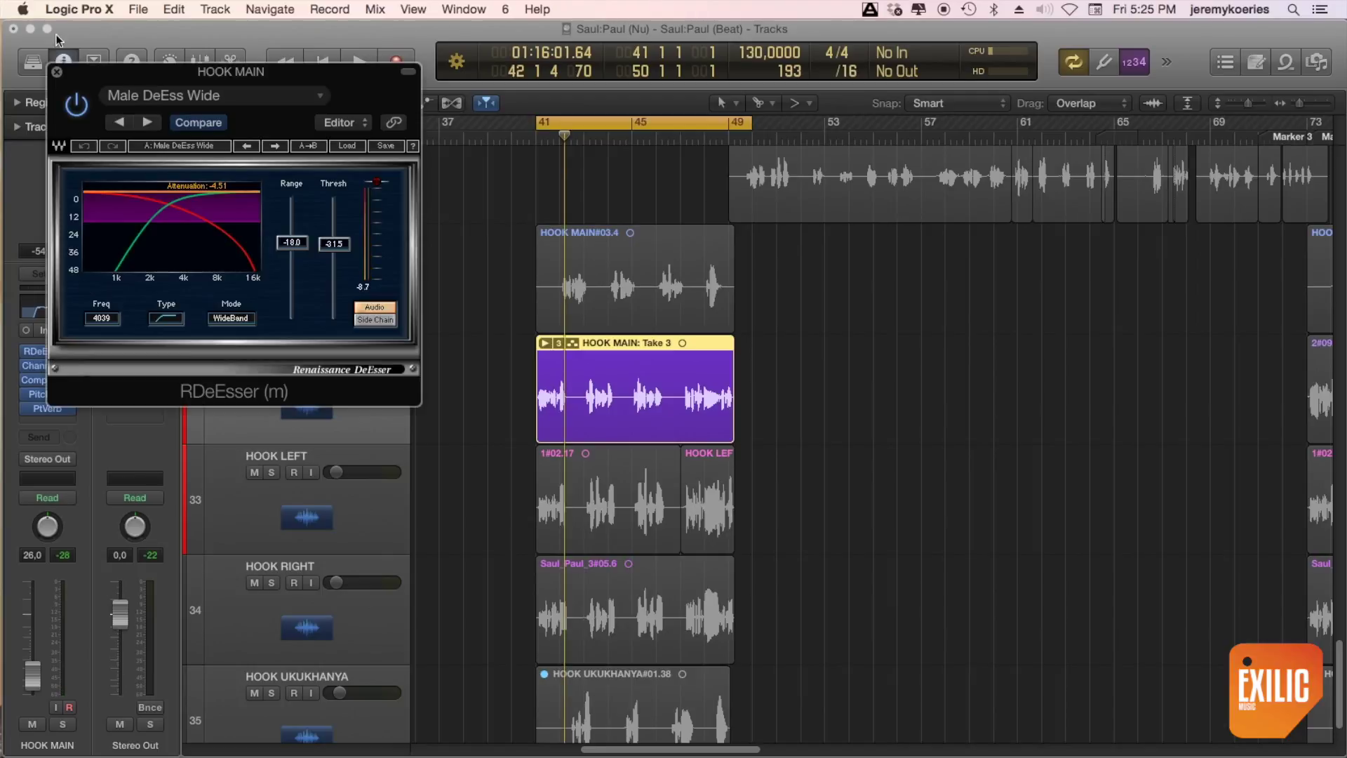
pyautogui.click(52, 69)
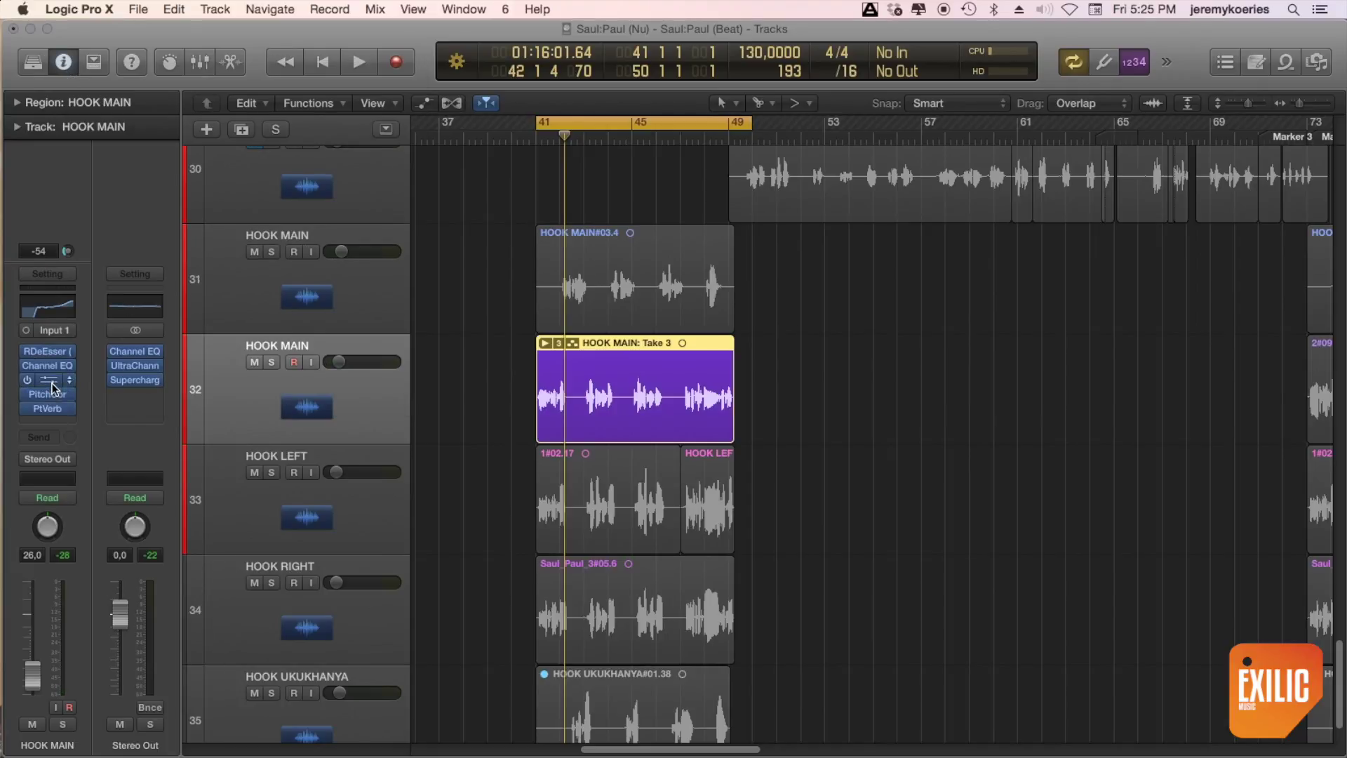
pyautogui.click(53, 379)
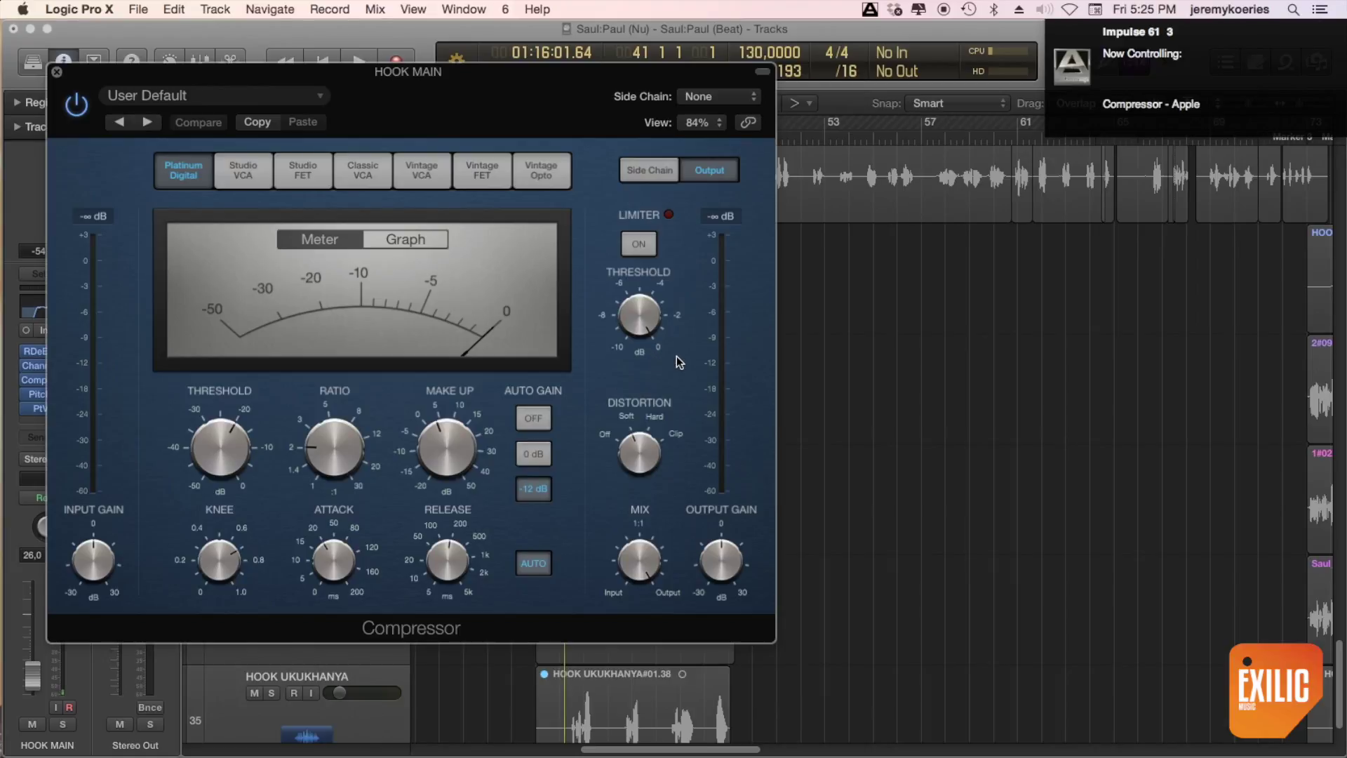
pyautogui.press('space')
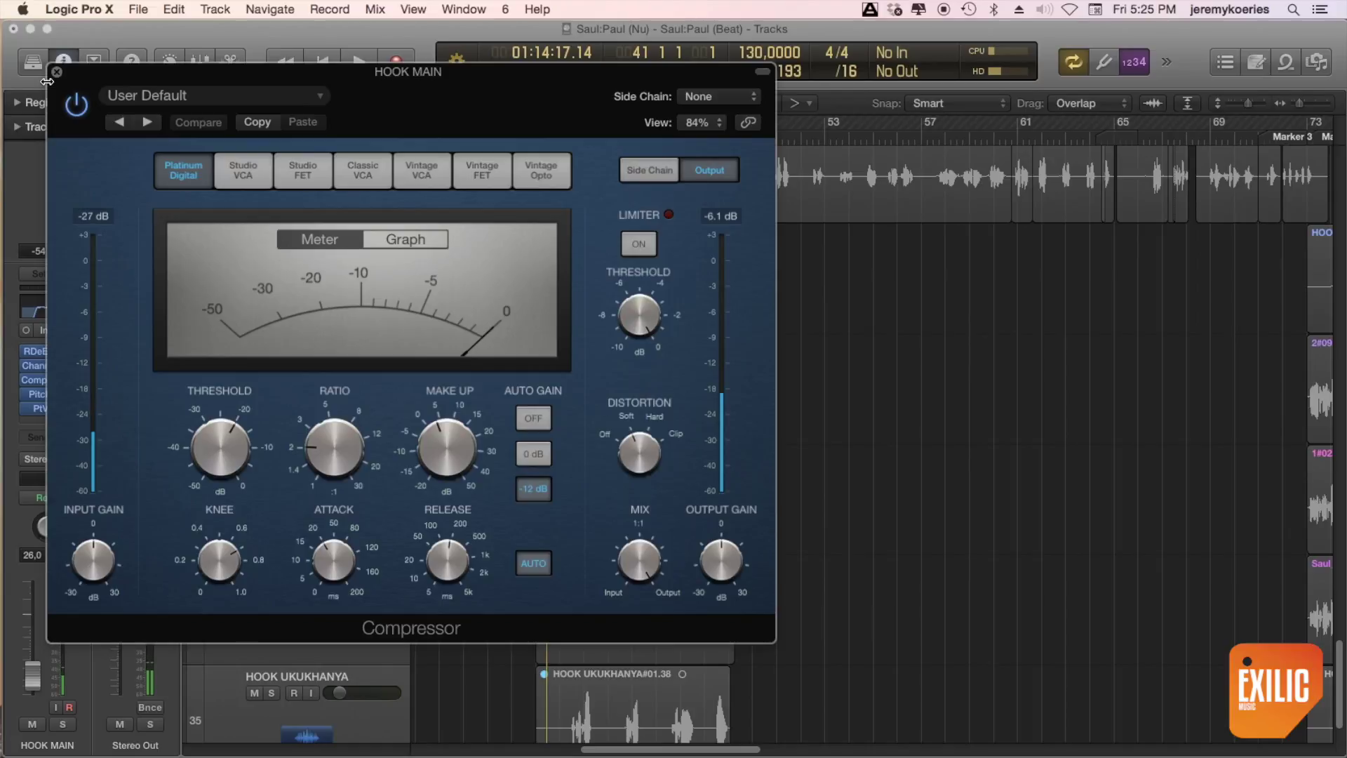
pyautogui.moveTo(341, 460)
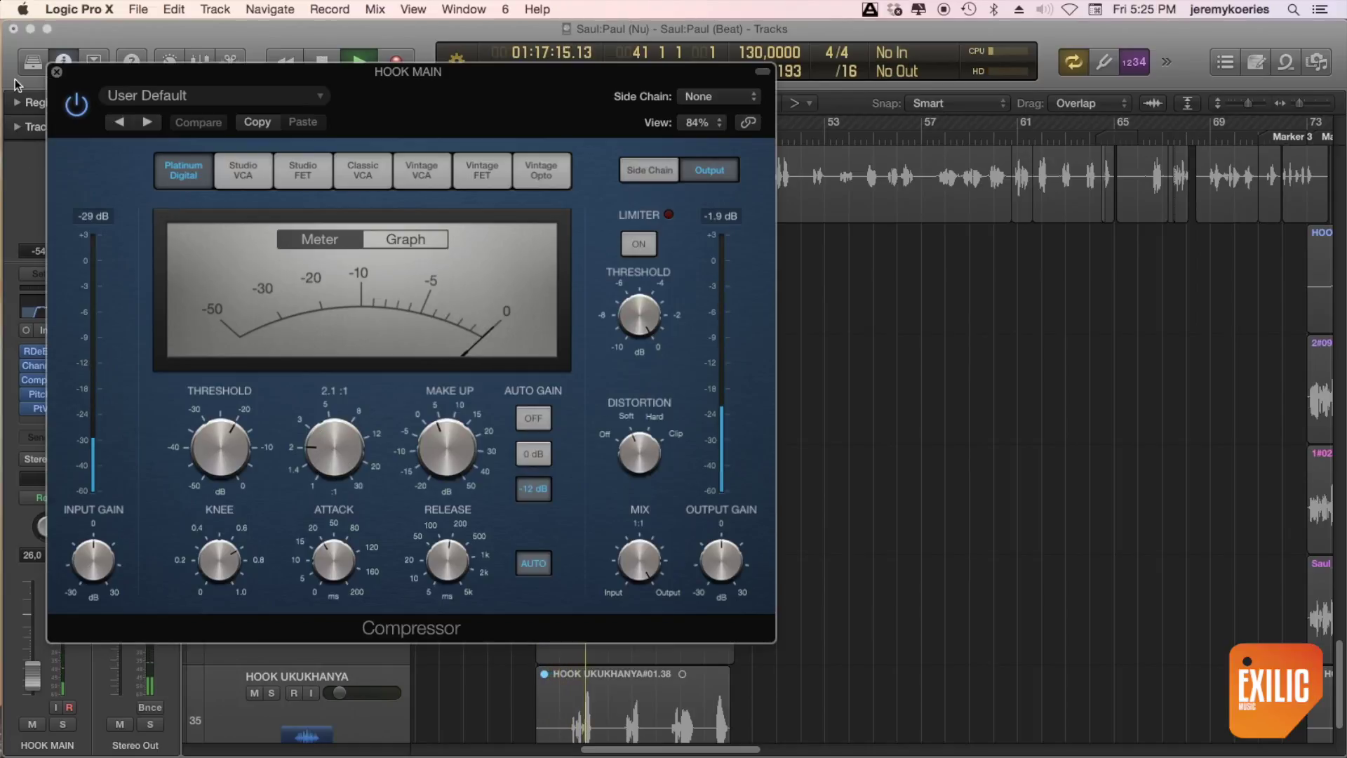
pyautogui.click(56, 72)
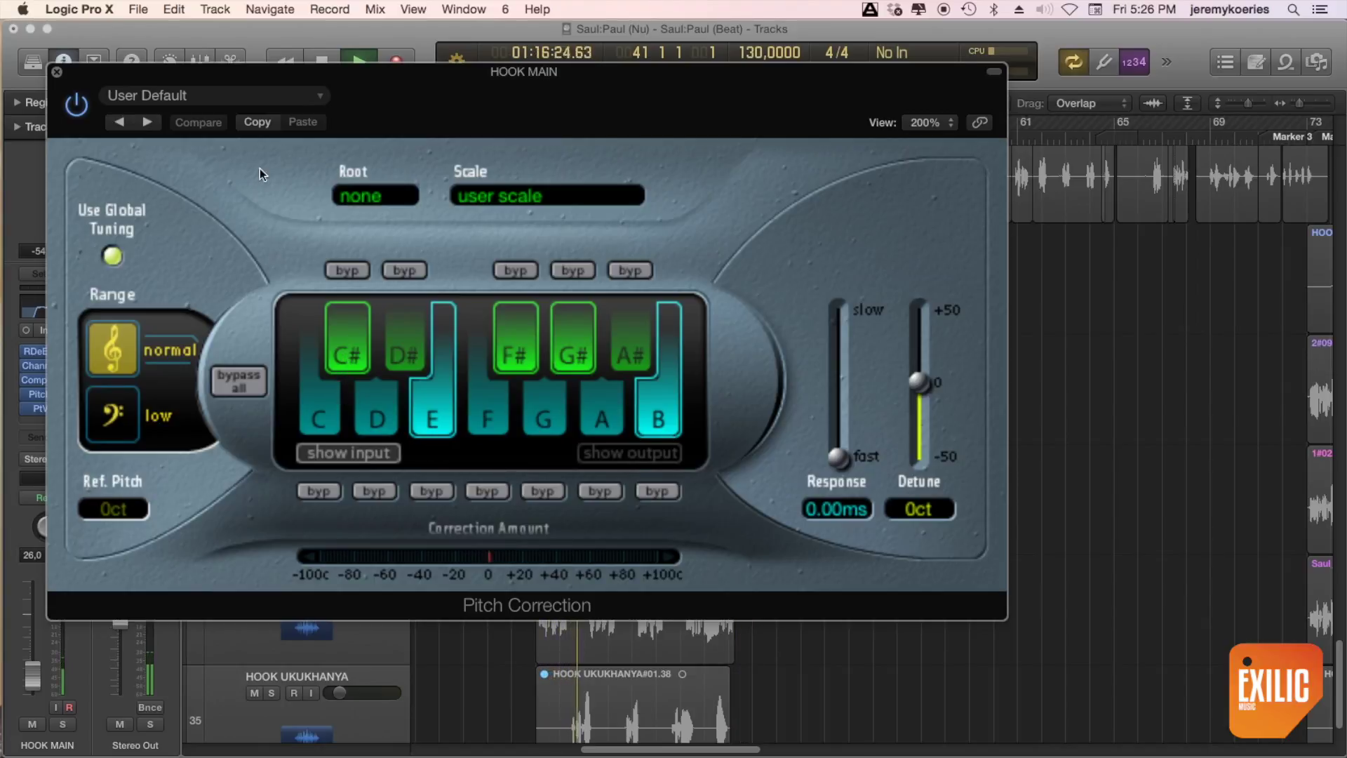
# Close Pitch Correction, then play the HOOK MAIN#03.4 and Take 3 regions from bar 41, zoomed in.
pyautogui.click(57, 72)
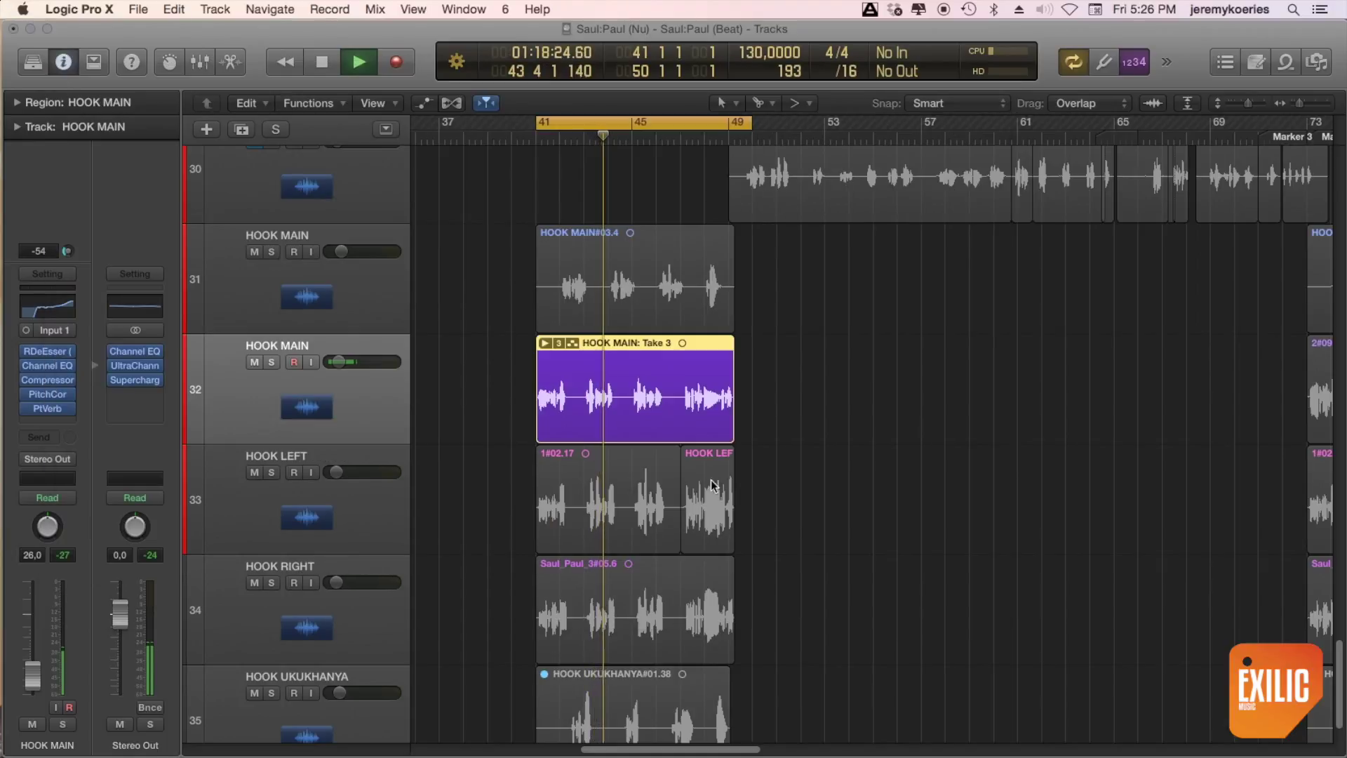
pyautogui.moveTo(513, 221); pyautogui.dragTo(610, 309)
pyautogui.hotkey('shift', 'Return')
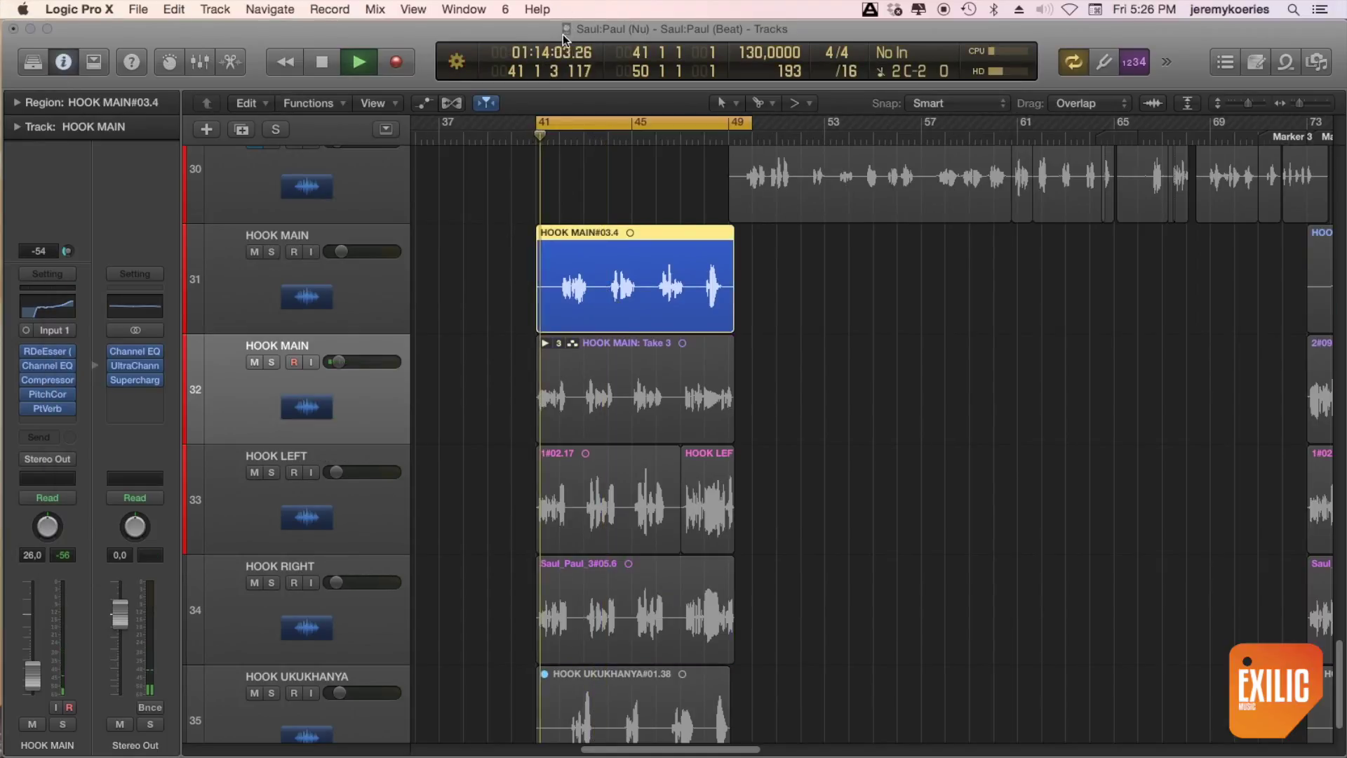
pyautogui.press('super+Right')
pyautogui.press('super+Right')
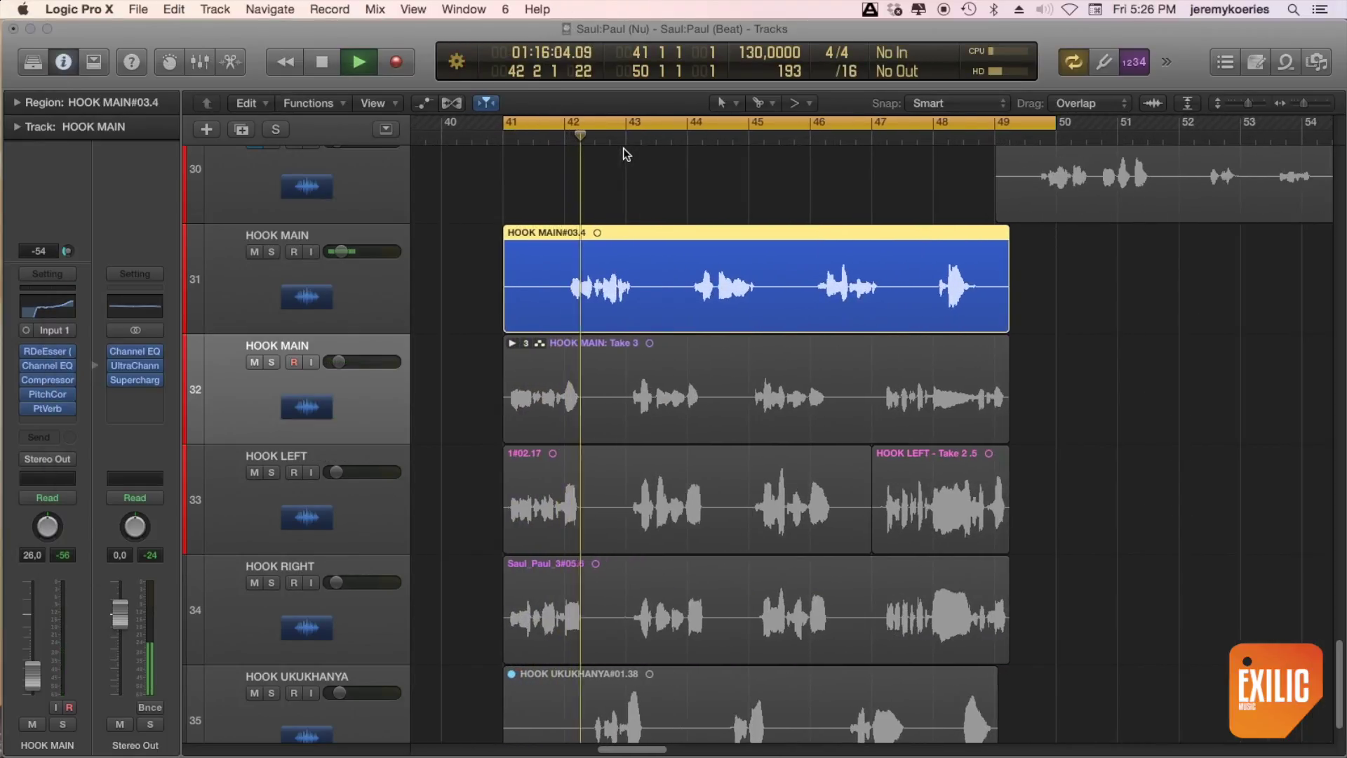
pyautogui.press('super+Down')
pyautogui.press('super+Down')
pyautogui.press('super+Up')
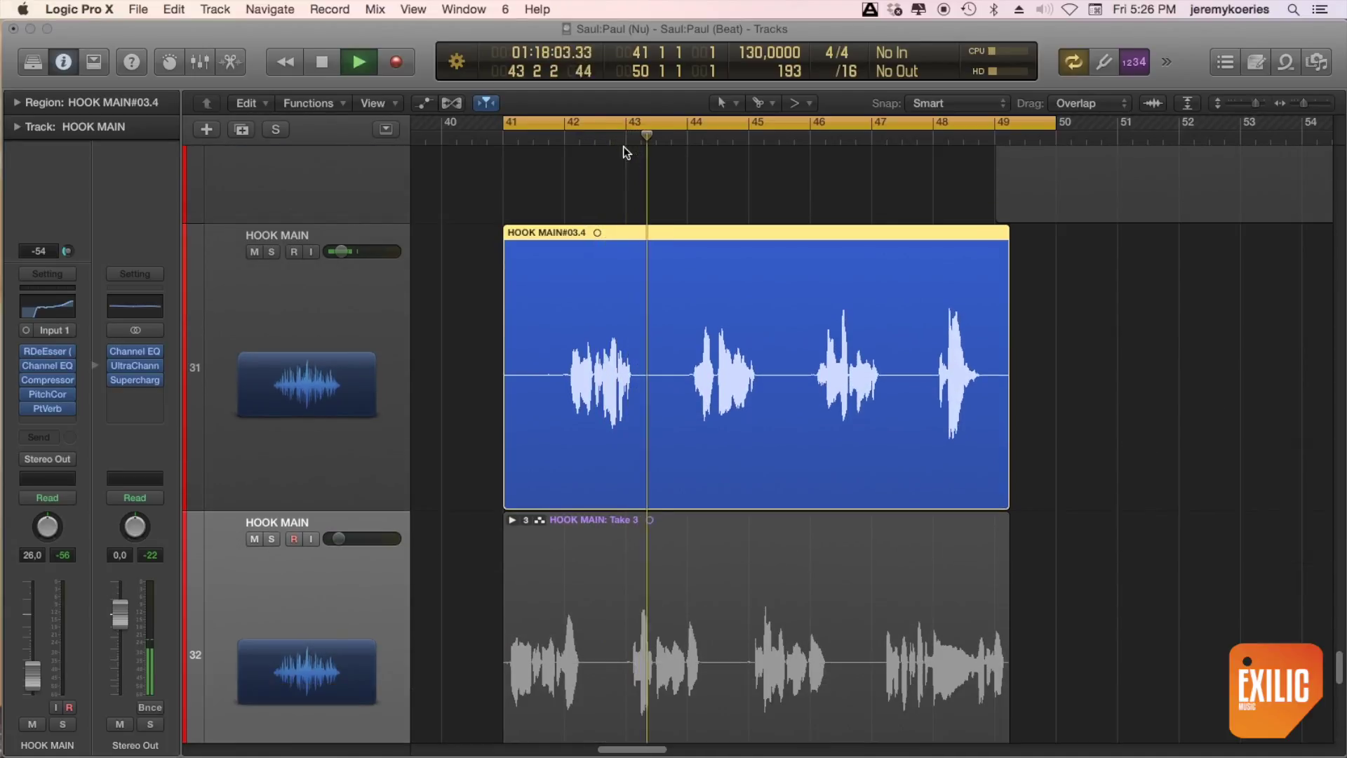
pyautogui.press('super+a')
pyautogui.hotkey('shift', 'Return')
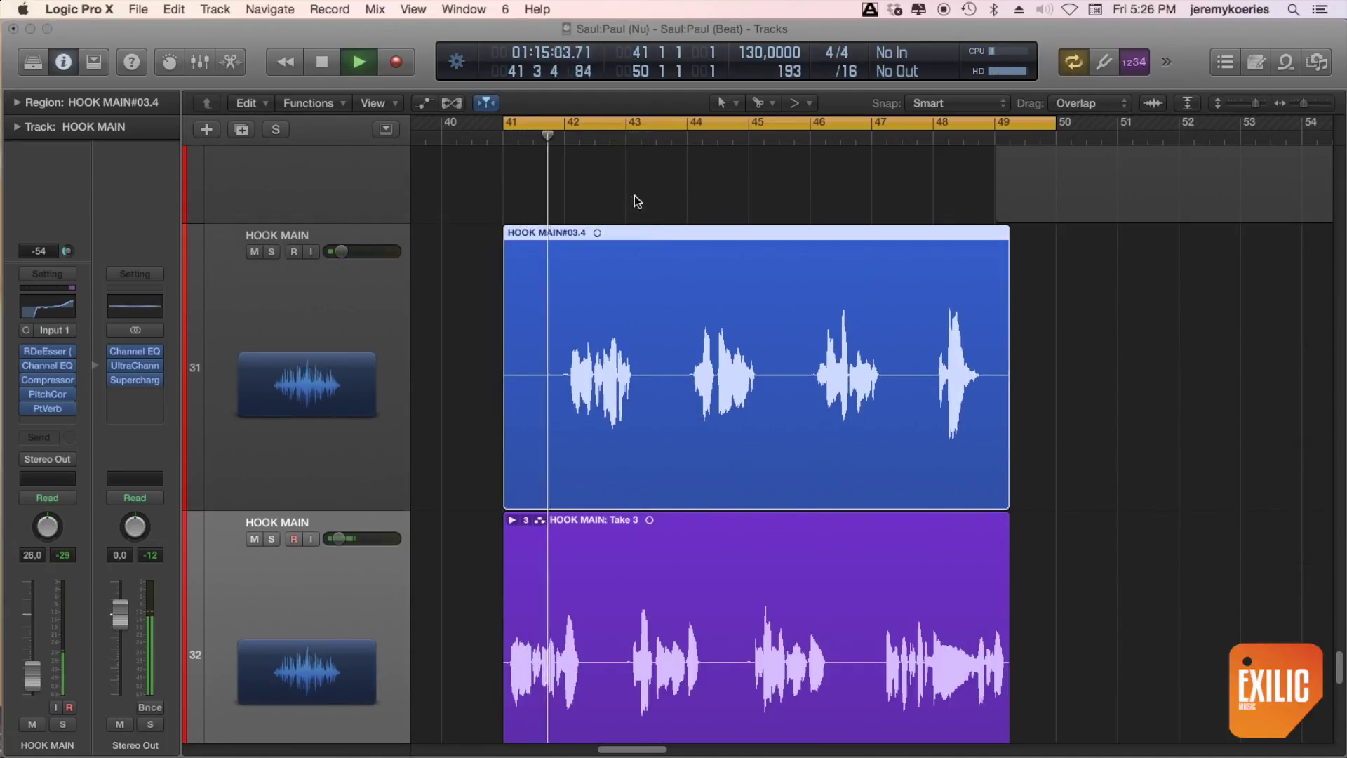
pyautogui.press('super+Up')
pyautogui.press('super+Up')
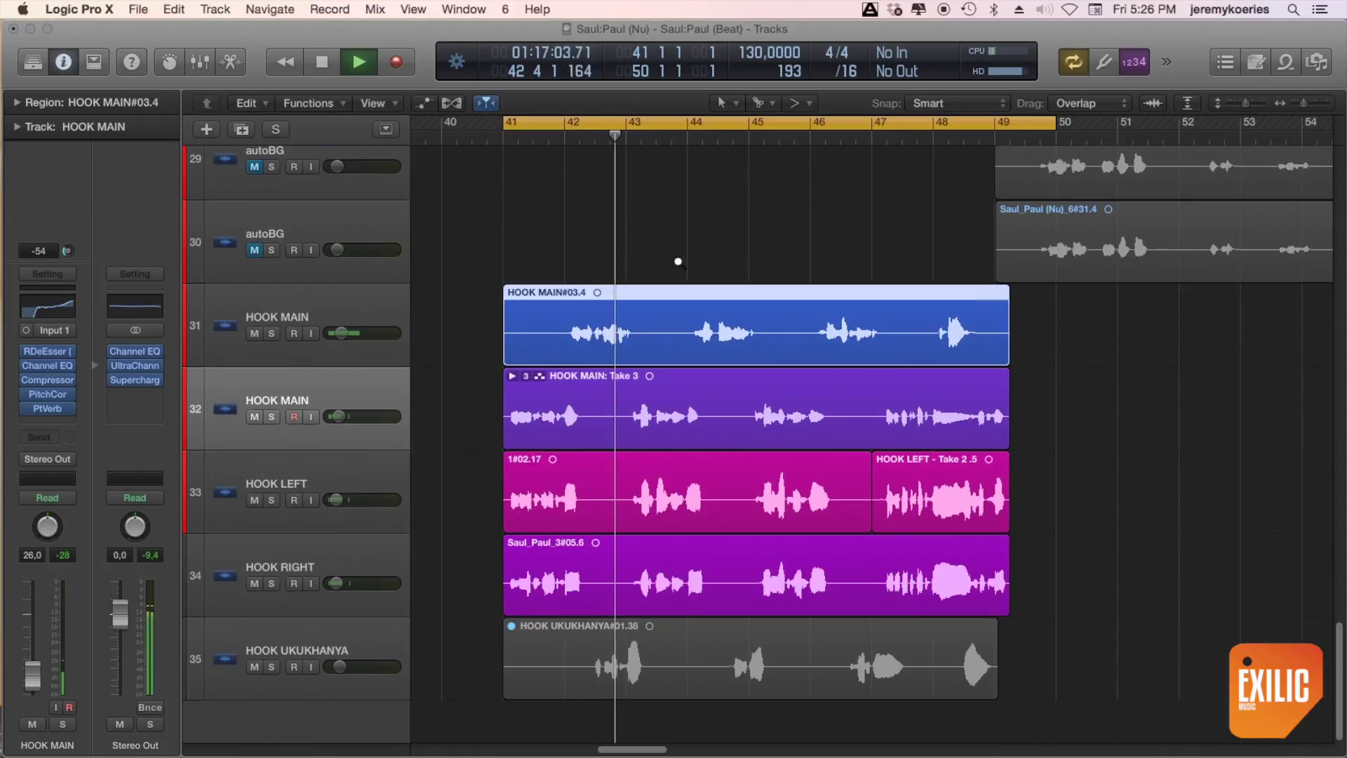
# Solo both HOOK MAIN tracks, HOOK LEFT and HOOK RIGHT, then stop near bar 49.
pyautogui.click(273, 334)
pyautogui.click(272, 416)
pyautogui.click(271, 500)
pyautogui.click(270, 583)
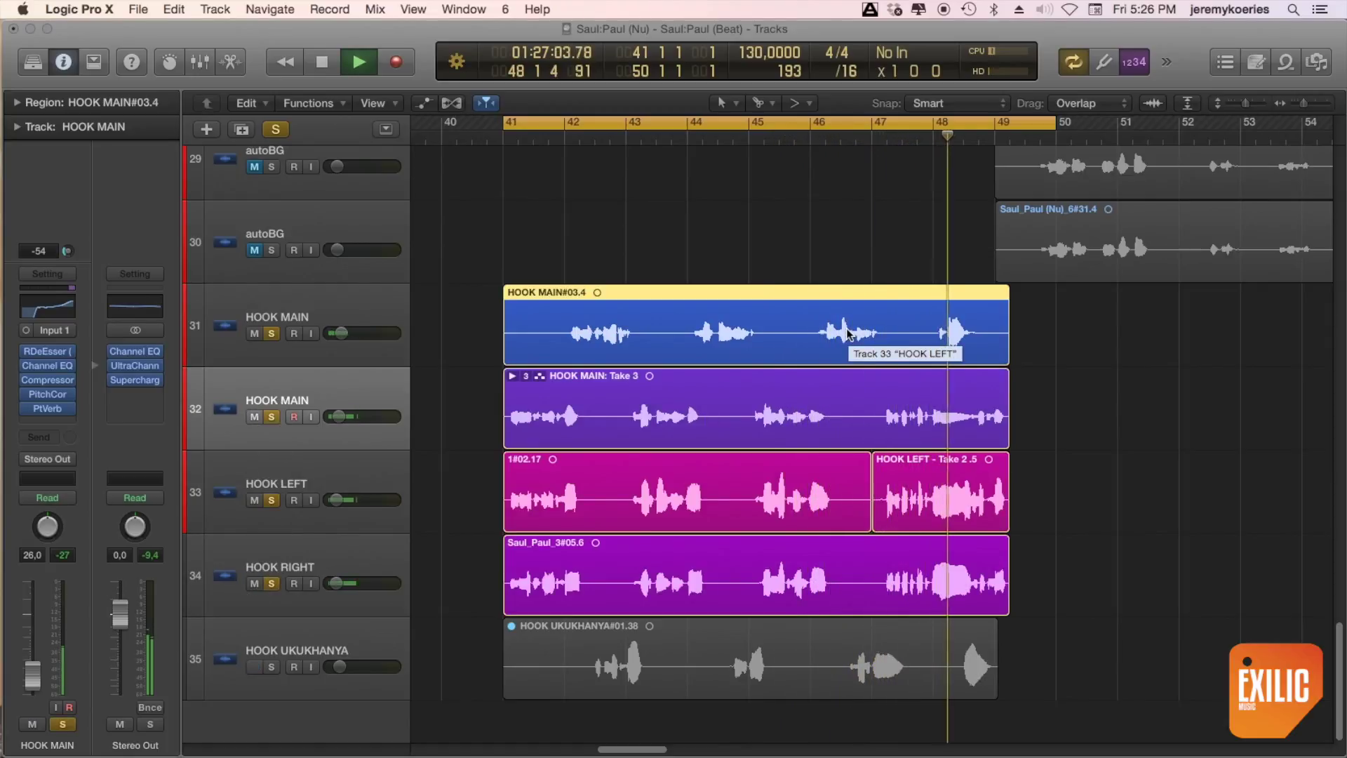
pyautogui.press('space')
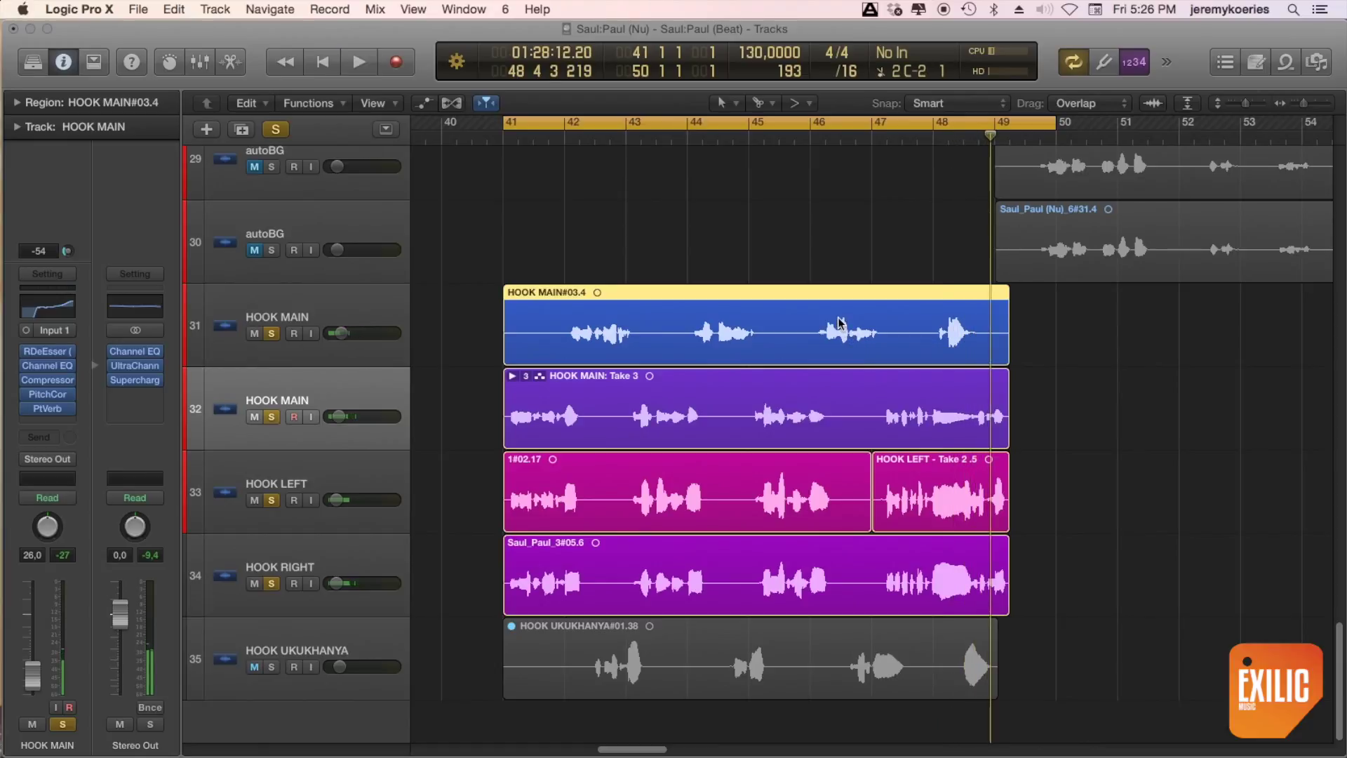
# Select the first HOOK MAIN track and briefly play the hook from the cycle start.
pyautogui.click(341, 318)
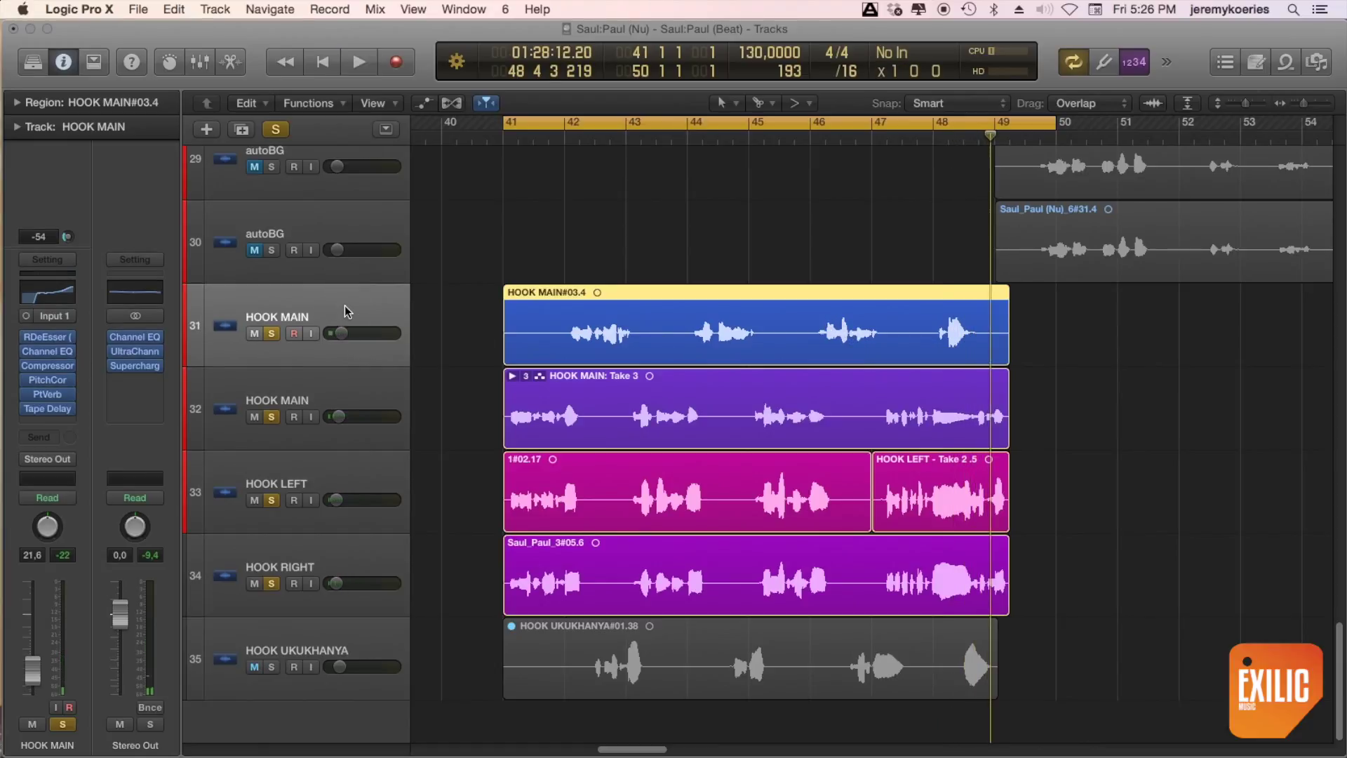
pyautogui.press('space')
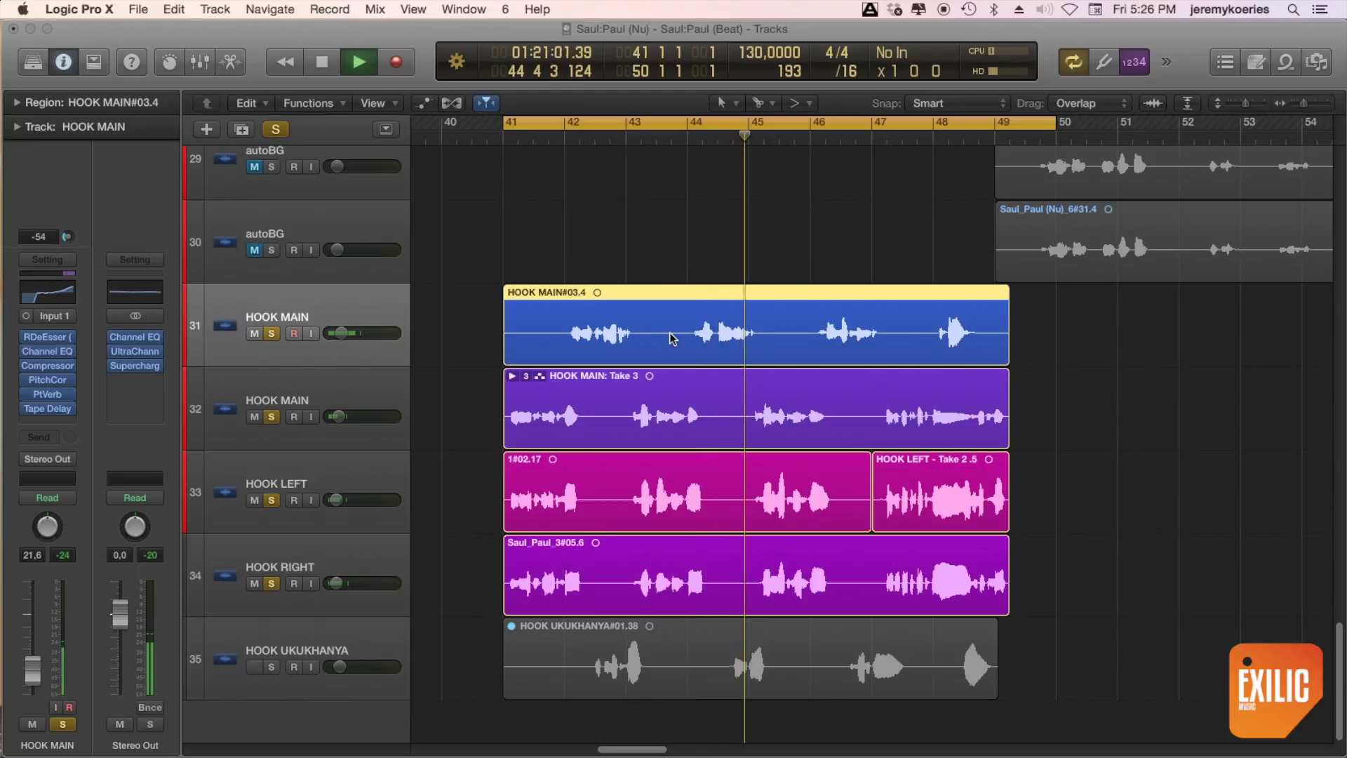
pyautogui.press('space')
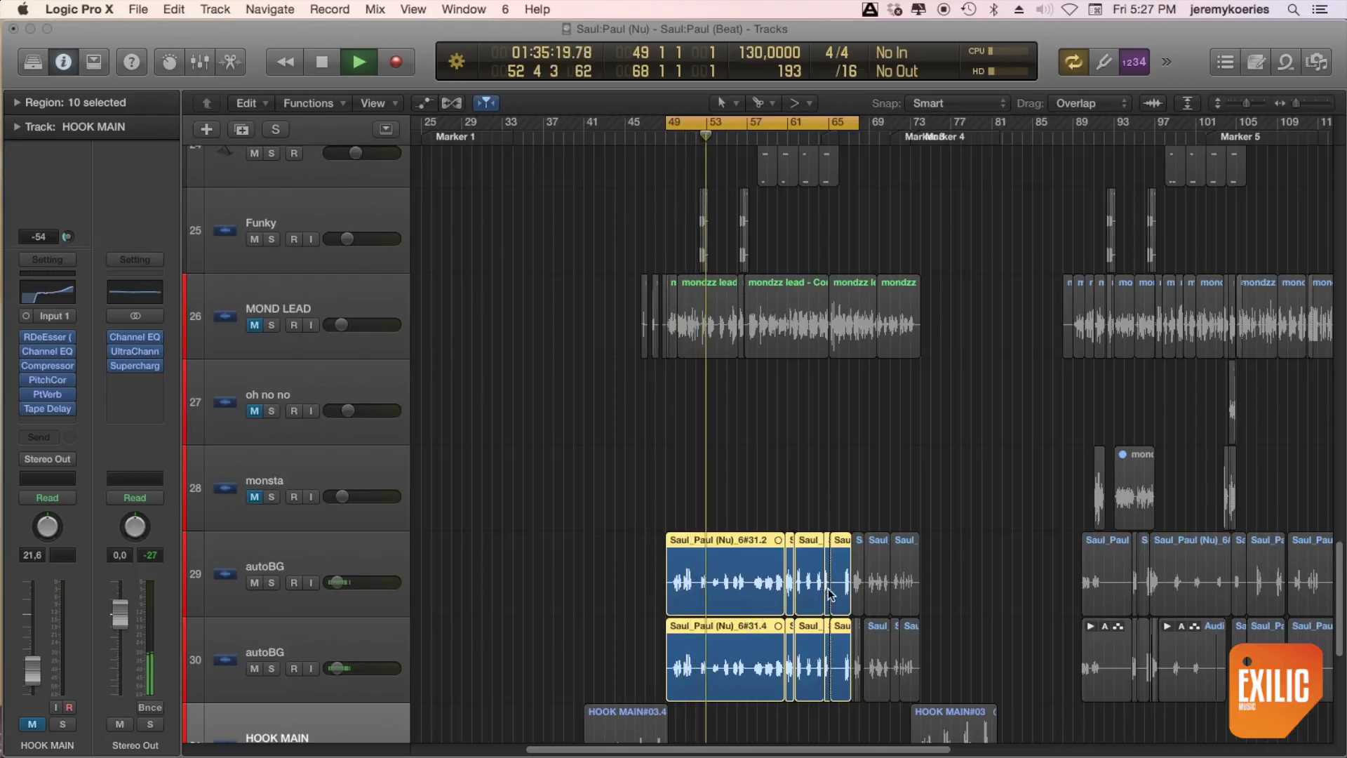
# Zoom in on the autoBG regions around bars 47–68 and select autoBG track 29.
pyautogui.press('super+Right')
pyautogui.press('super+Right')
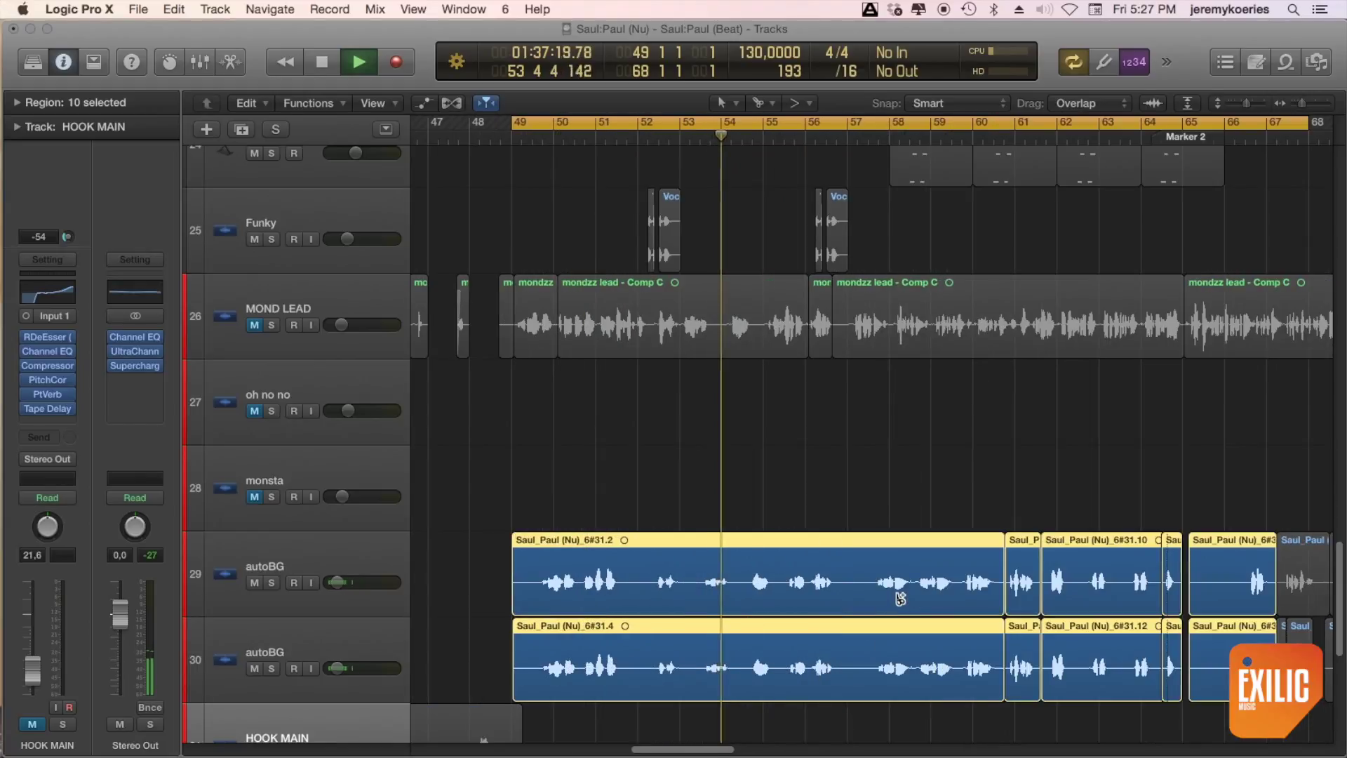
pyautogui.press('super+Down')
pyautogui.scroll(-5, 888, 587)
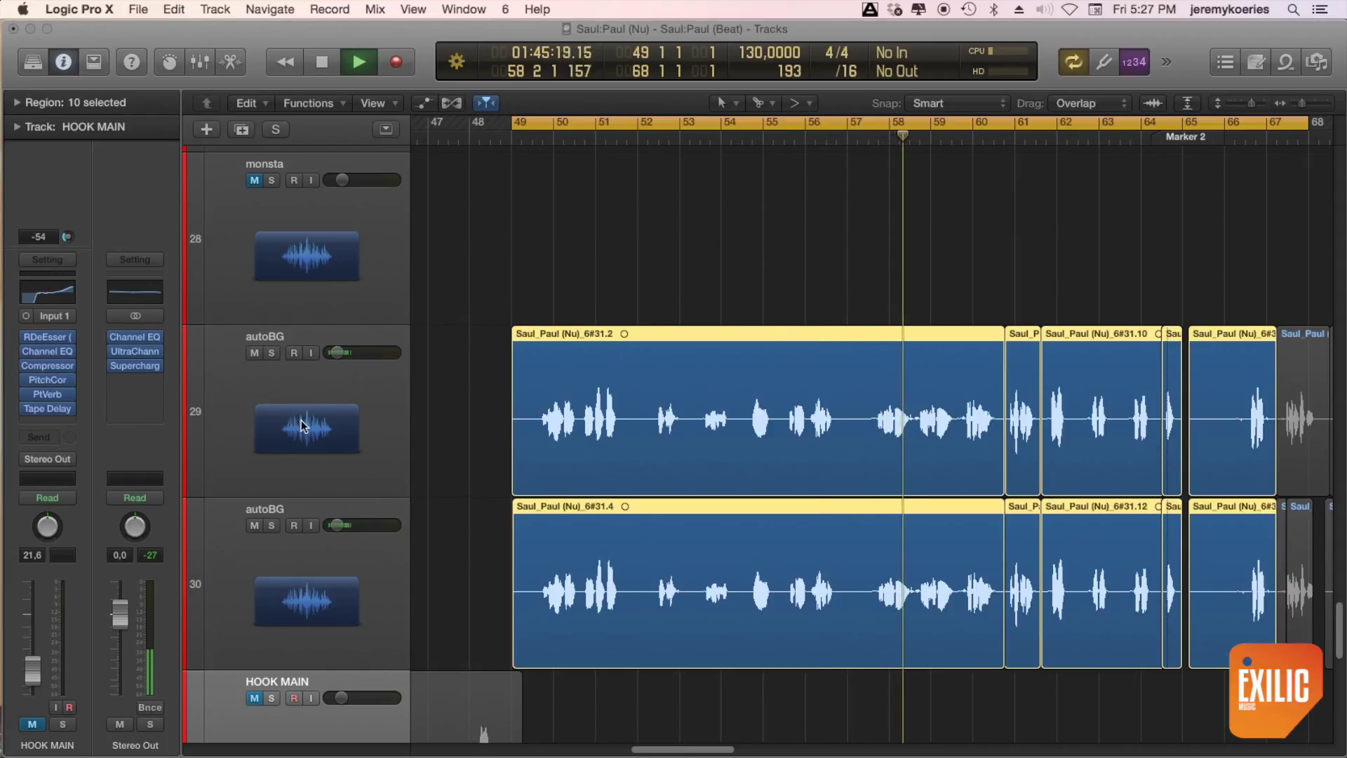
pyautogui.click(224, 421)
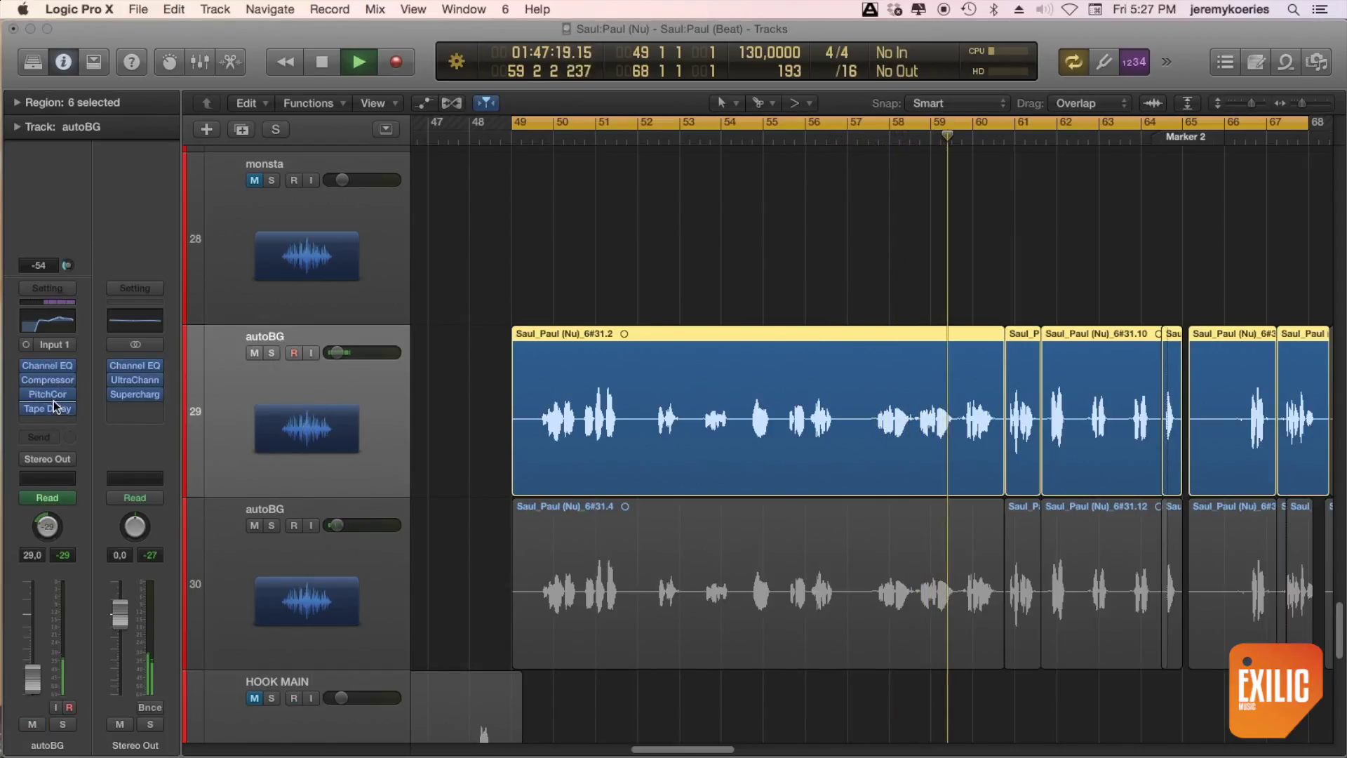
# Review and close the autoBG Channel EQ, then add track 30's autoBG regions to the selection.
pyautogui.click(49, 324)
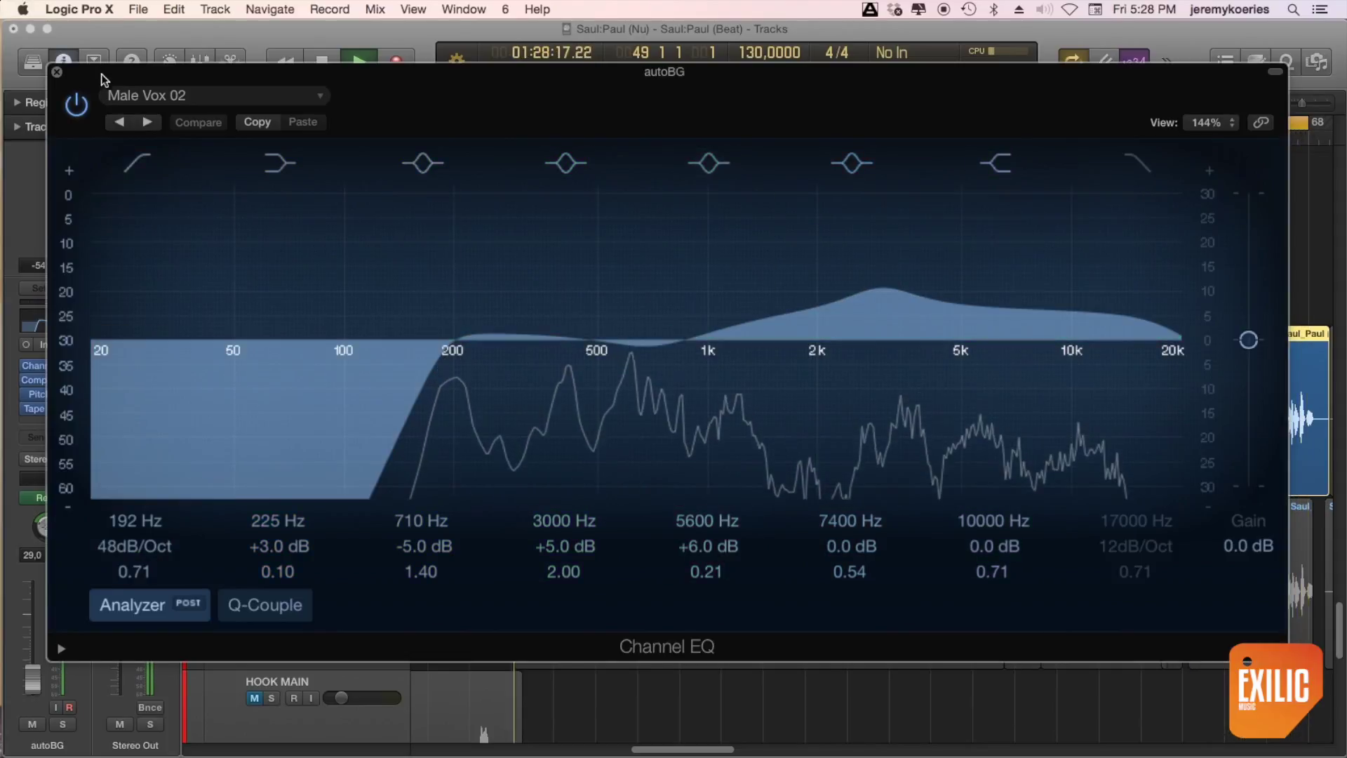
pyautogui.click(57, 72)
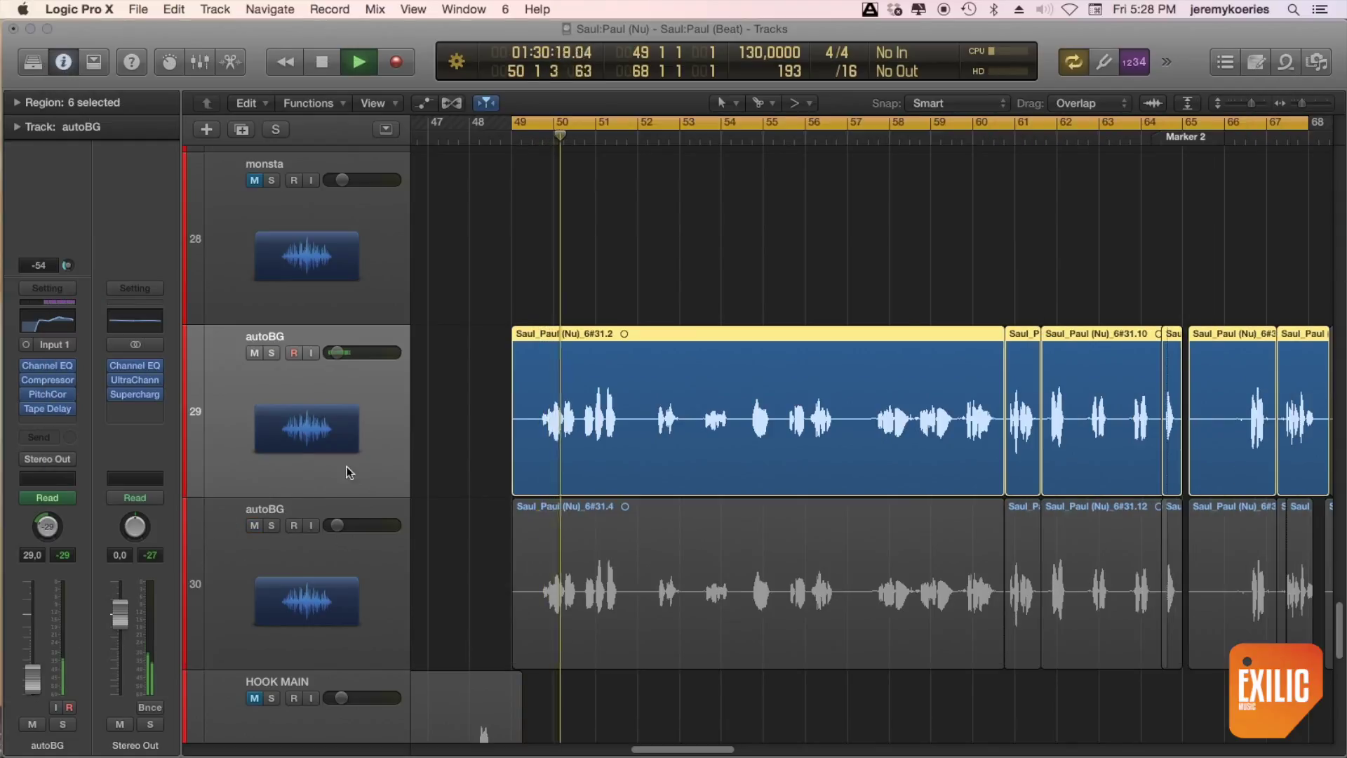
pyautogui.keyDown('shift'); pyautogui.click(347, 595); pyautogui.keyUp('shift')
# Replay the autoBG section from bar 49, zoom out fully, turn cycle off, and select MOND LEAD.
pyautogui.press('space')
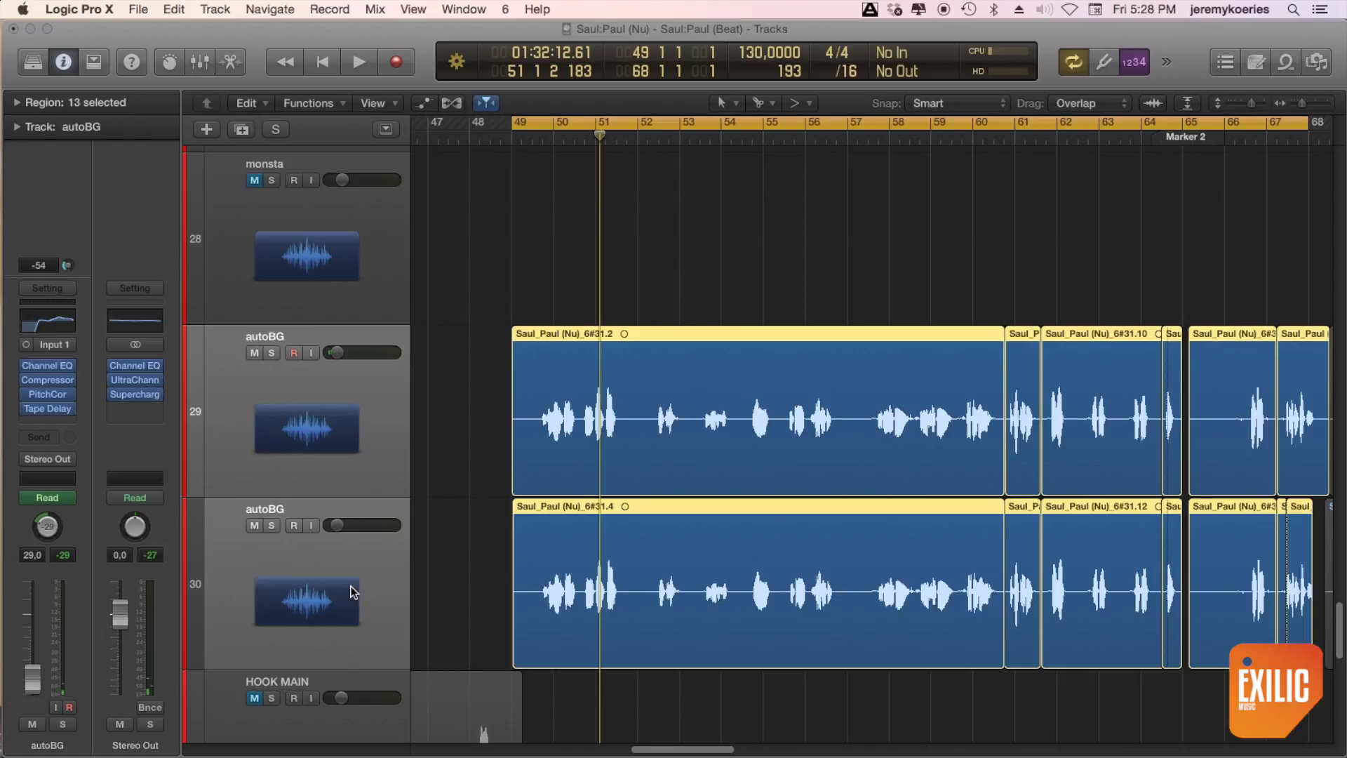
pyautogui.press('space')
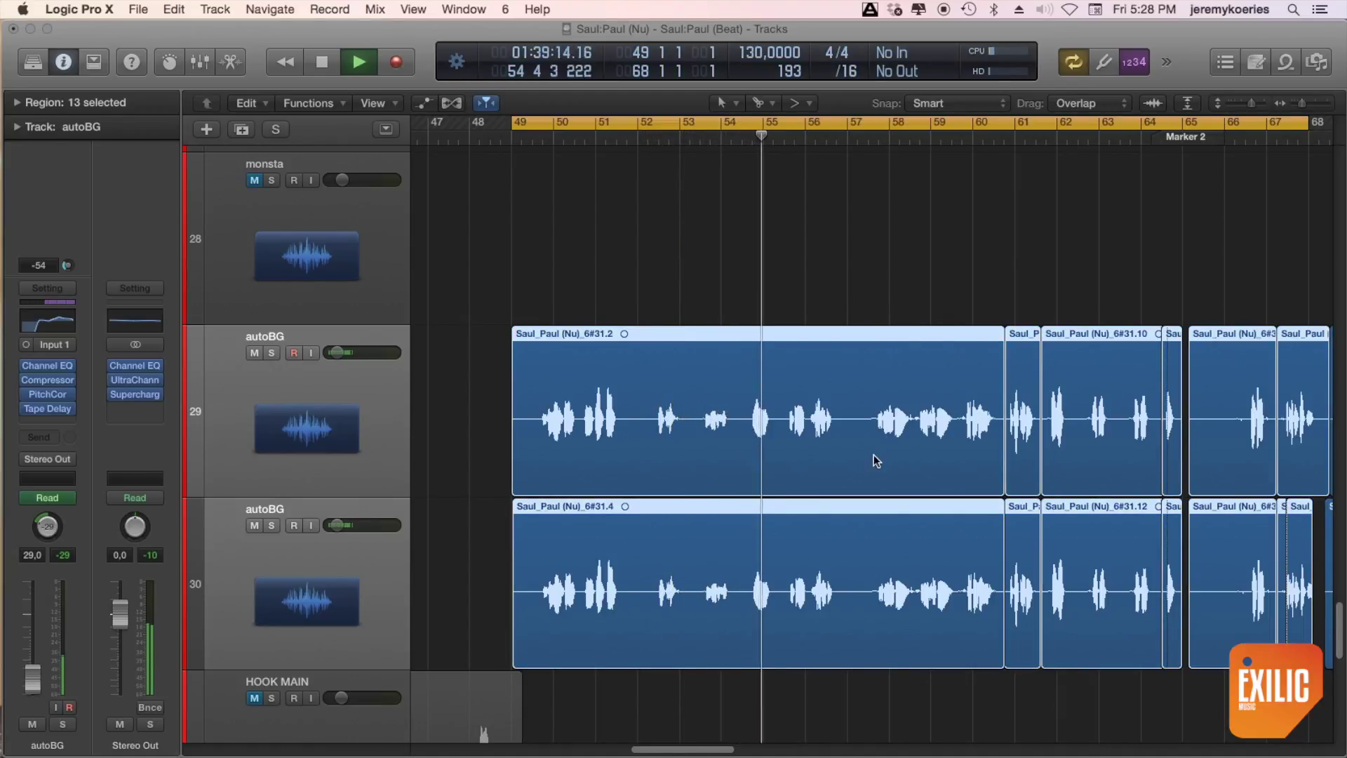
pyautogui.press('z')
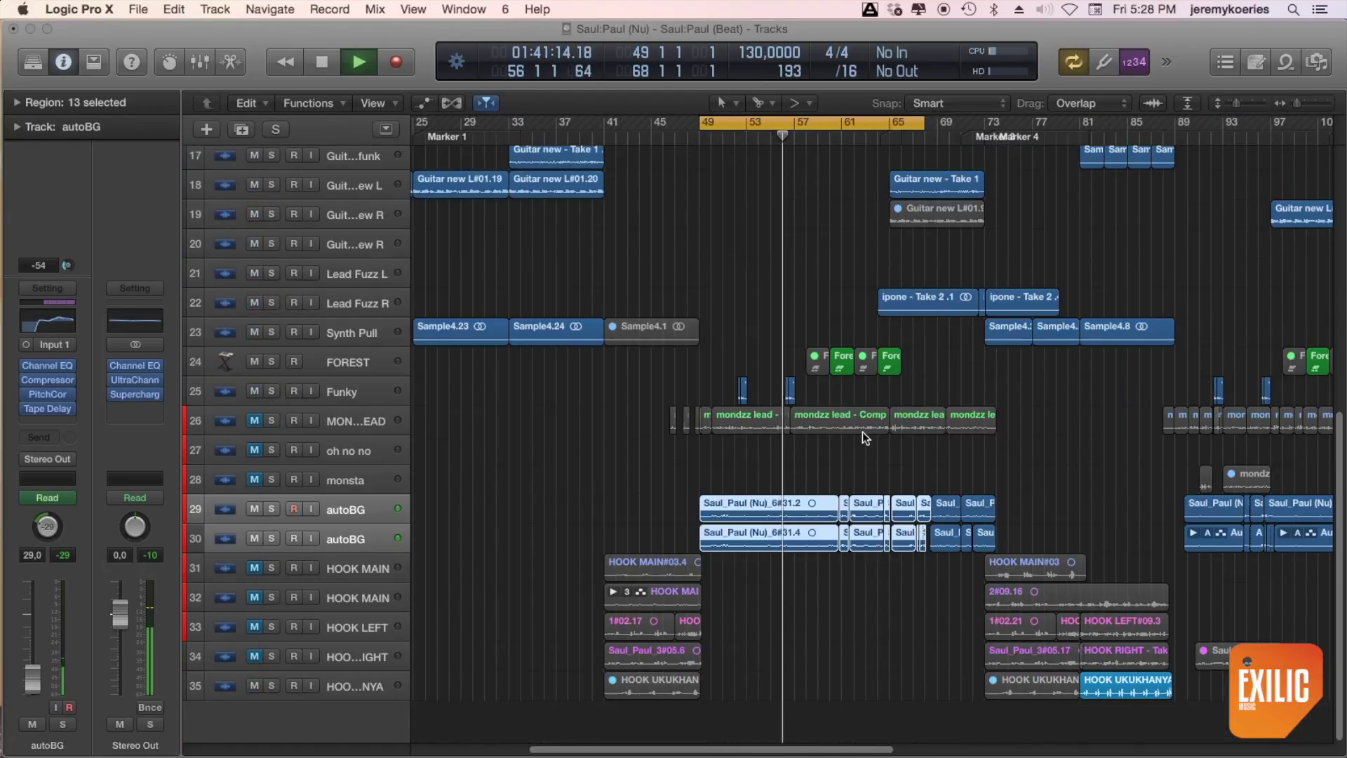
pyautogui.click(847, 125)
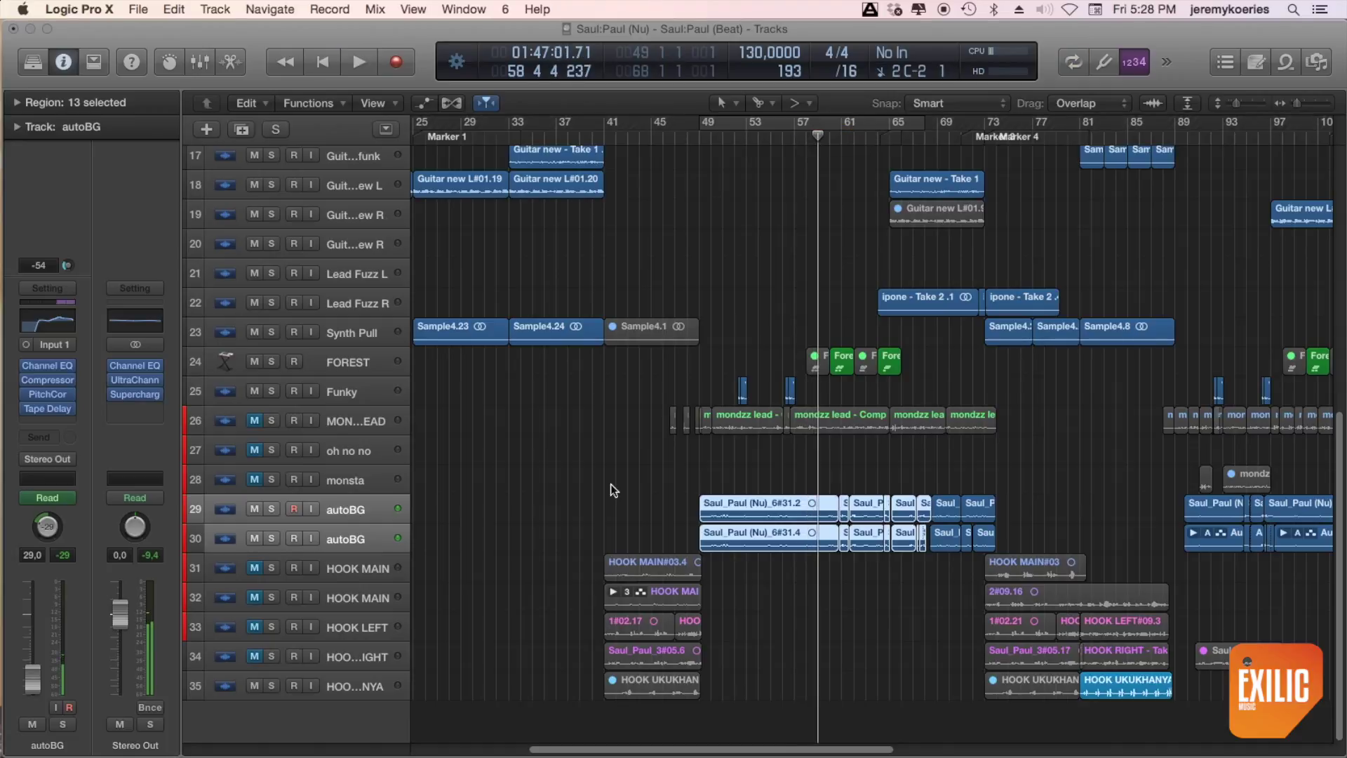
pyautogui.click(337, 424)
# Unmute MOND LEAD, zoom onto its mondzz lead regions around bars 46–52, and open its Channel EQ.
pyautogui.click(255, 420)
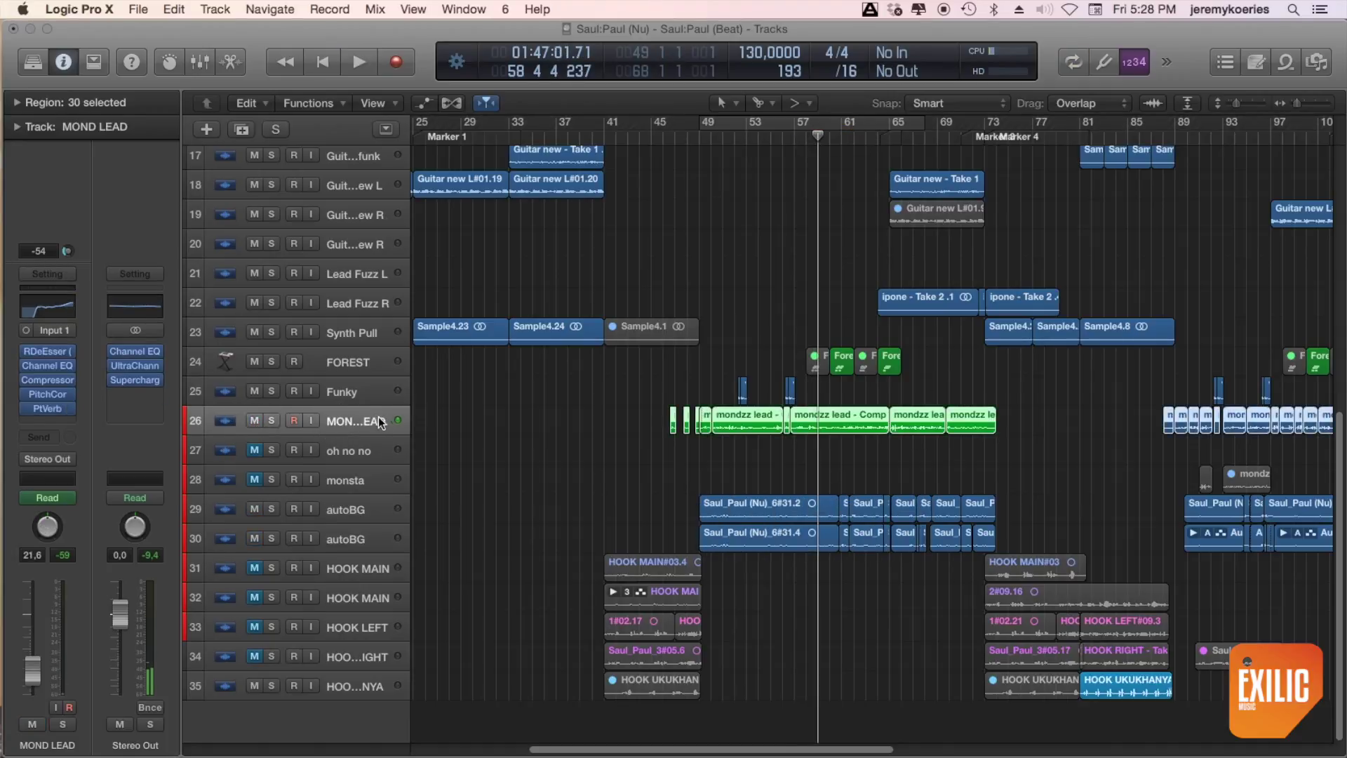
pyautogui.moveTo(632, 425); pyautogui.dragTo(996, 439)
pyautogui.press('super+u')
pyautogui.press('z')
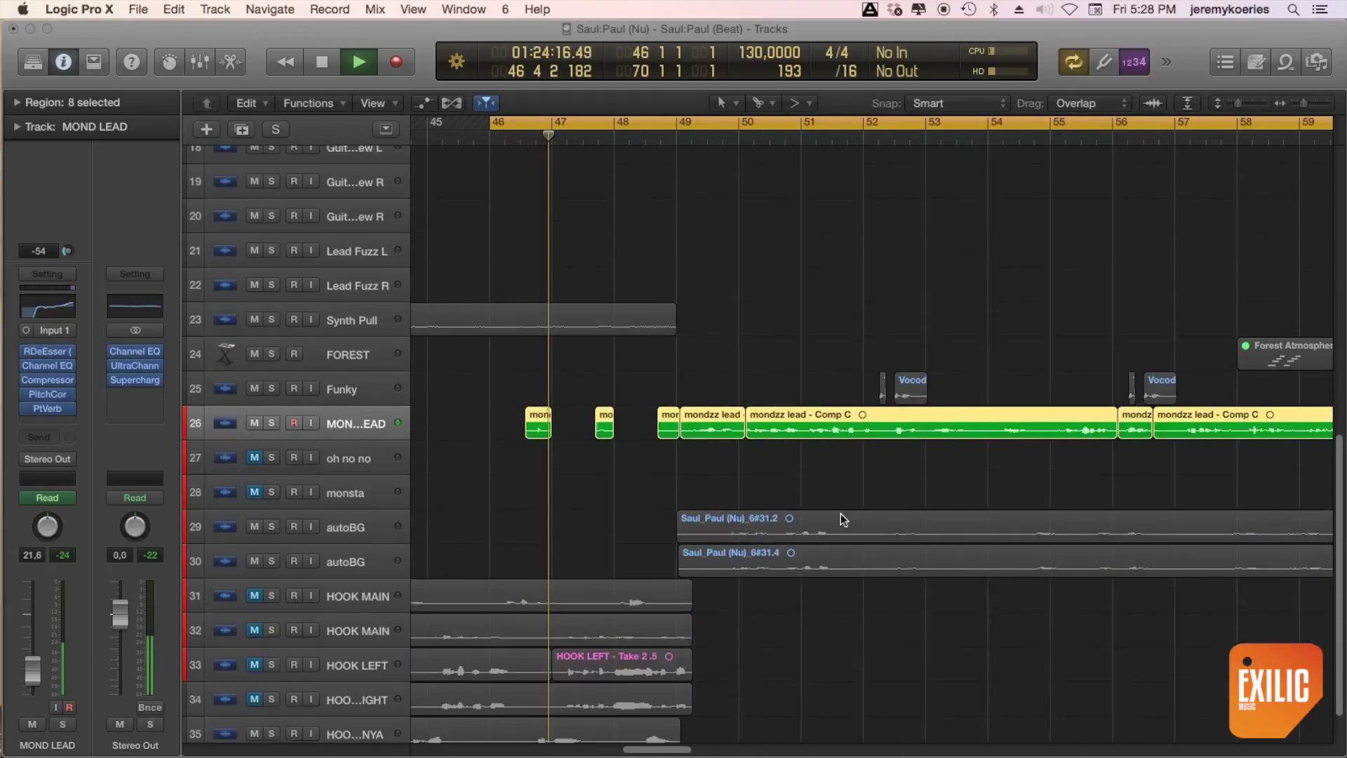
pyautogui.press('super+Right')
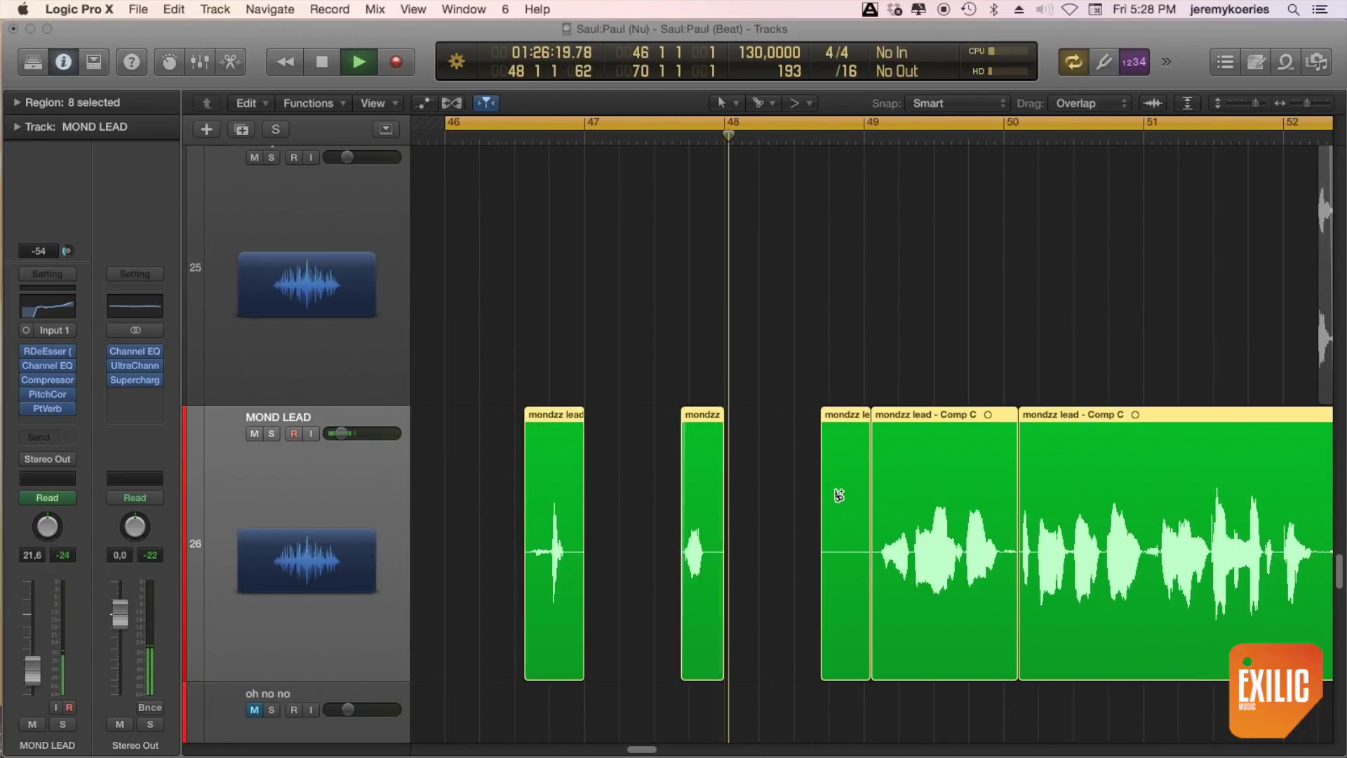
pyautogui.click(864, 118)
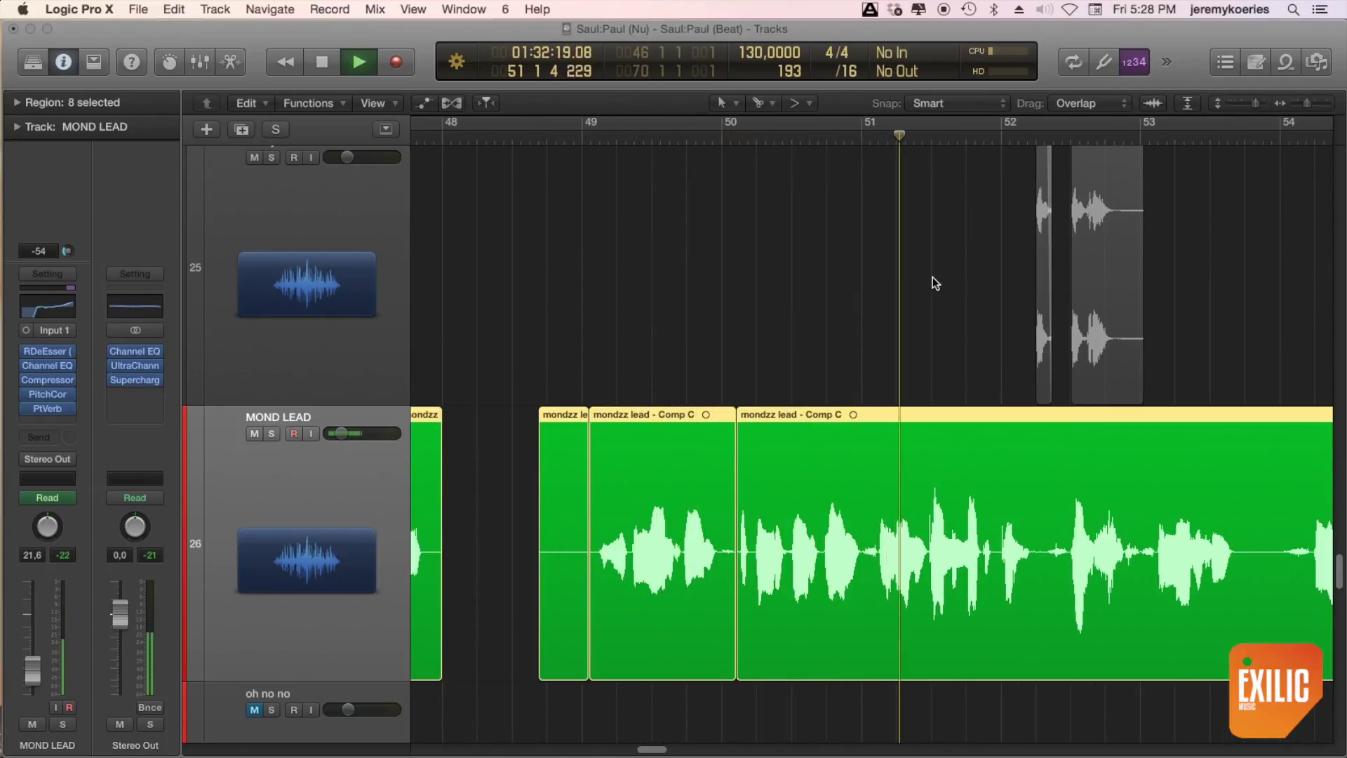
pyautogui.press('space')
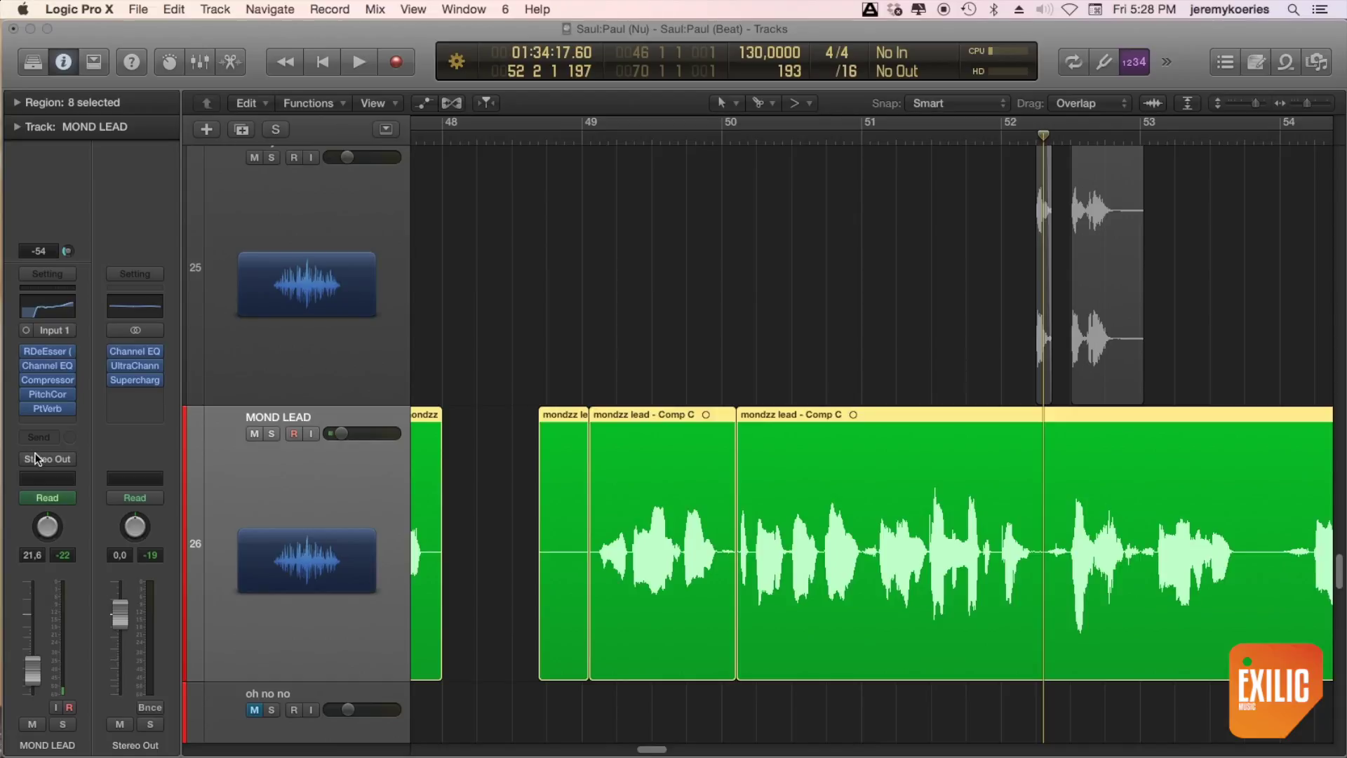
pyautogui.click(45, 309)
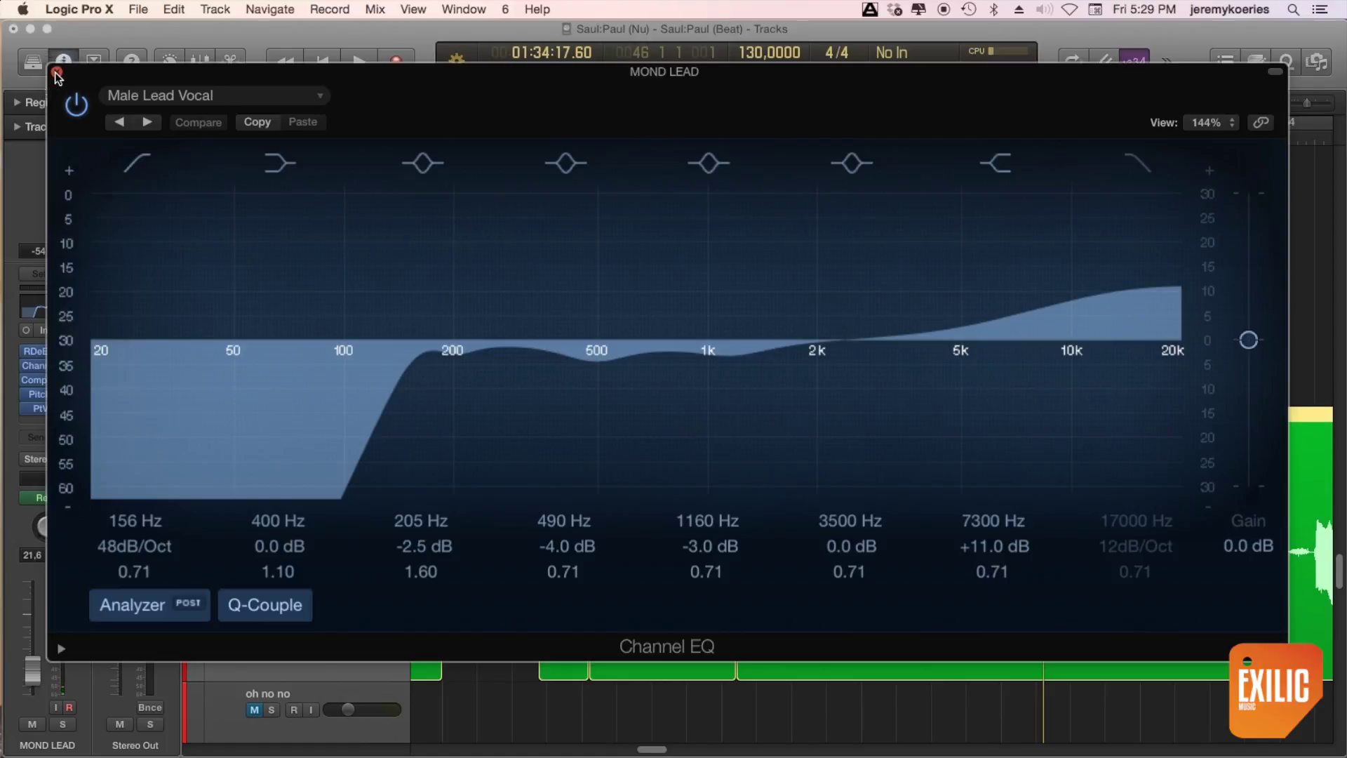
# Close the MOND LEAD Channel EQ after reviewing its 156 Hz low cut and 7300 Hz boost.
pyautogui.click(57, 72)
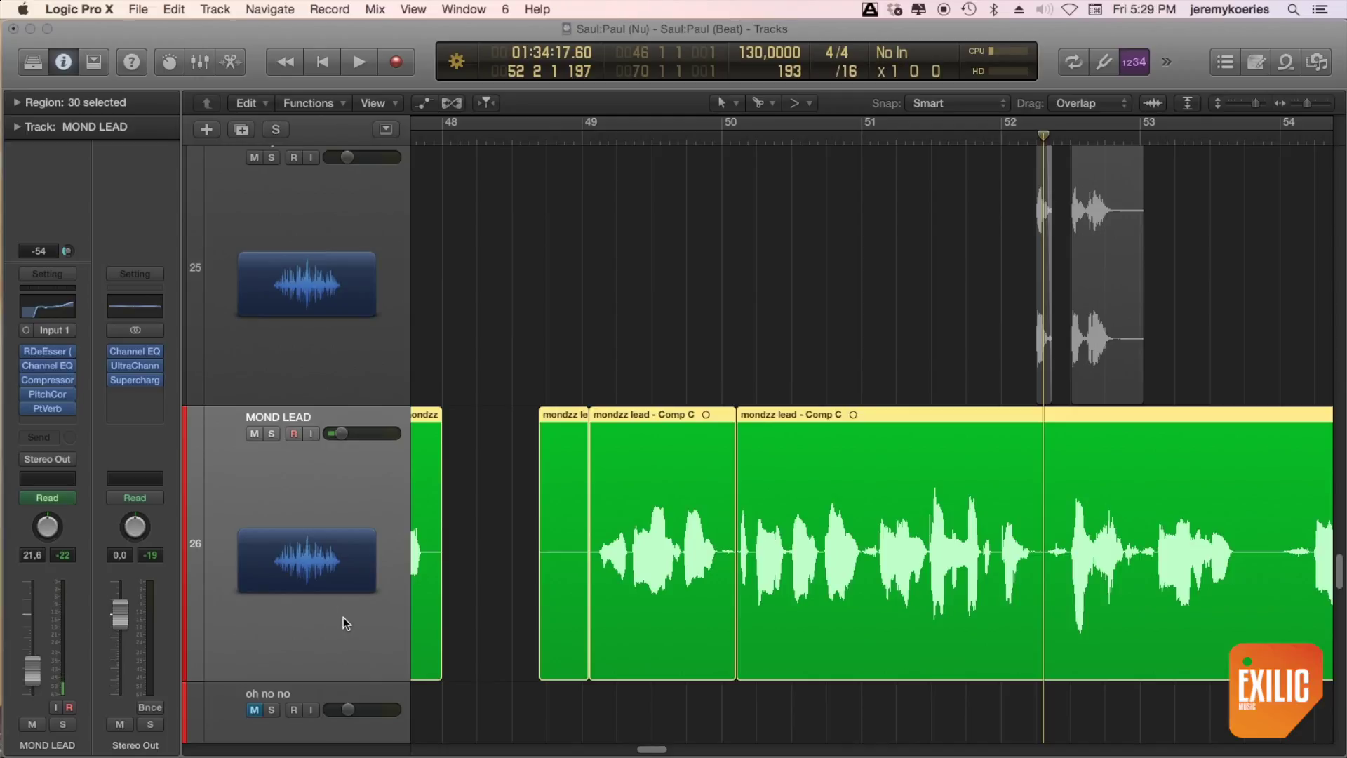
# Play from bar 49.6, zoom out to bars 49–85 with shorter tracks, and solo MOND LEAD.
pyautogui.click(620, 401)
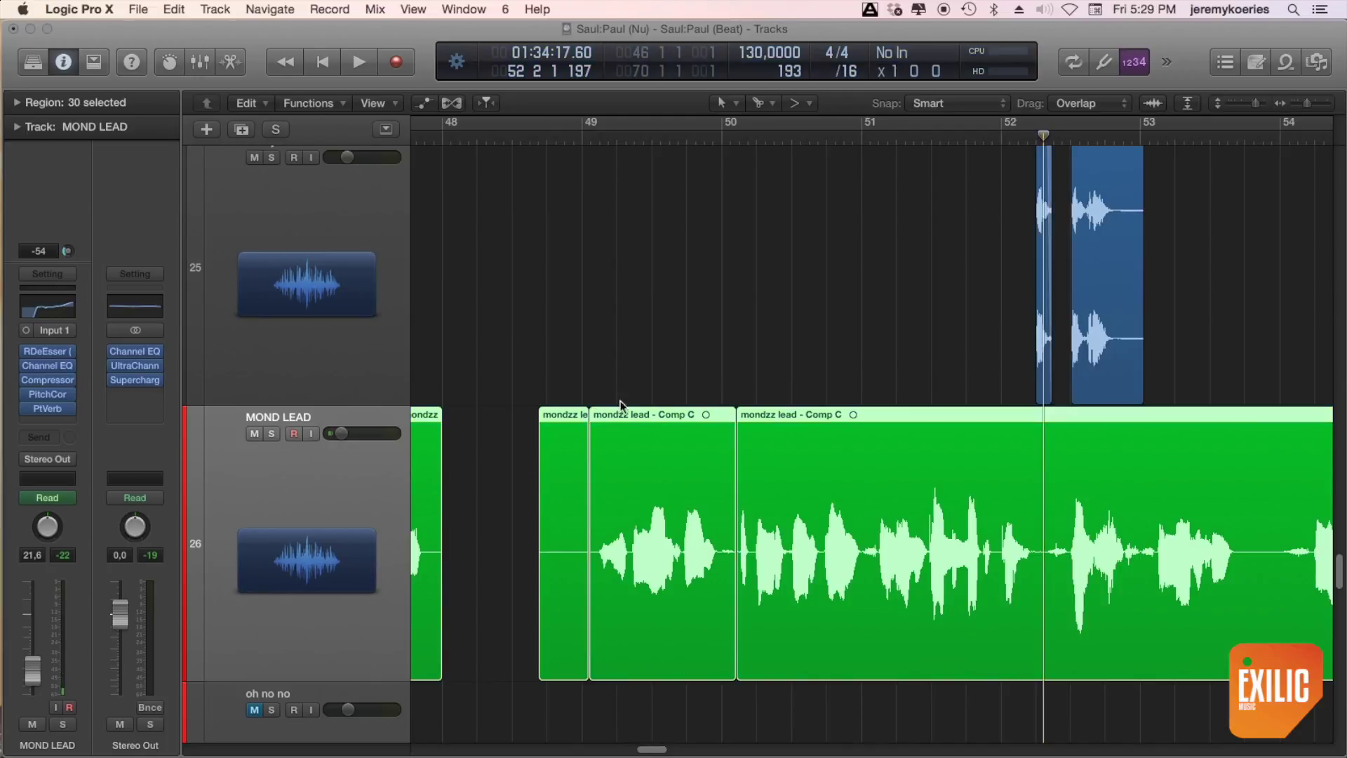
pyautogui.doubleClick(670, 135)
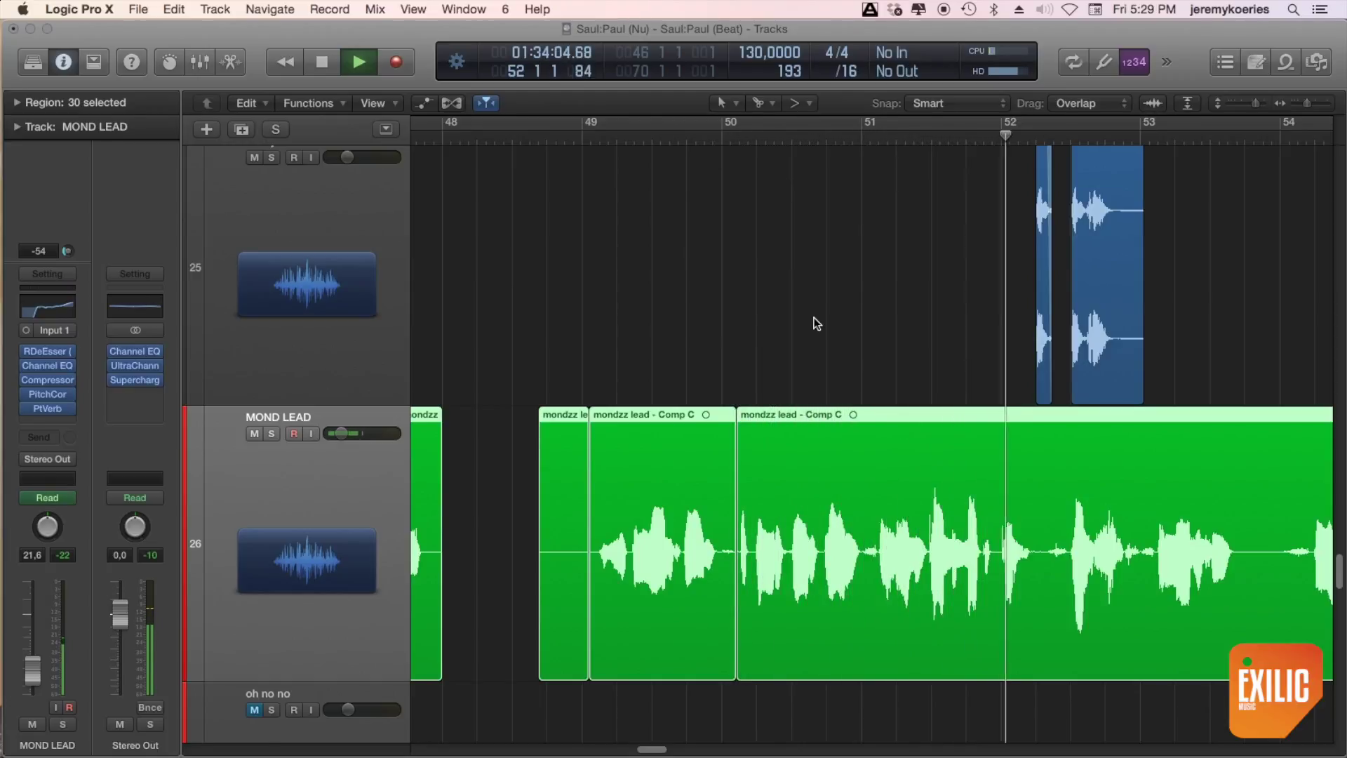
pyautogui.scroll(-3, 813, 317)
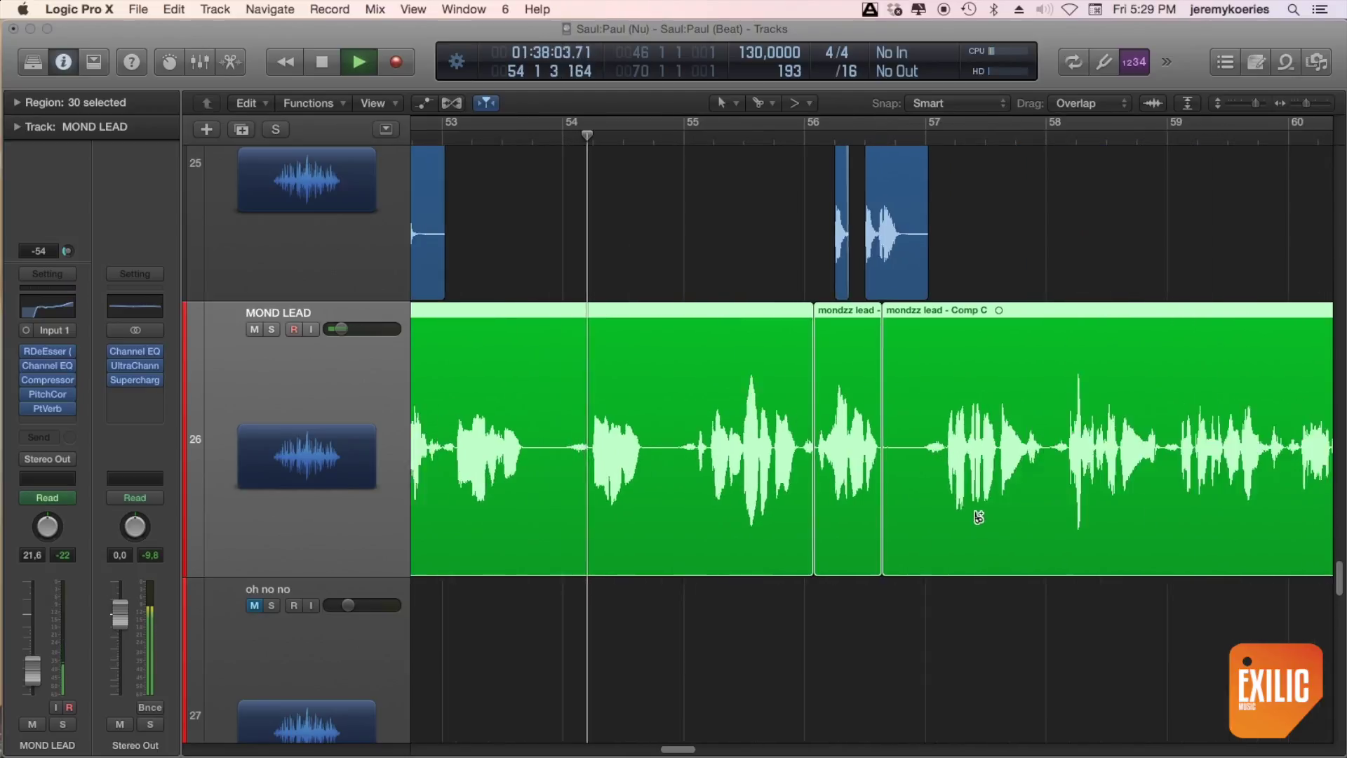
pyautogui.press('super+Left')
pyautogui.press('super+Up')
pyautogui.click(272, 330)
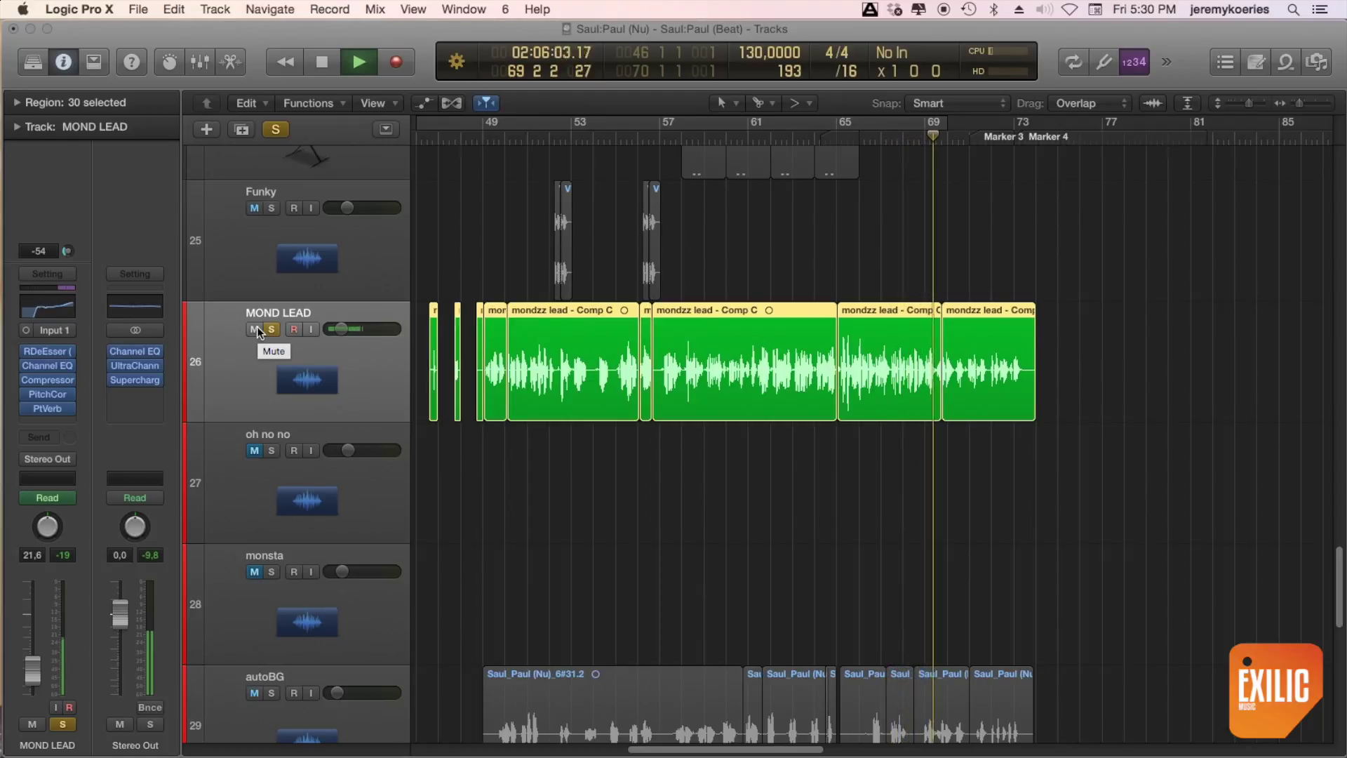
pyautogui.press('space')
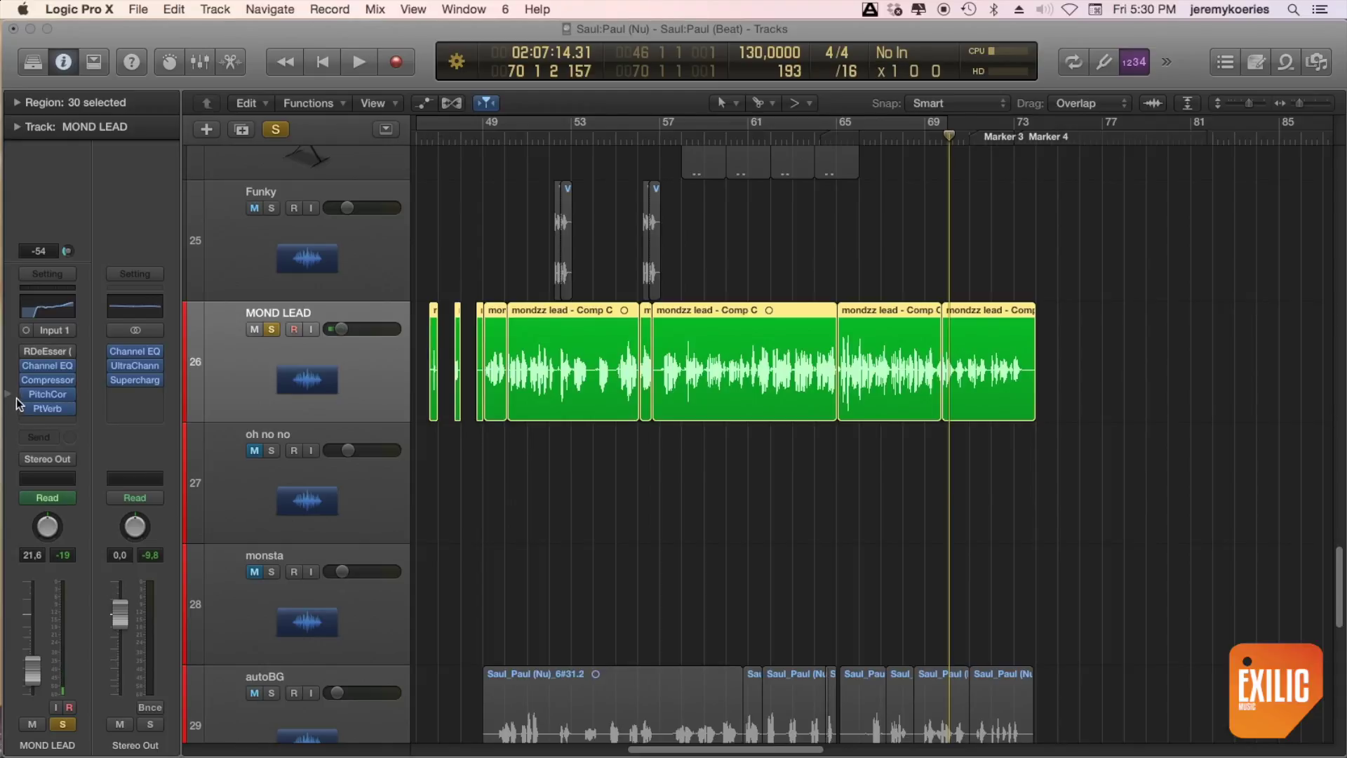
# Play the MOND LEAD vocal from bar 48, then resume from bar 61.
pyautogui.click(463, 139)
pyautogui.press('space')
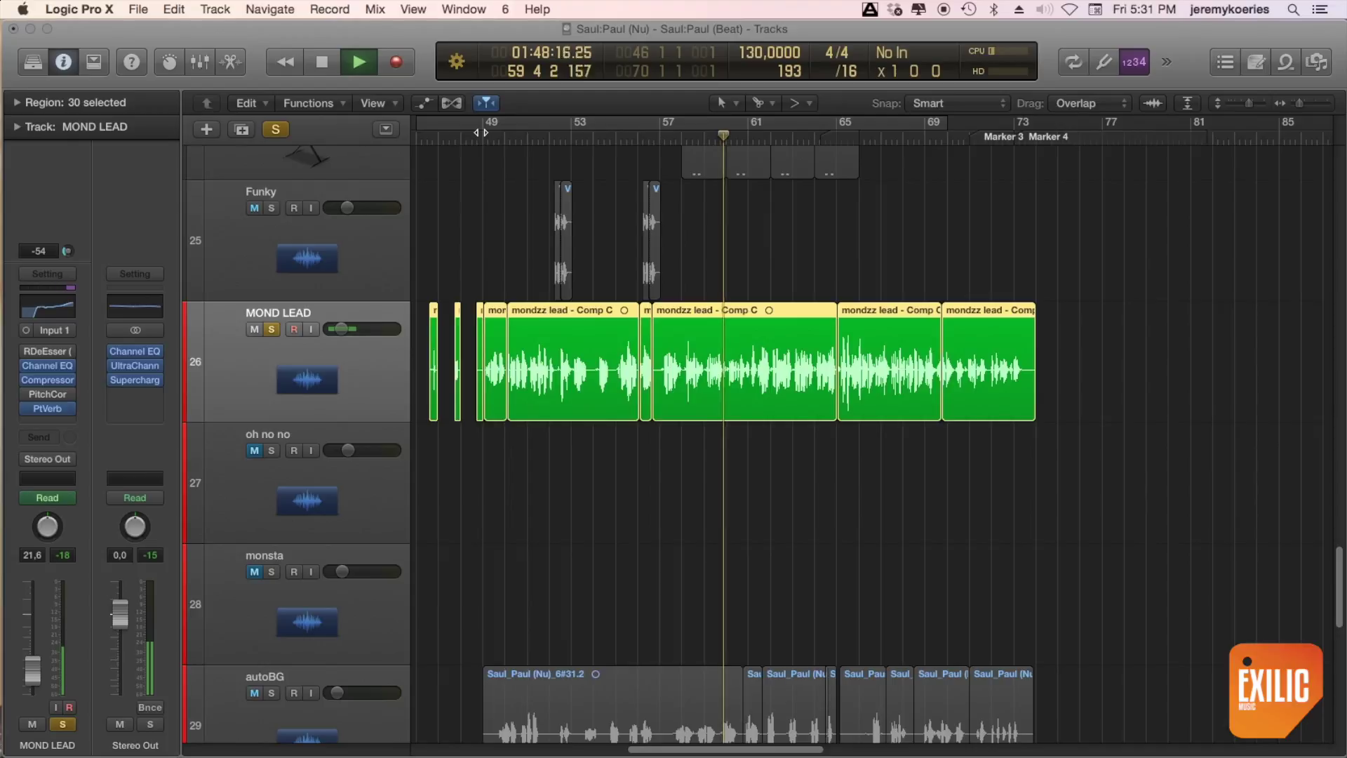
pyautogui.press('space')
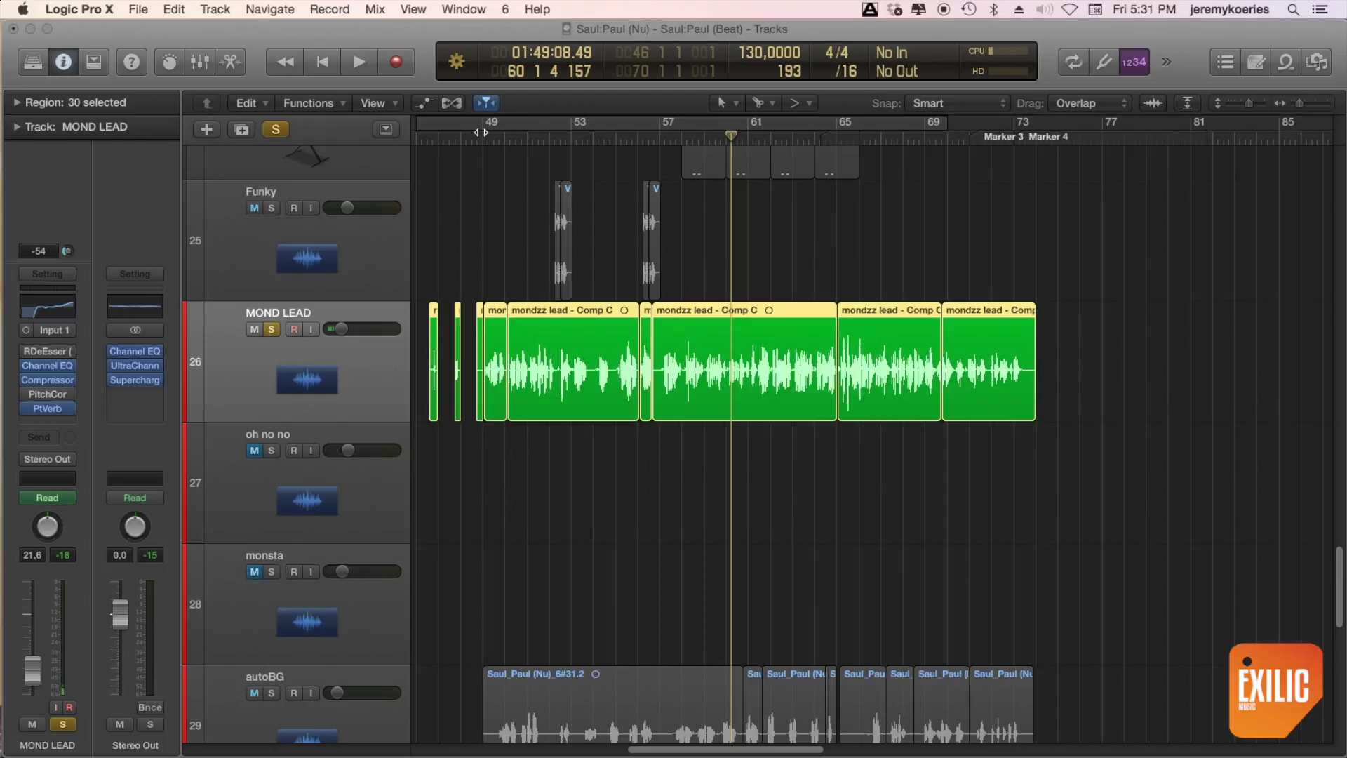
pyautogui.press('space')
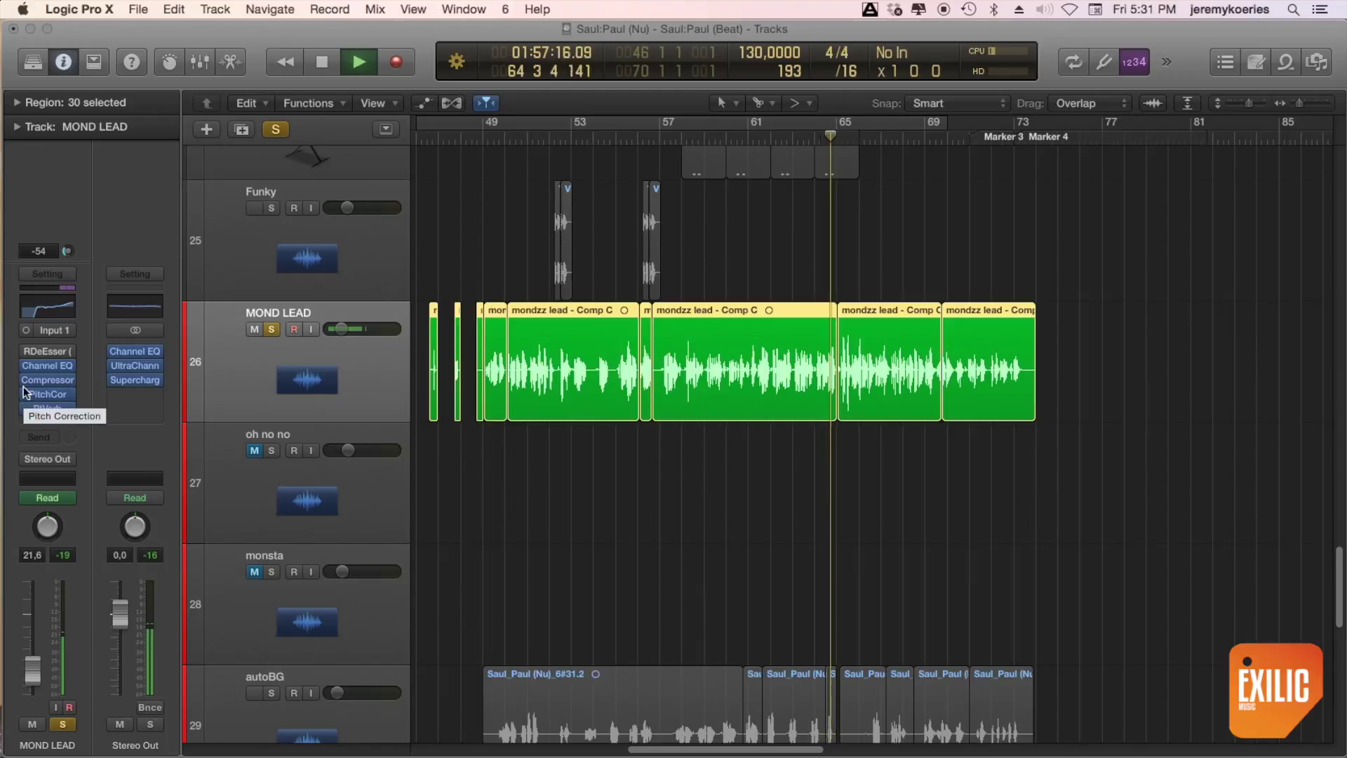
# Enable RDeEsser at the top of MOND LEAD's chain and play the vocal with it active.
pyautogui.click(27, 350)
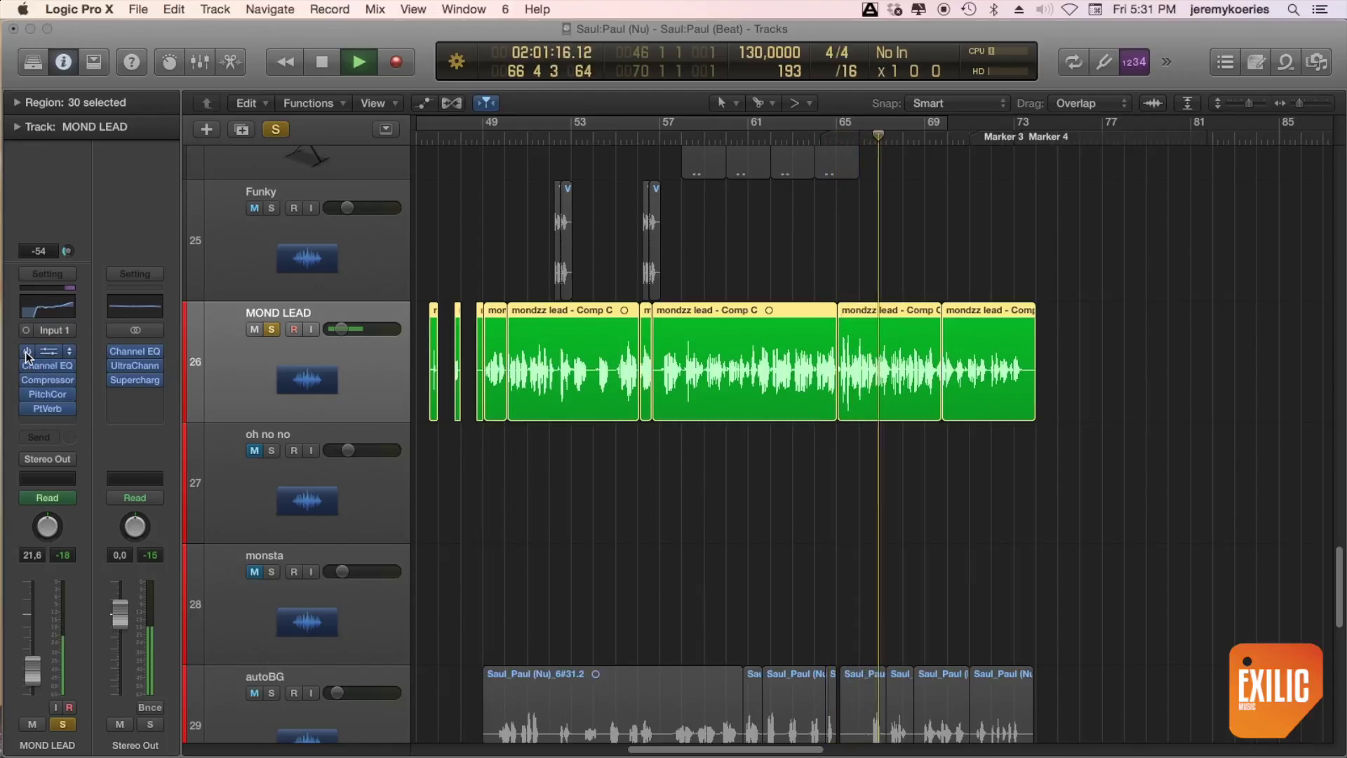
pyautogui.press('space')
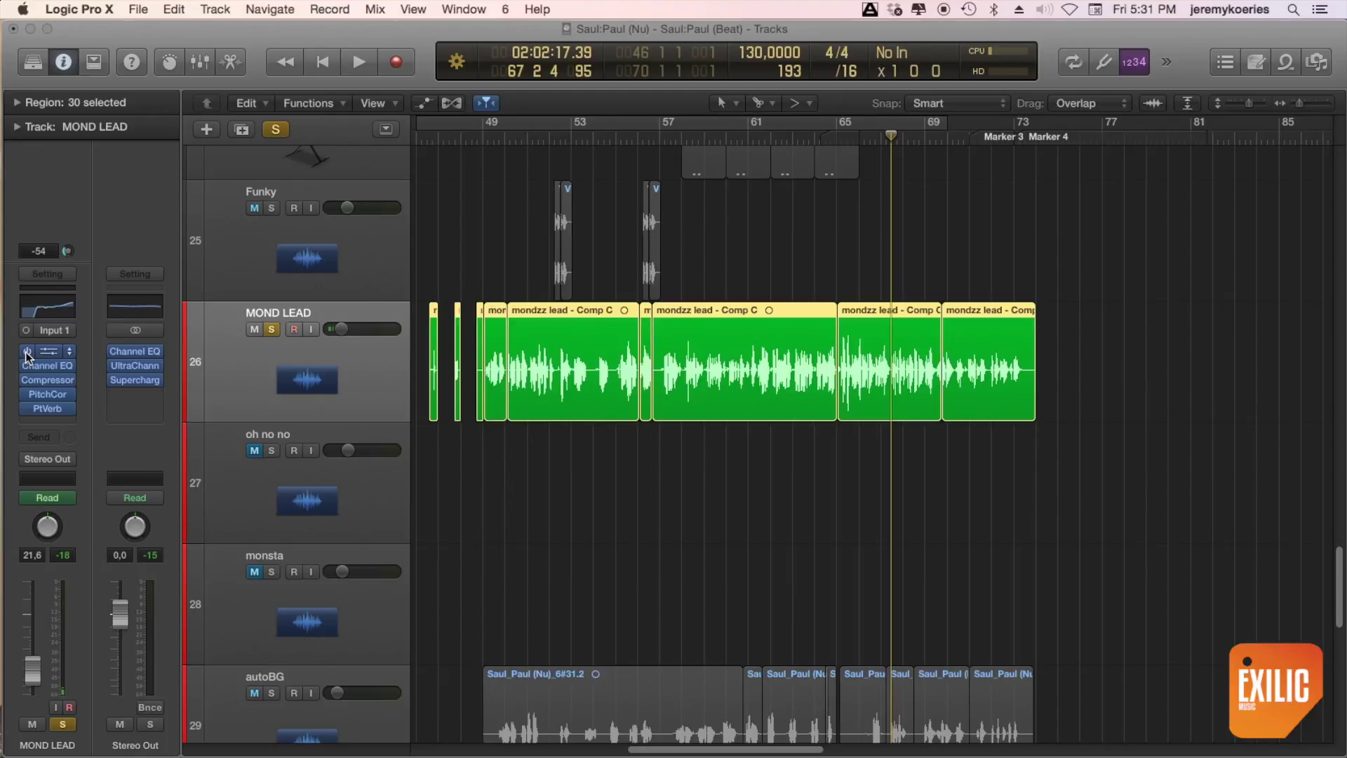
pyautogui.press('space')
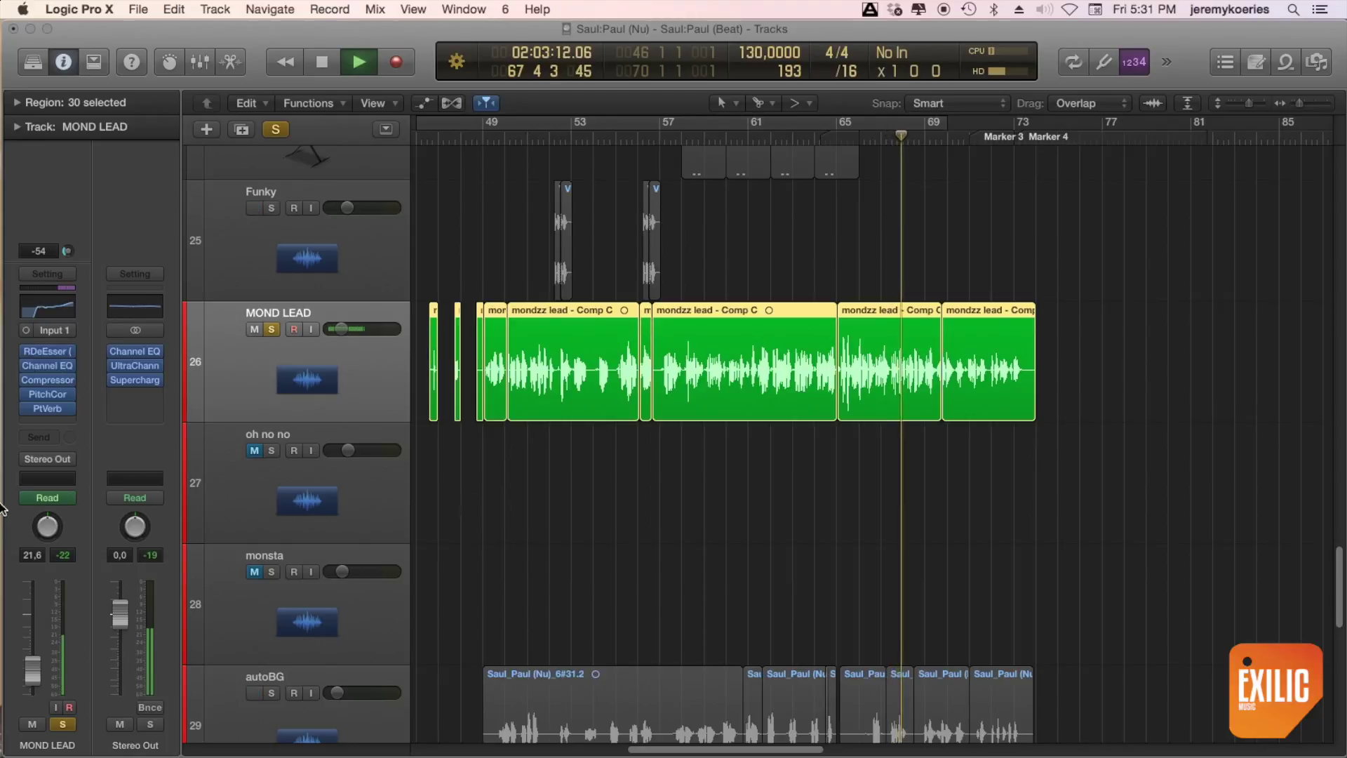
# Unsolo MOND LEAD, zoom out, and unmute both HOOK MAIN tracks and HOOK LEFT.
pyautogui.click(274, 327)
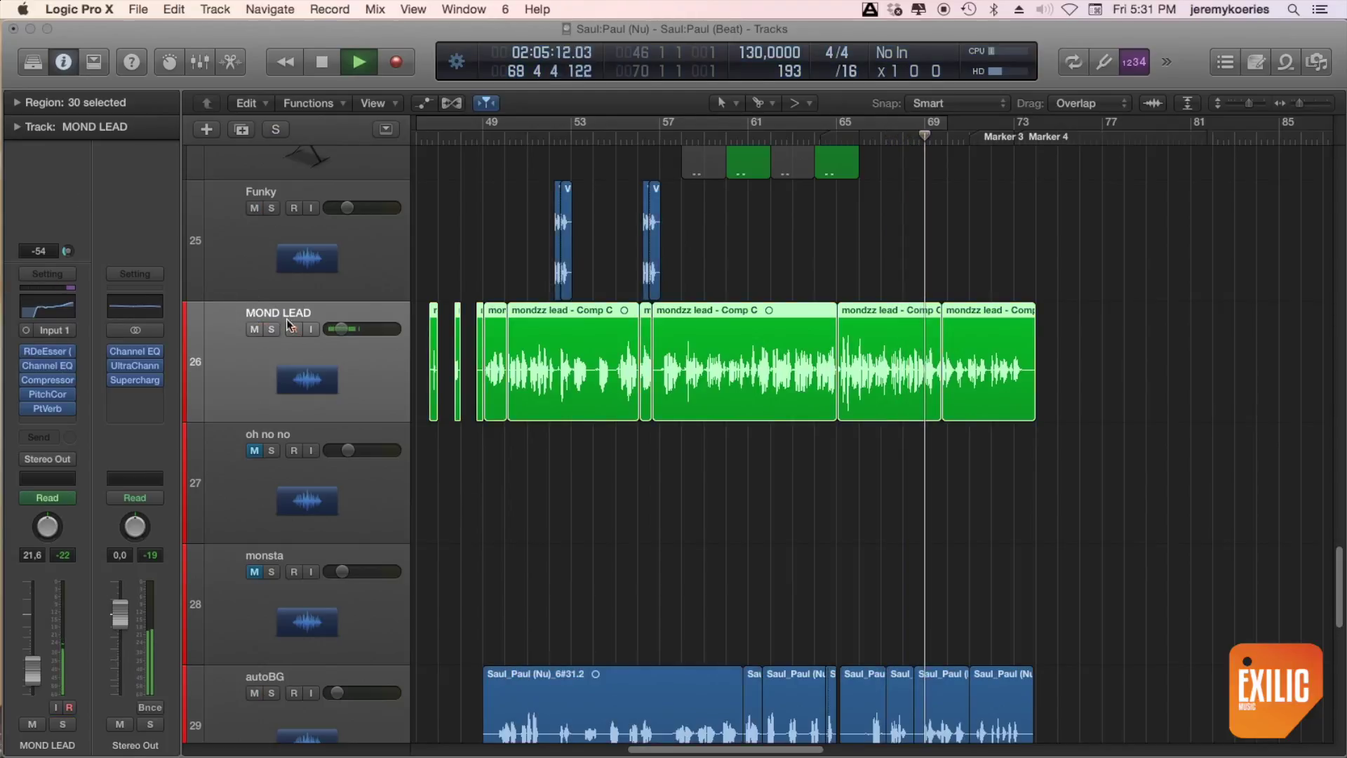
pyautogui.press('super+Up')
pyautogui.press('super+Up')
pyautogui.press('super+Up')
pyautogui.press('super+Left')
pyautogui.press('super+Left')
pyautogui.press('super+Left')
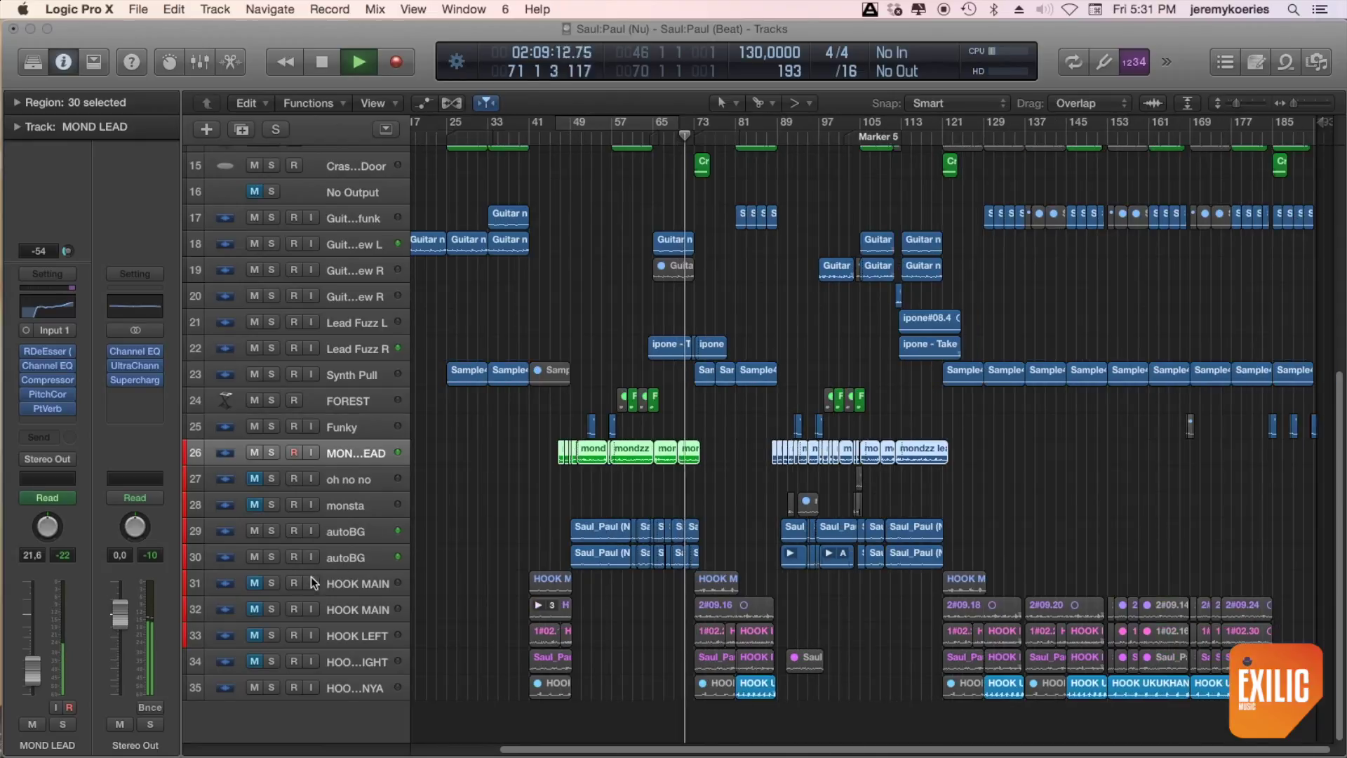
pyautogui.moveTo(254, 583); pyautogui.dragTo(253, 662)
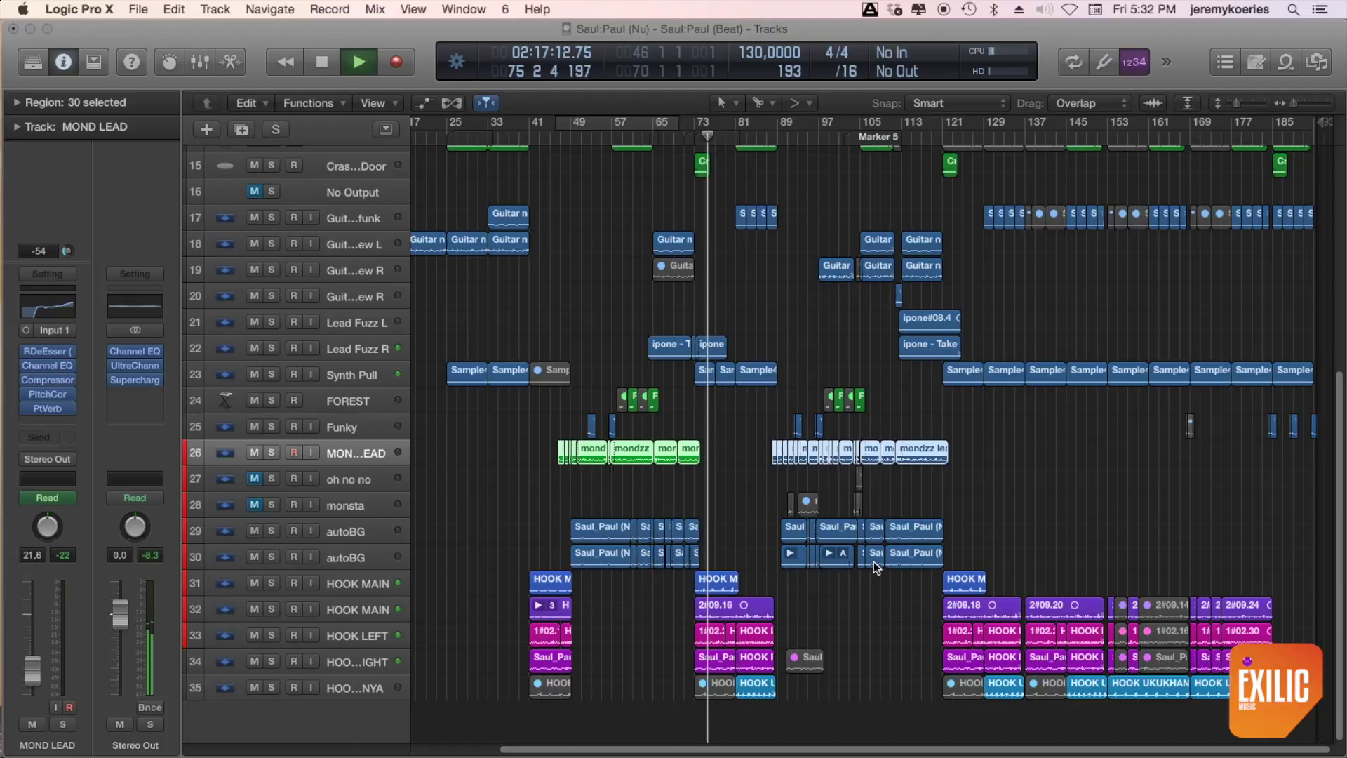
# Play the full mix from bar 80, then select the hook vocal regions around bar 81.
pyautogui.press('space')
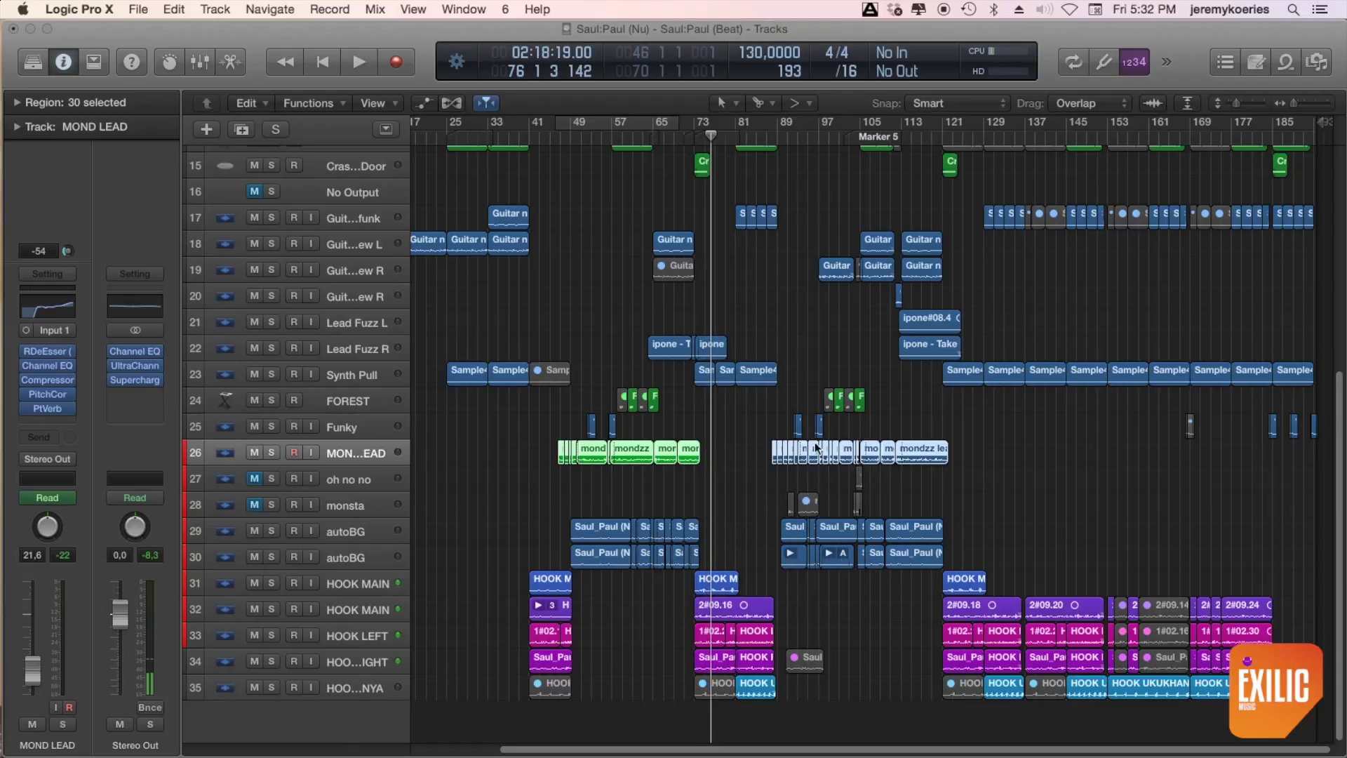
pyautogui.click(733, 138)
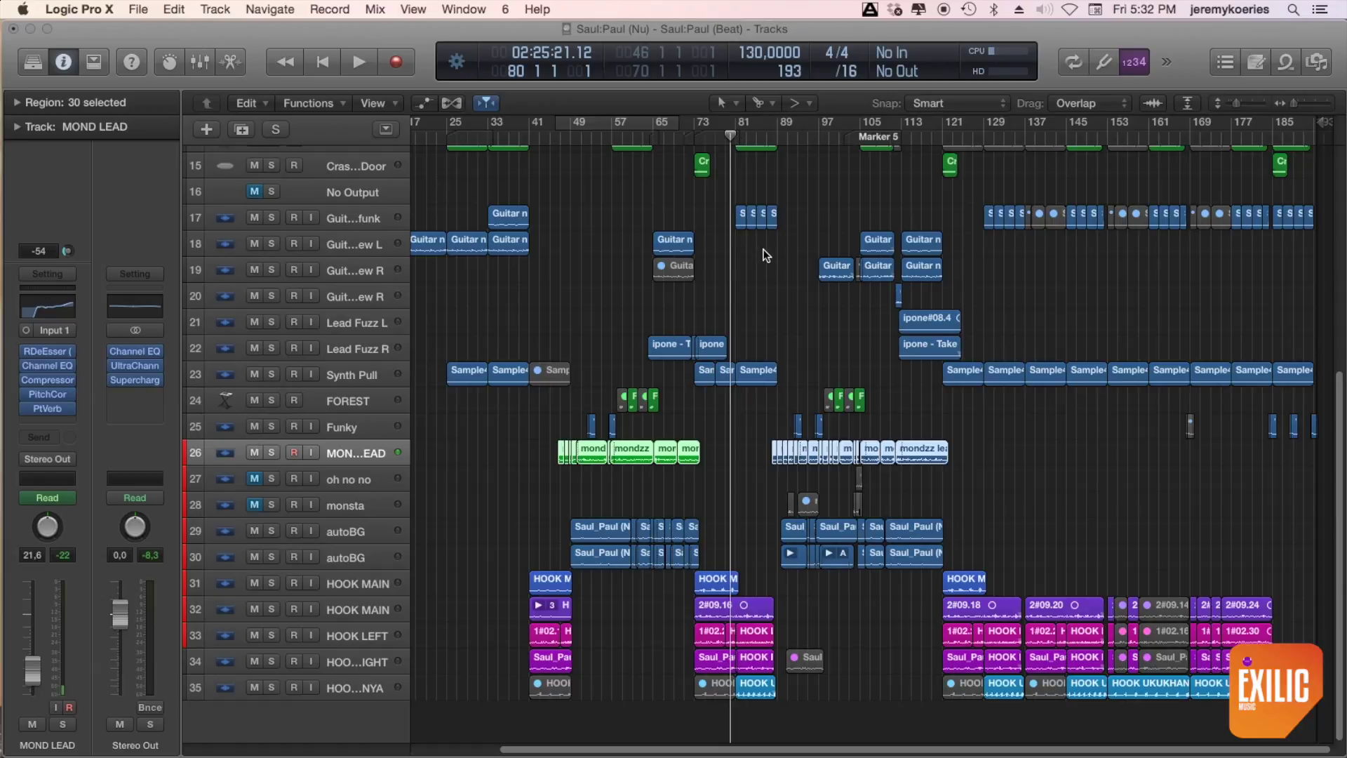
pyautogui.press('space')
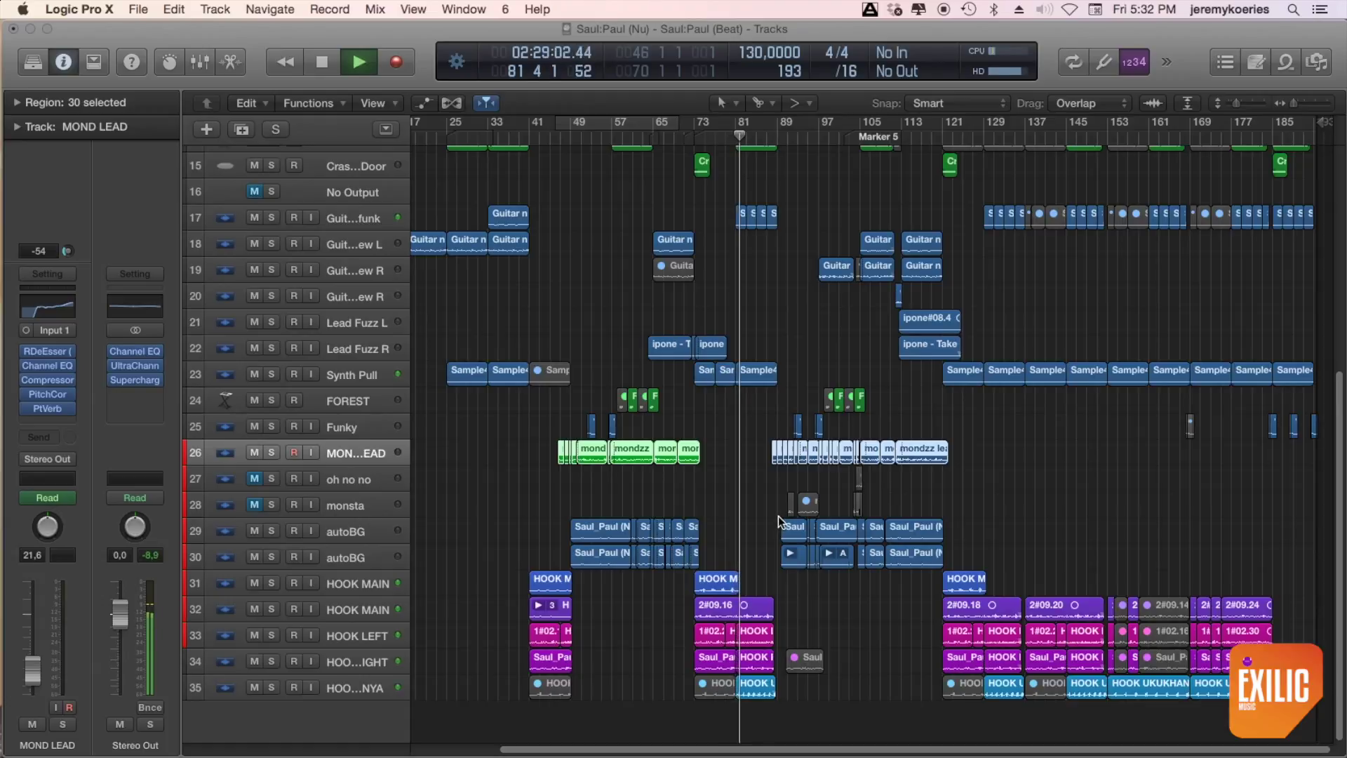
pyautogui.scroll(5, 833, 594)
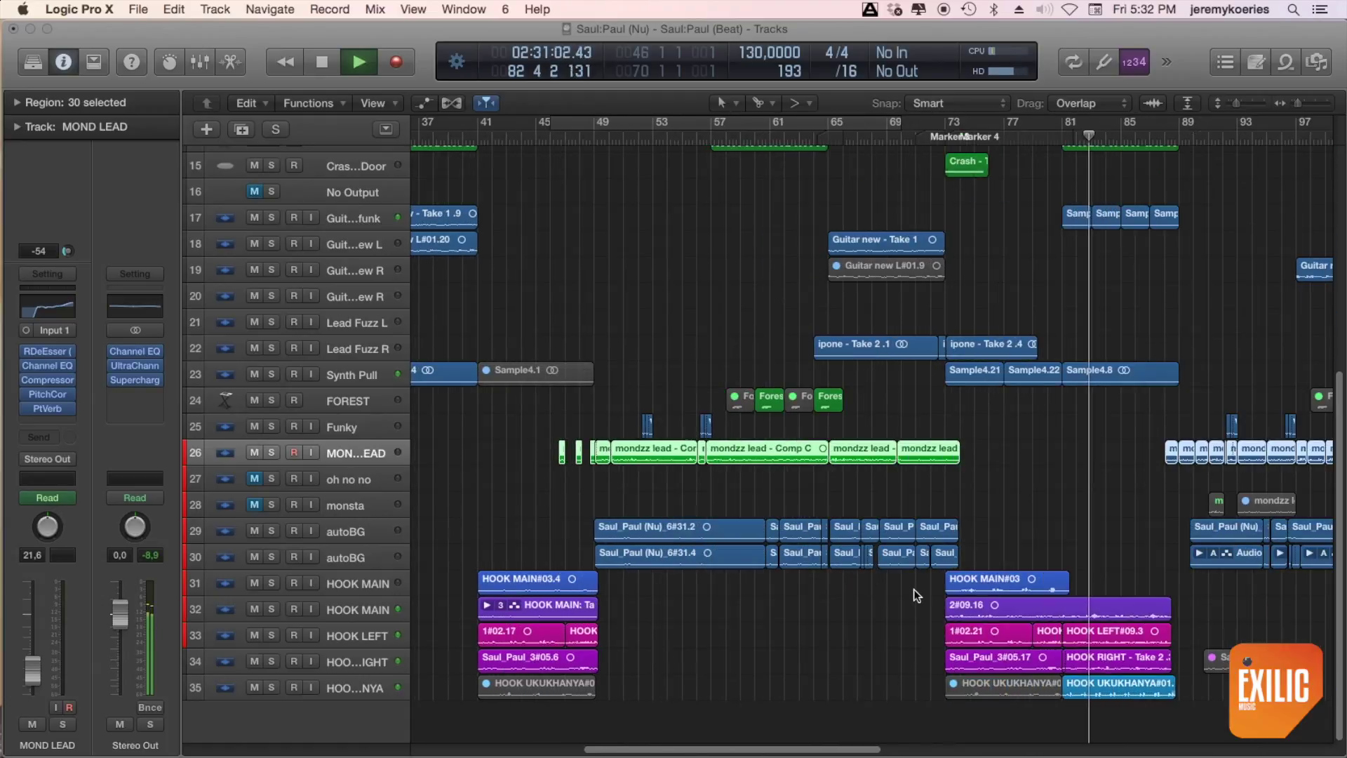
pyautogui.press('space')
pyautogui.moveTo(952, 546); pyautogui.dragTo(950, 733)
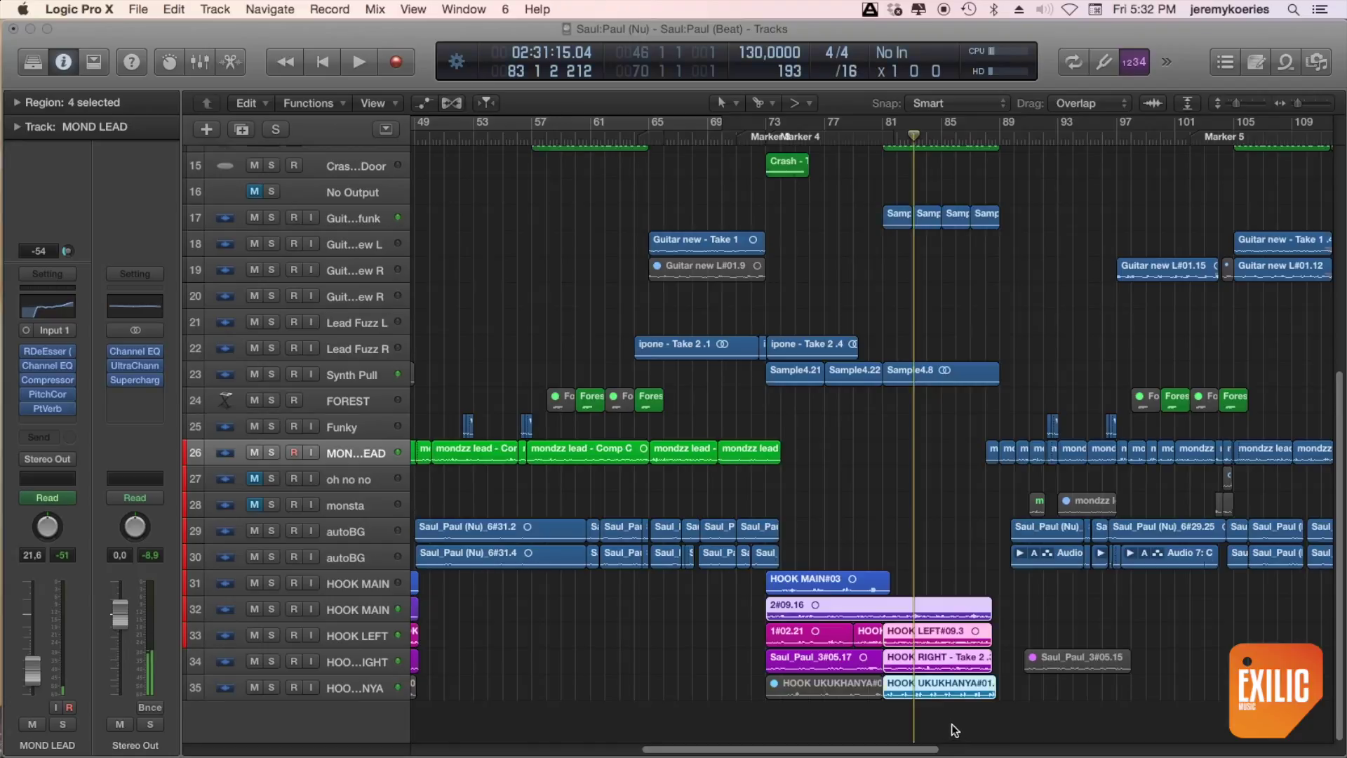
# Solo the selected hook regions and play them from bar 81 with enlarged track heights.
pyautogui.hotkey('ctrl', 's')
pyautogui.click(886, 139)
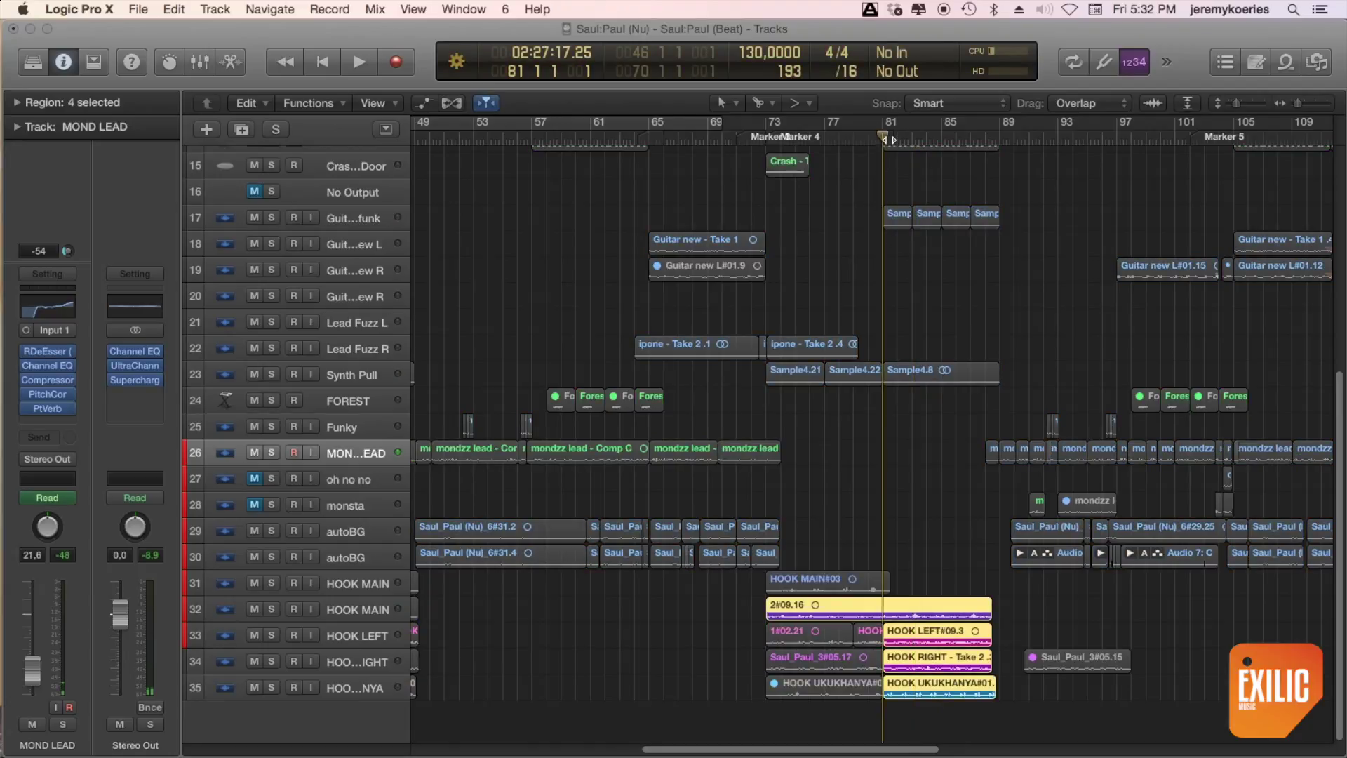
pyautogui.press('space')
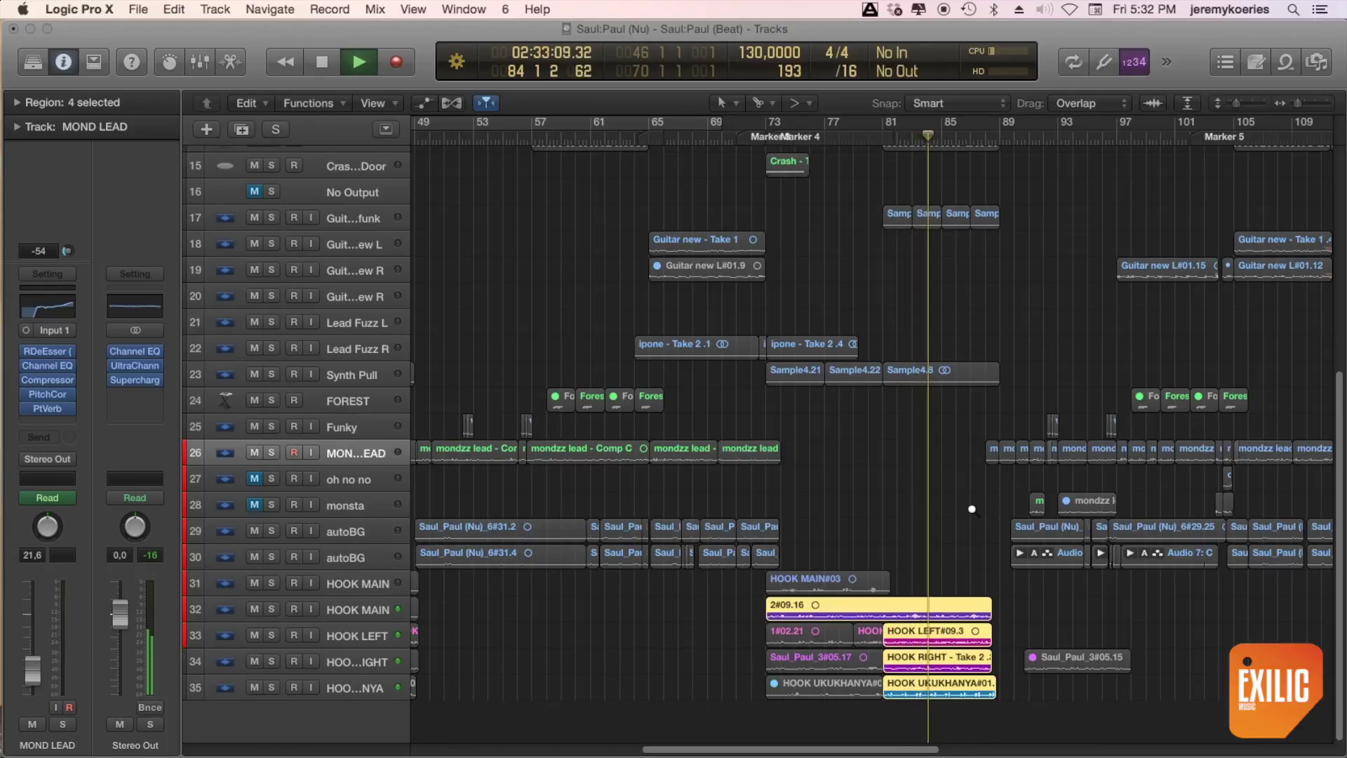
pyautogui.press('super+Down')
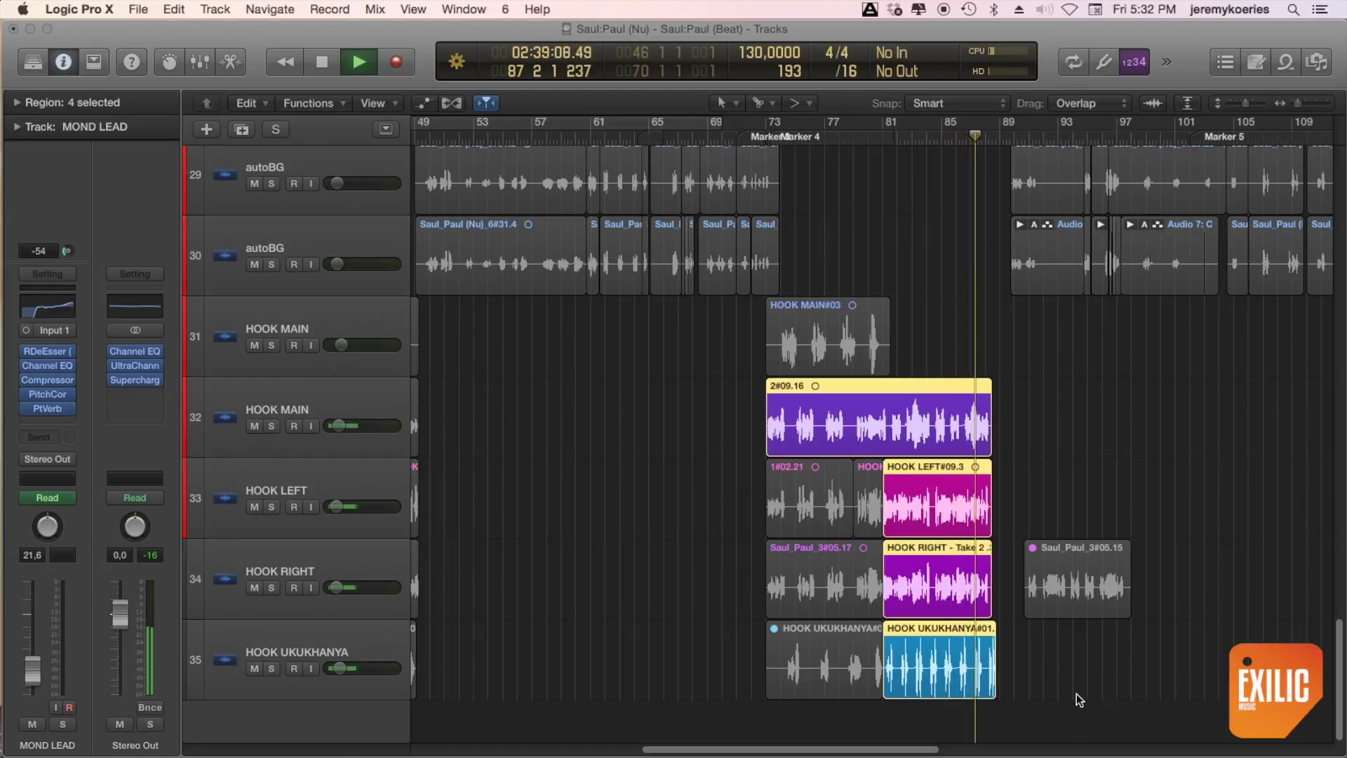
pyautogui.press('space')
# Select only the HOOK UKUKHANYA#01.84 region and zoom in closely on bars 77–83.
pyautogui.click(1081, 673)
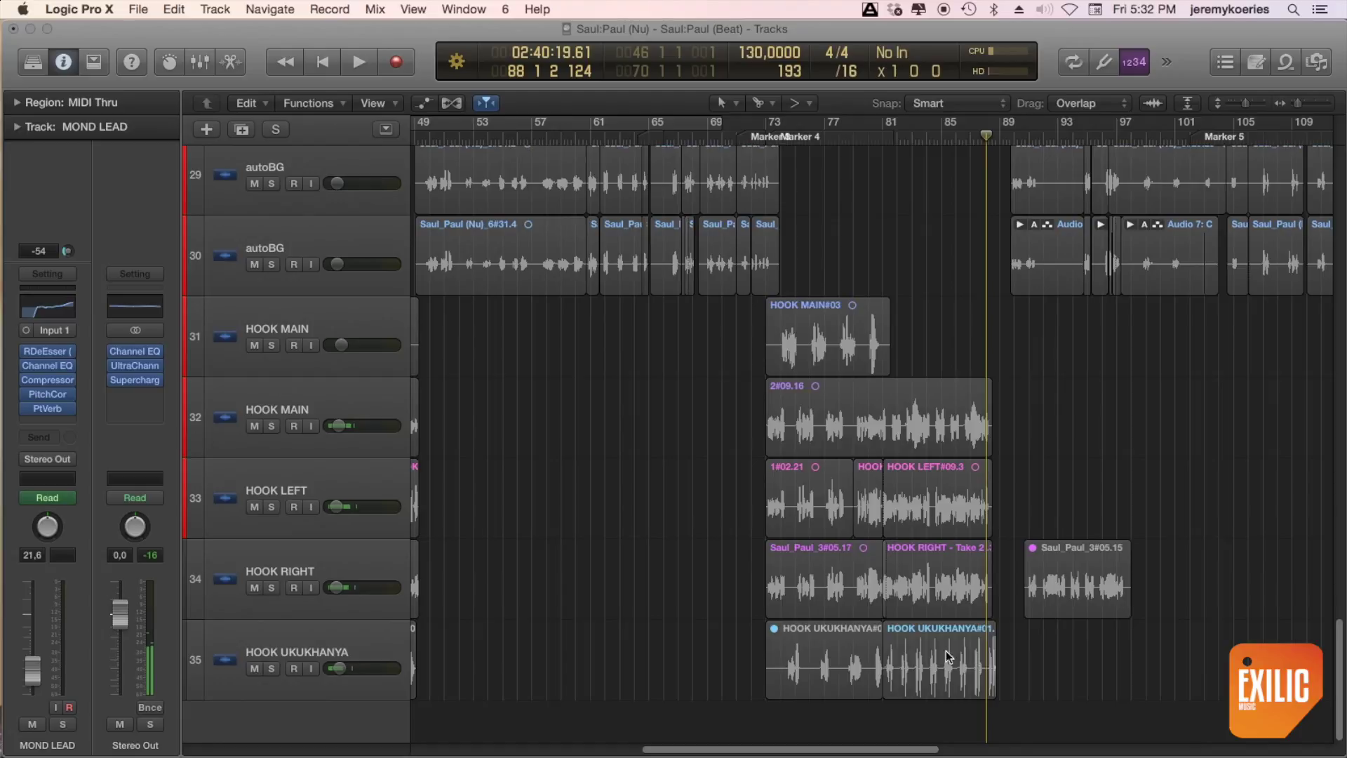
pyautogui.click(946, 656)
pyautogui.click(883, 135)
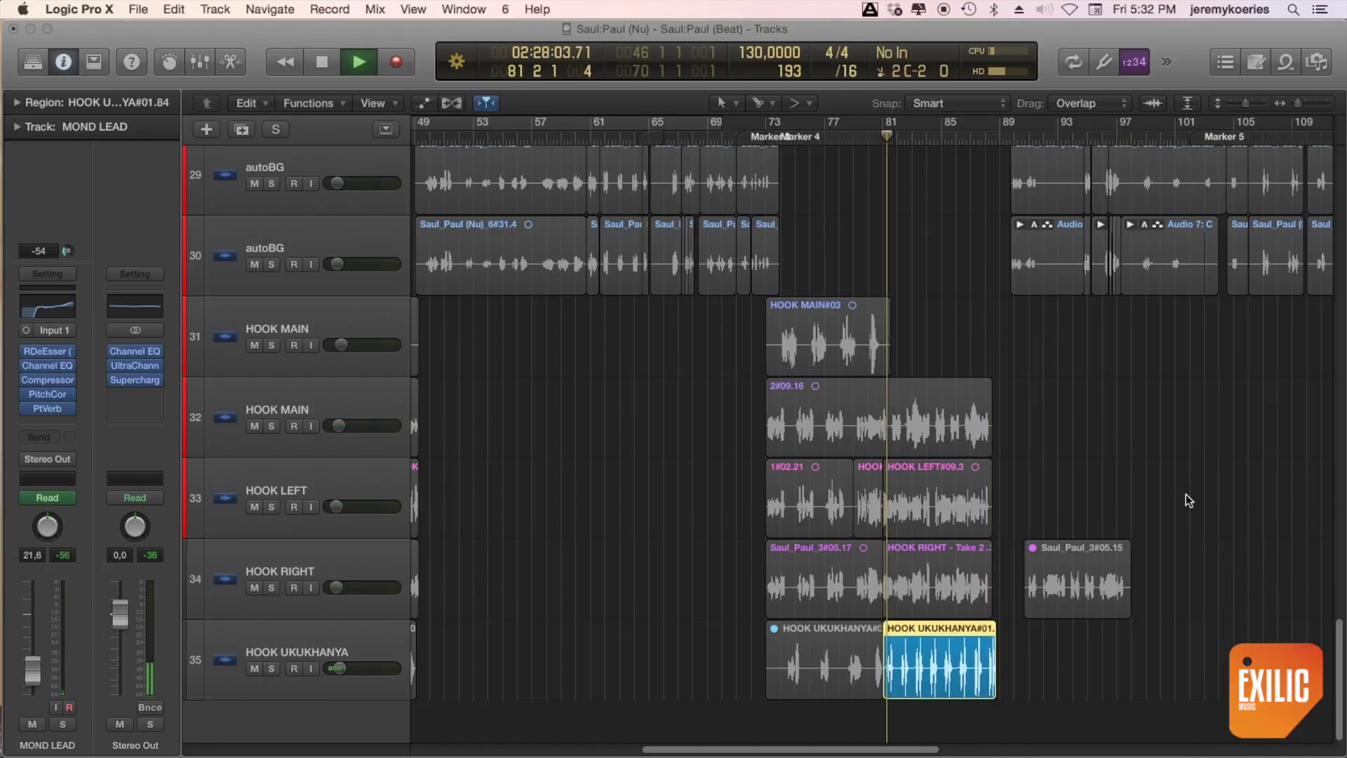
pyautogui.press('super+Right')
pyautogui.press('super+Right')
pyautogui.press('super+Right')
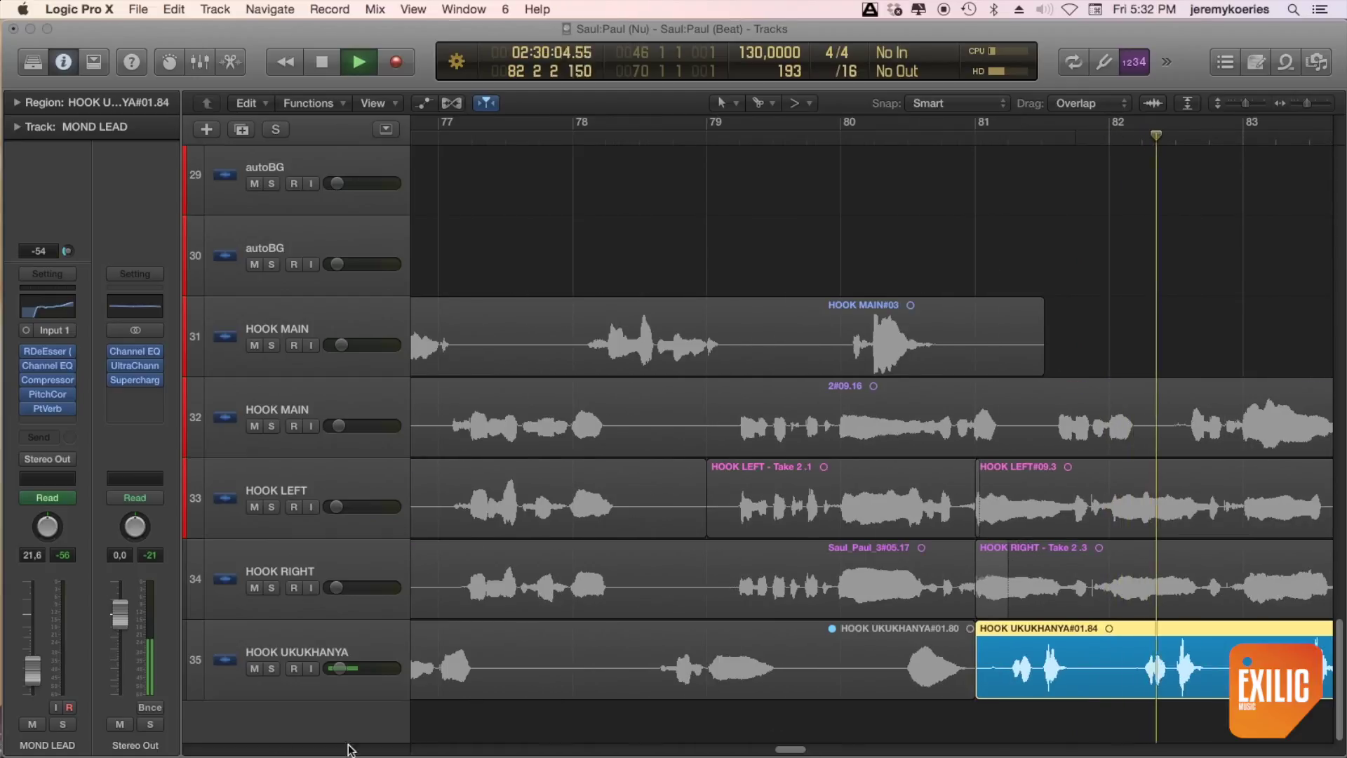
pyautogui.click(294, 688)
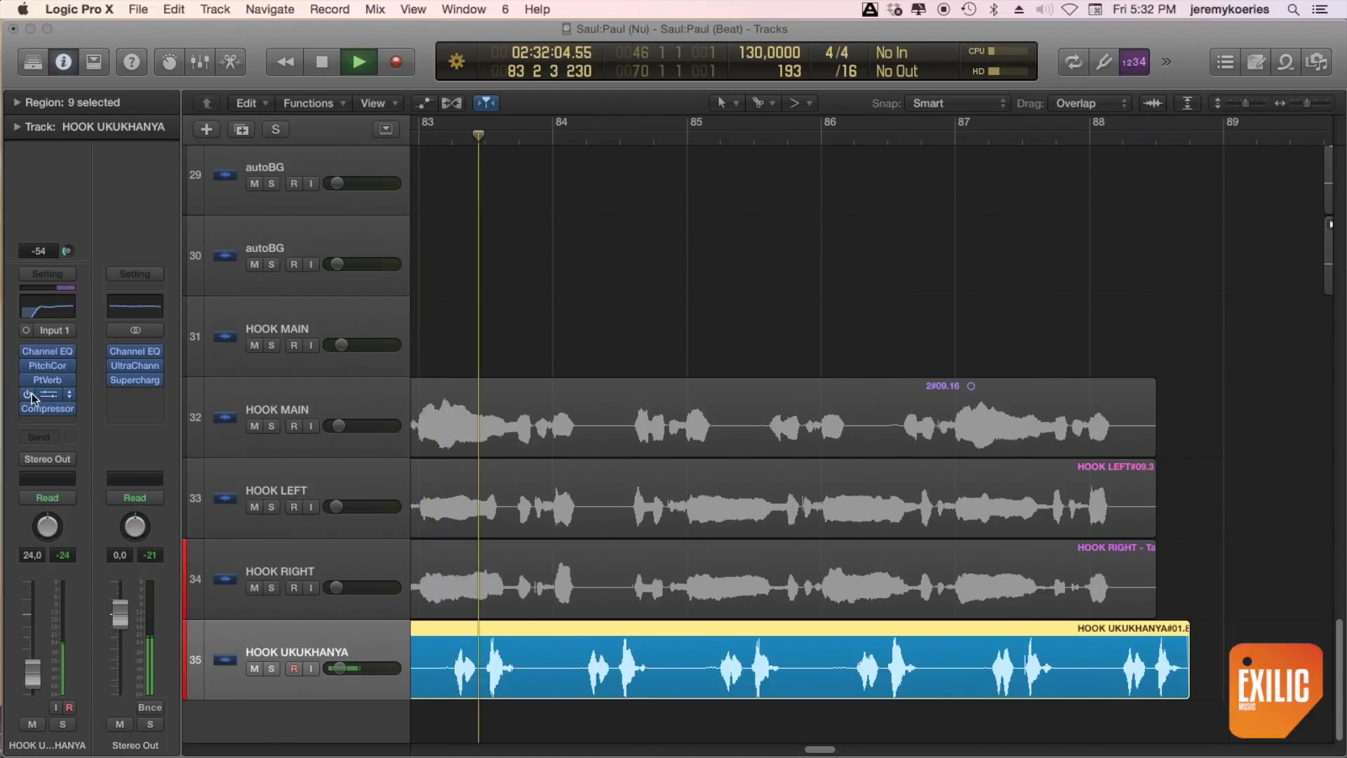
pyautogui.click(43, 394)
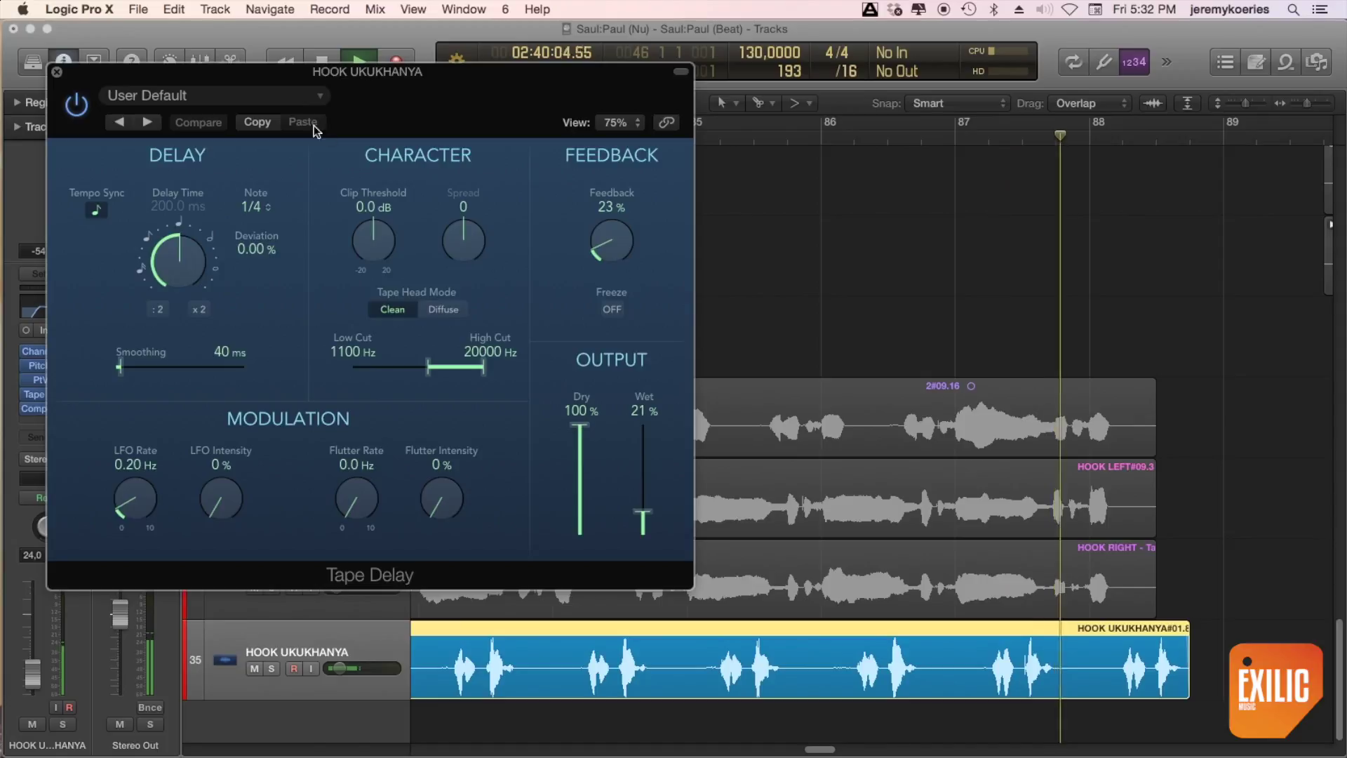
pyautogui.click(57, 72)
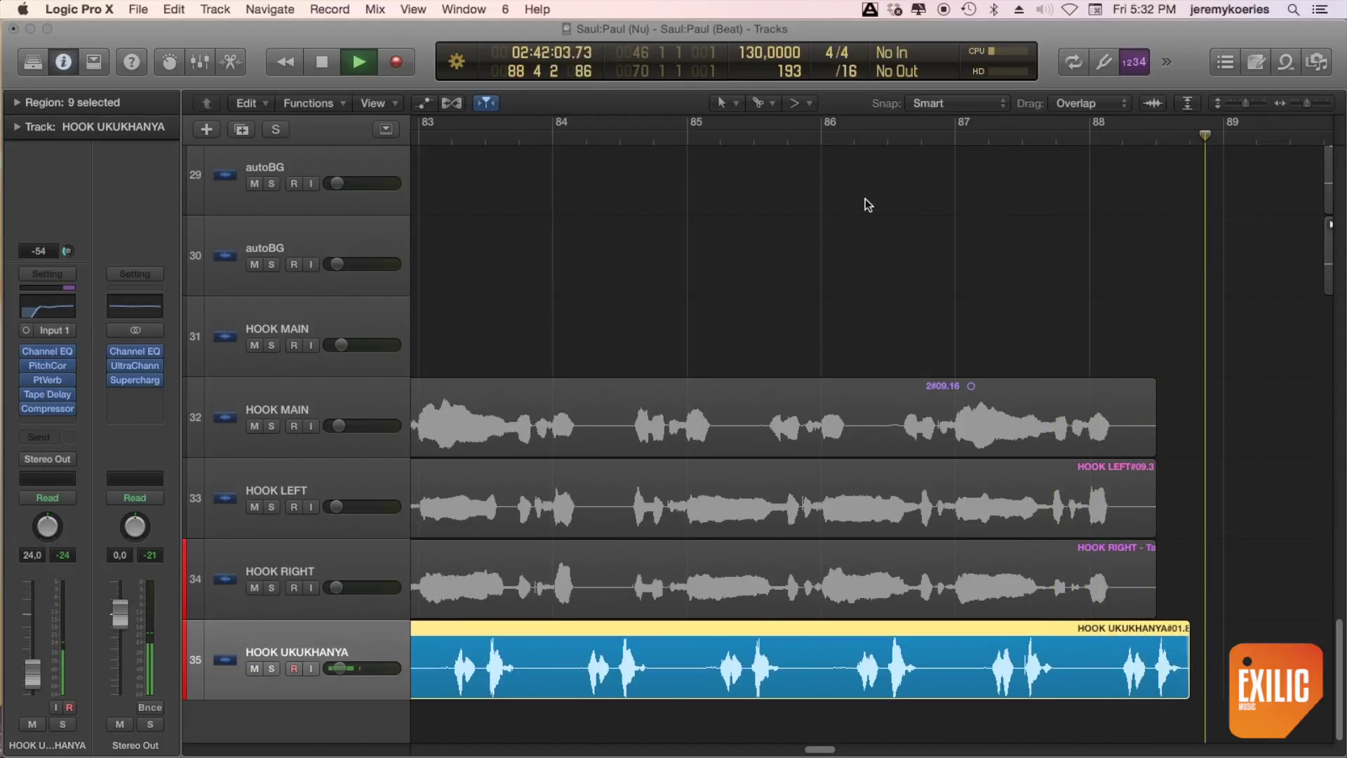
pyautogui.press('space')
# Play from bar 81 and select the HOOK RIGHT, HOOK LEFT and HOOK MAIN regions.
pyautogui.press('super+Left')
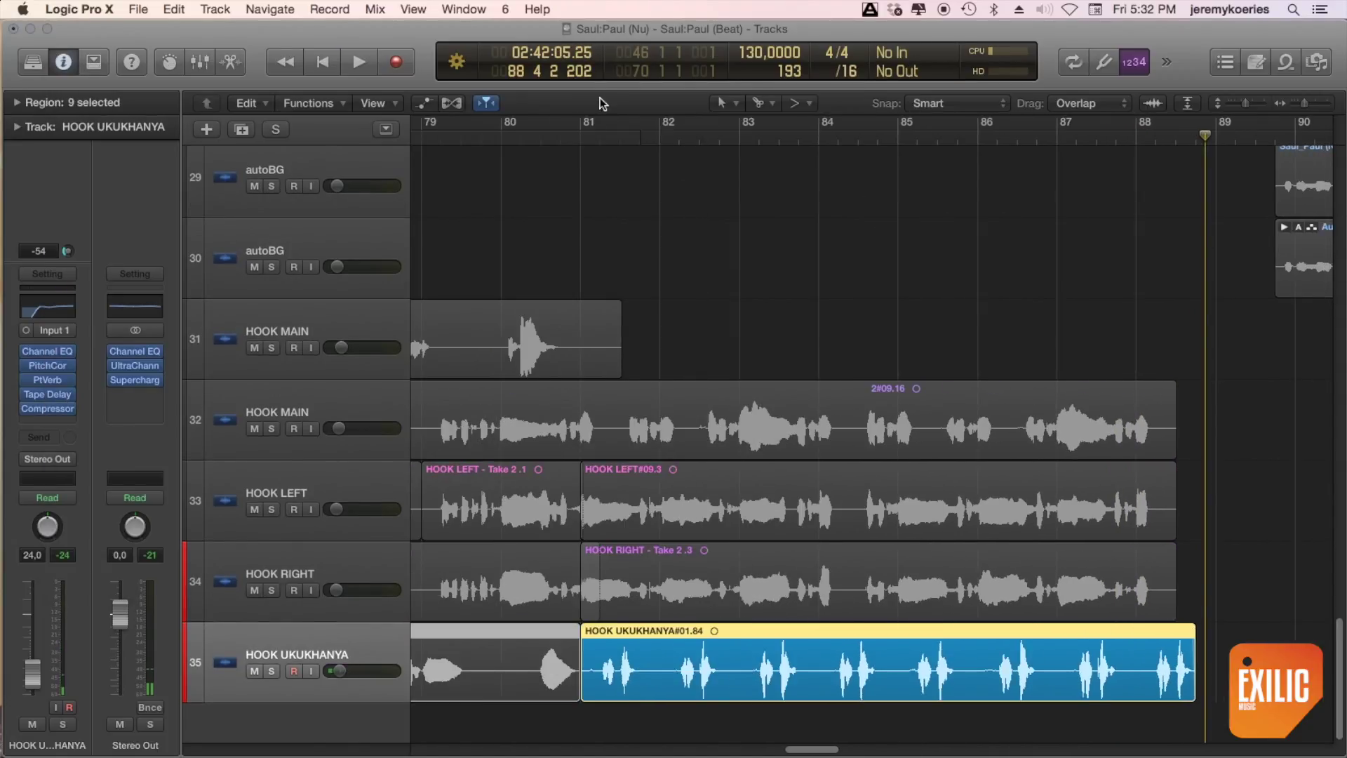
pyautogui.click(600, 139)
pyautogui.press('space')
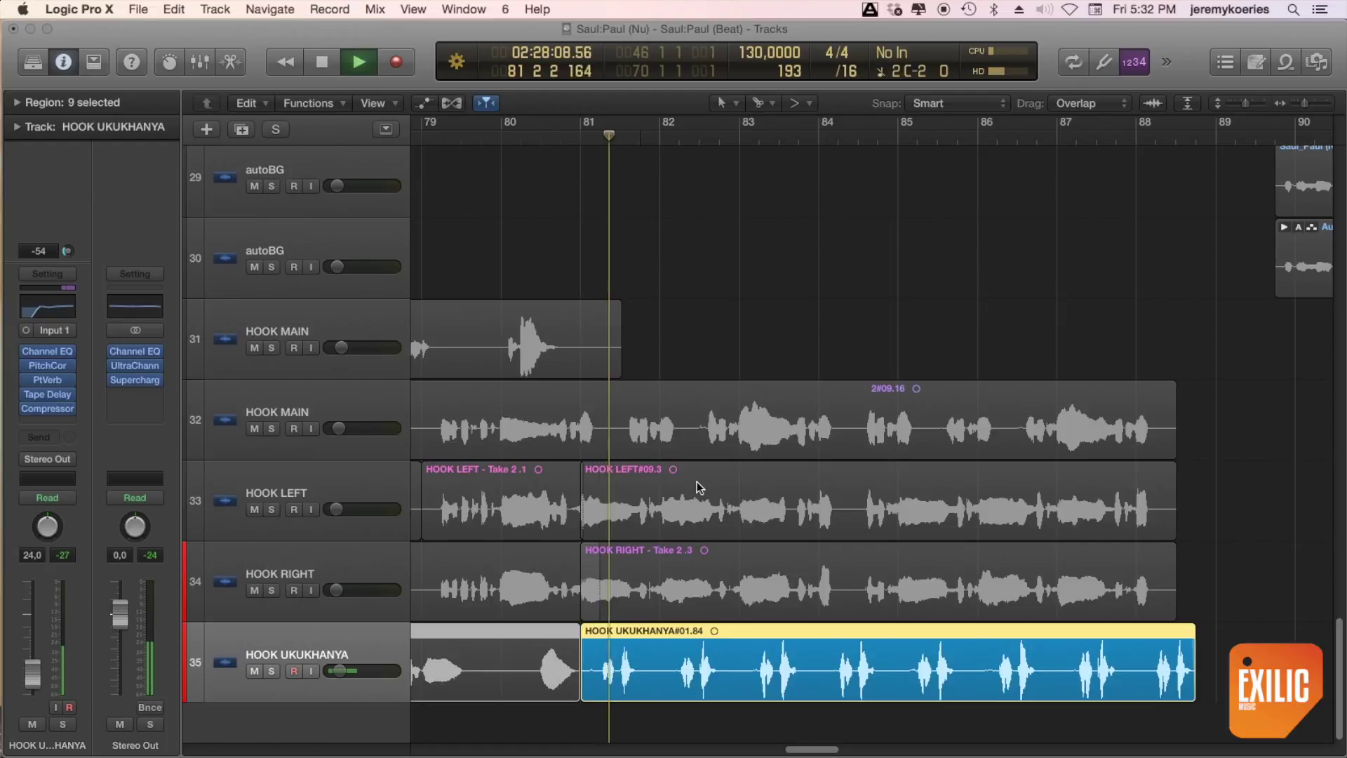
pyautogui.keyDown('shift'); pyautogui.click(702, 589); pyautogui.keyUp('shift')
pyautogui.keyDown('shift'); pyautogui.click(729, 509); pyautogui.keyUp('shift')
pyautogui.keyDown('shift'); pyautogui.click(761, 430); pyautogui.keyUp('shift')
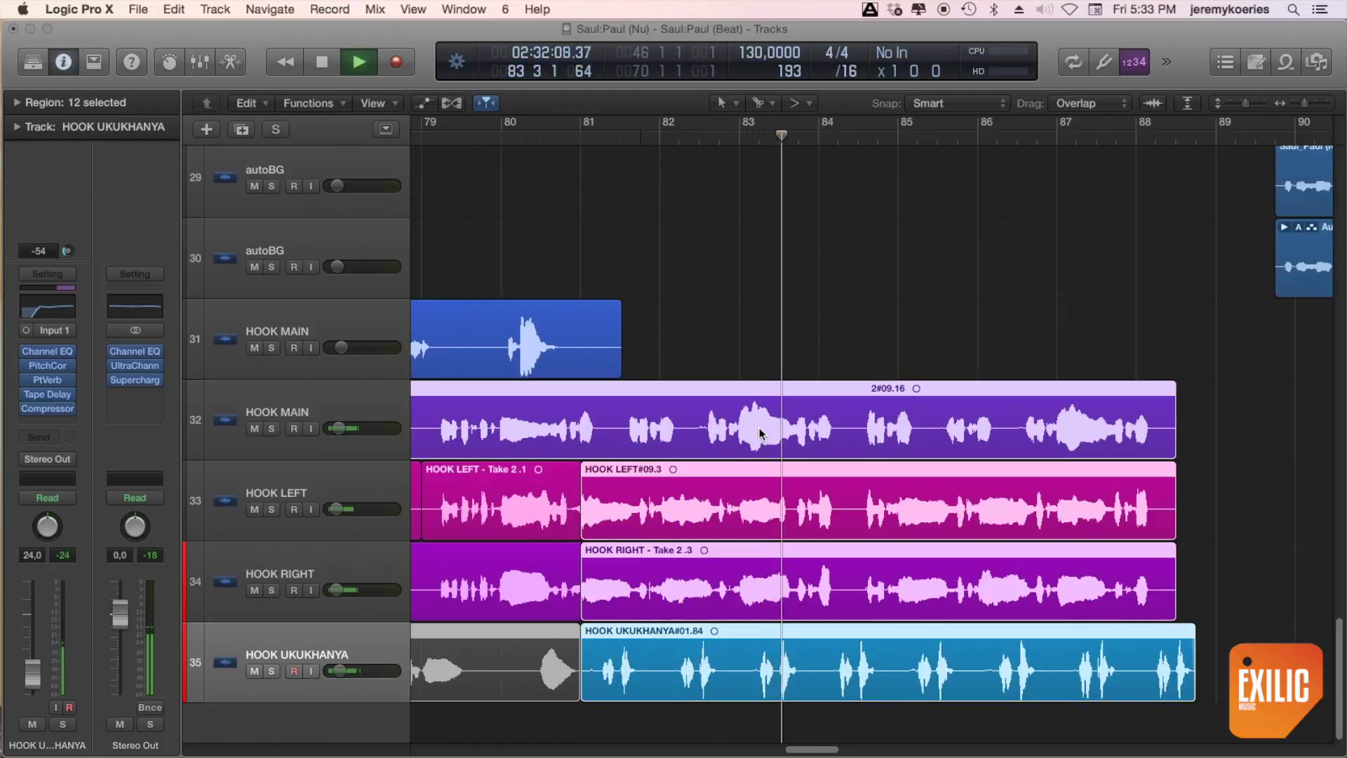
# Unsolo the hook regions, shrink and zoom out, and play the bar 91–105 cycle.
pyautogui.press('super+Left')
pyautogui.press('super+Up')
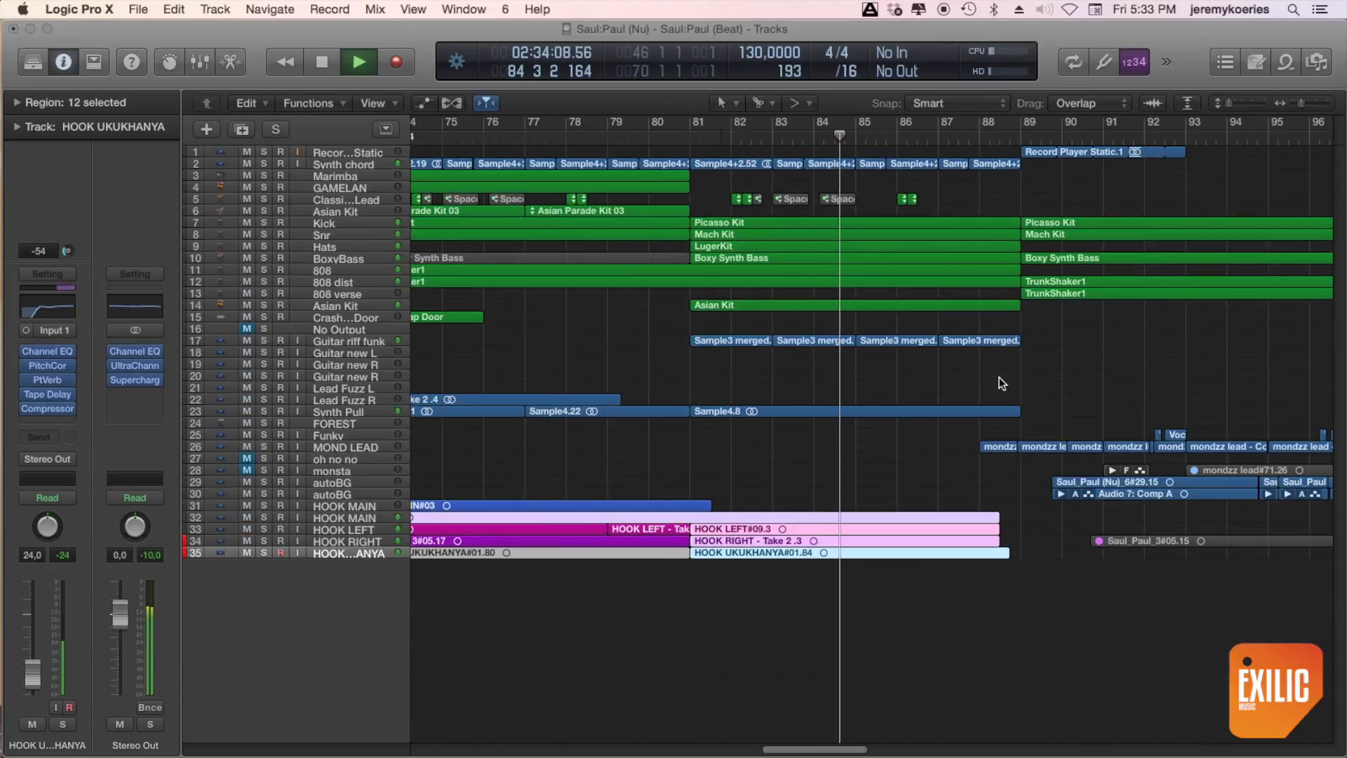
pyautogui.press('super+Left')
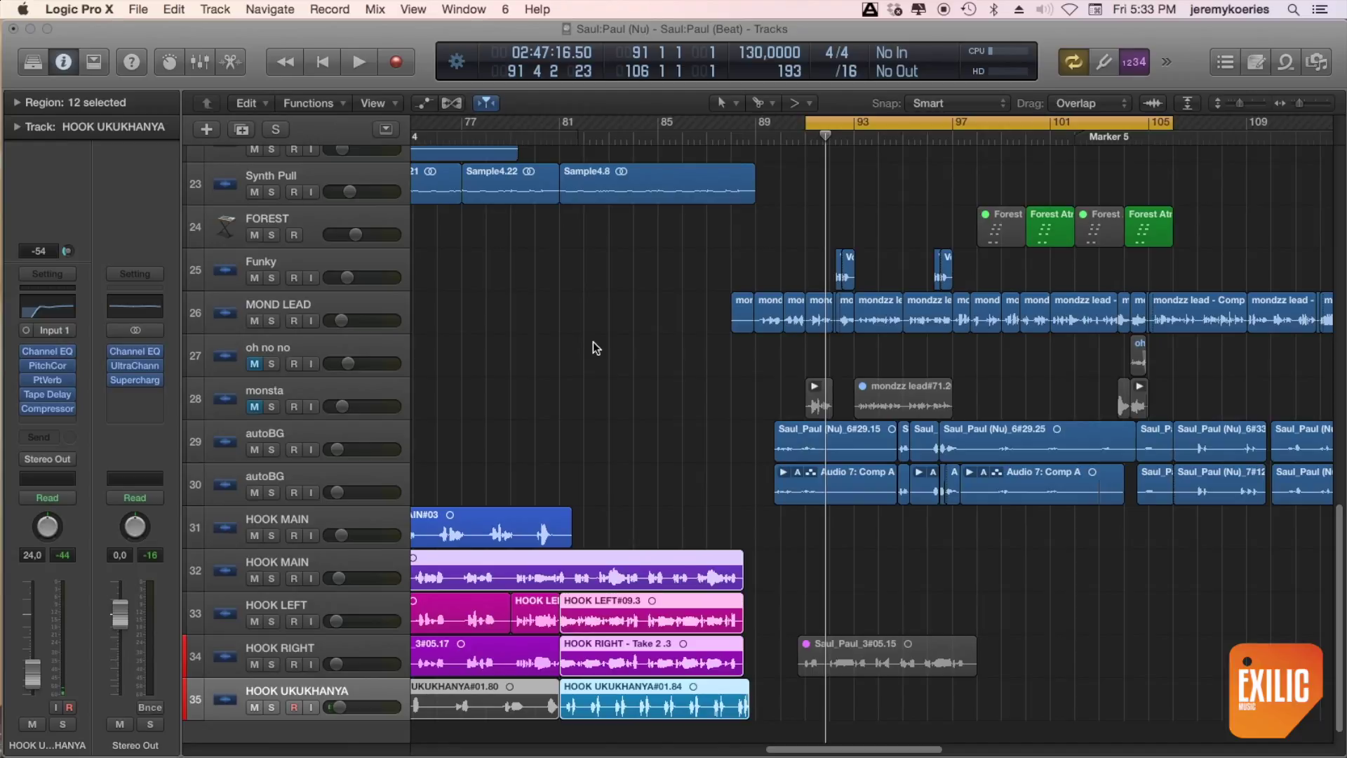
pyautogui.press('space')
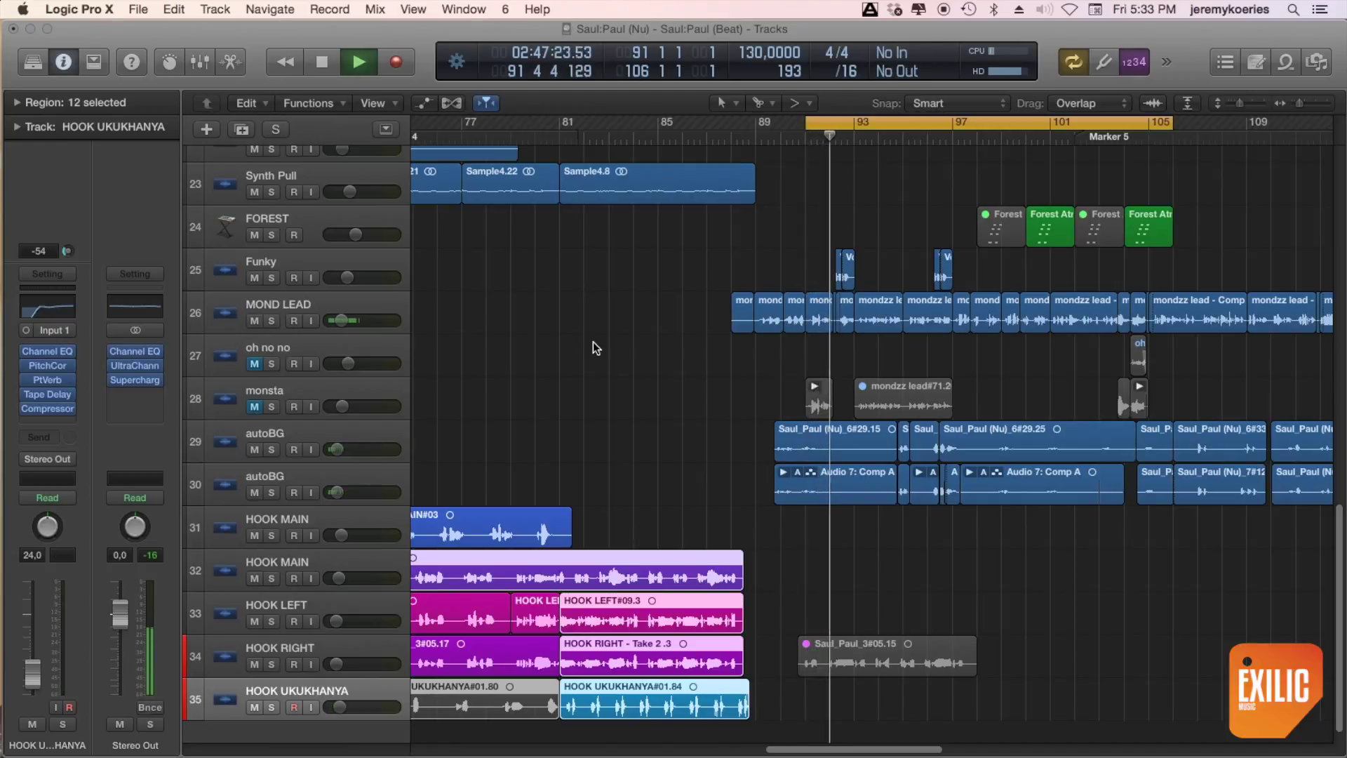
# Unmute the monsta vocal, audition it, zoom to bars 86–101 and select mondzz lead#71.26.
pyautogui.press('space')
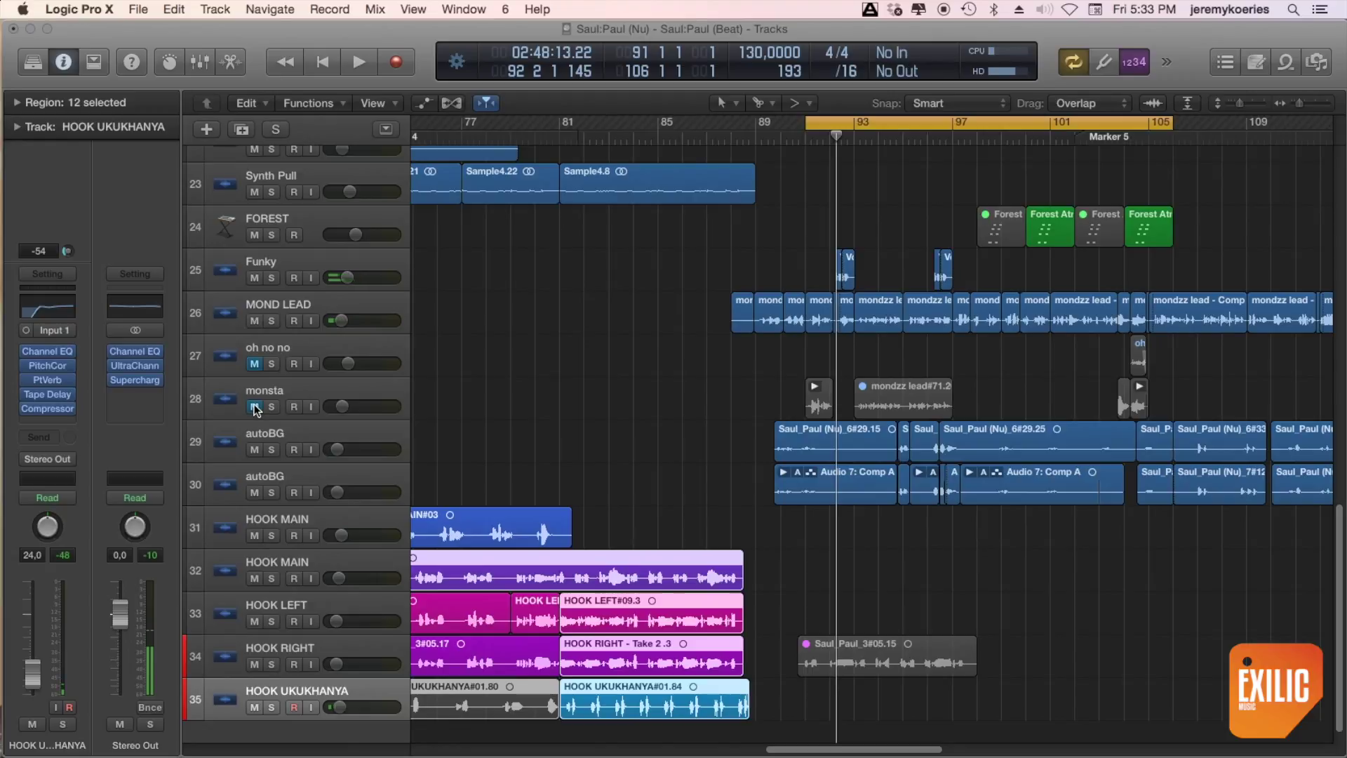
pyautogui.click(255, 407)
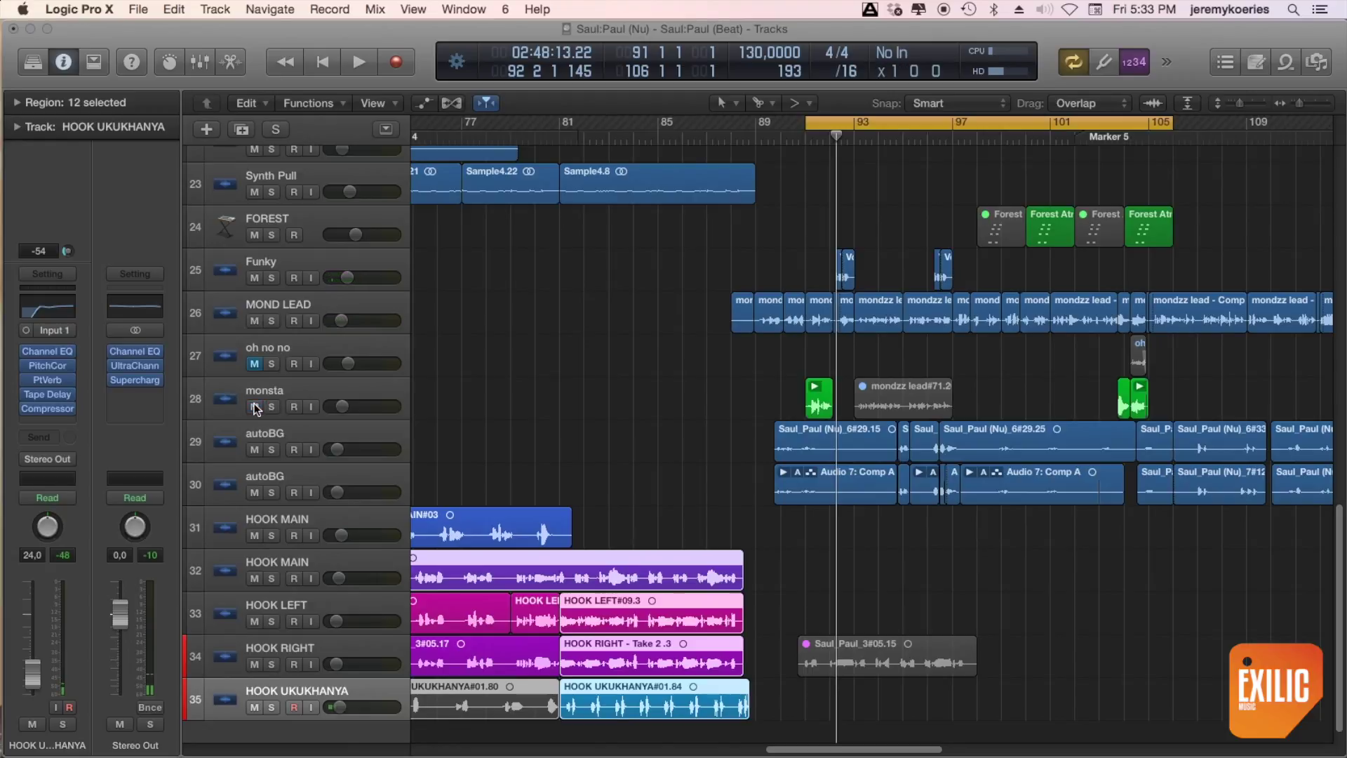
pyautogui.press('space')
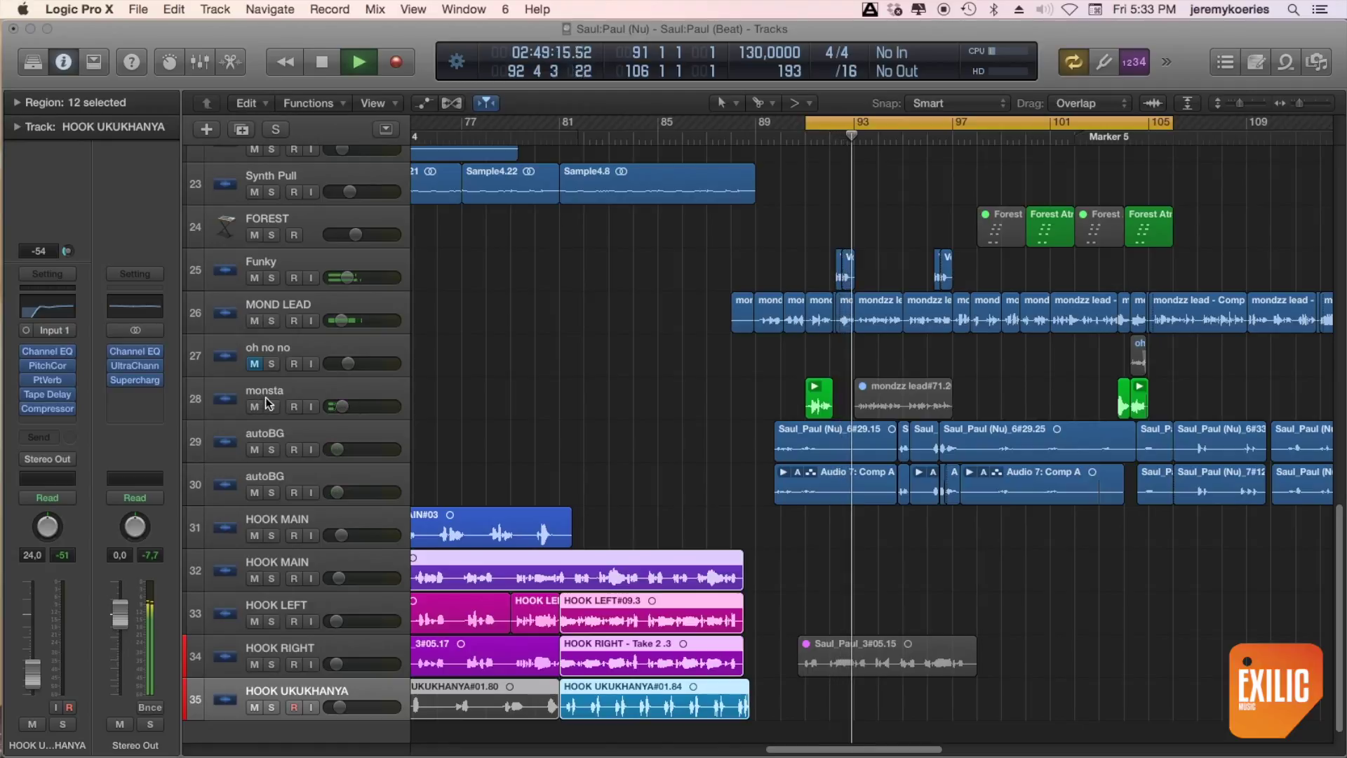
pyautogui.press('space')
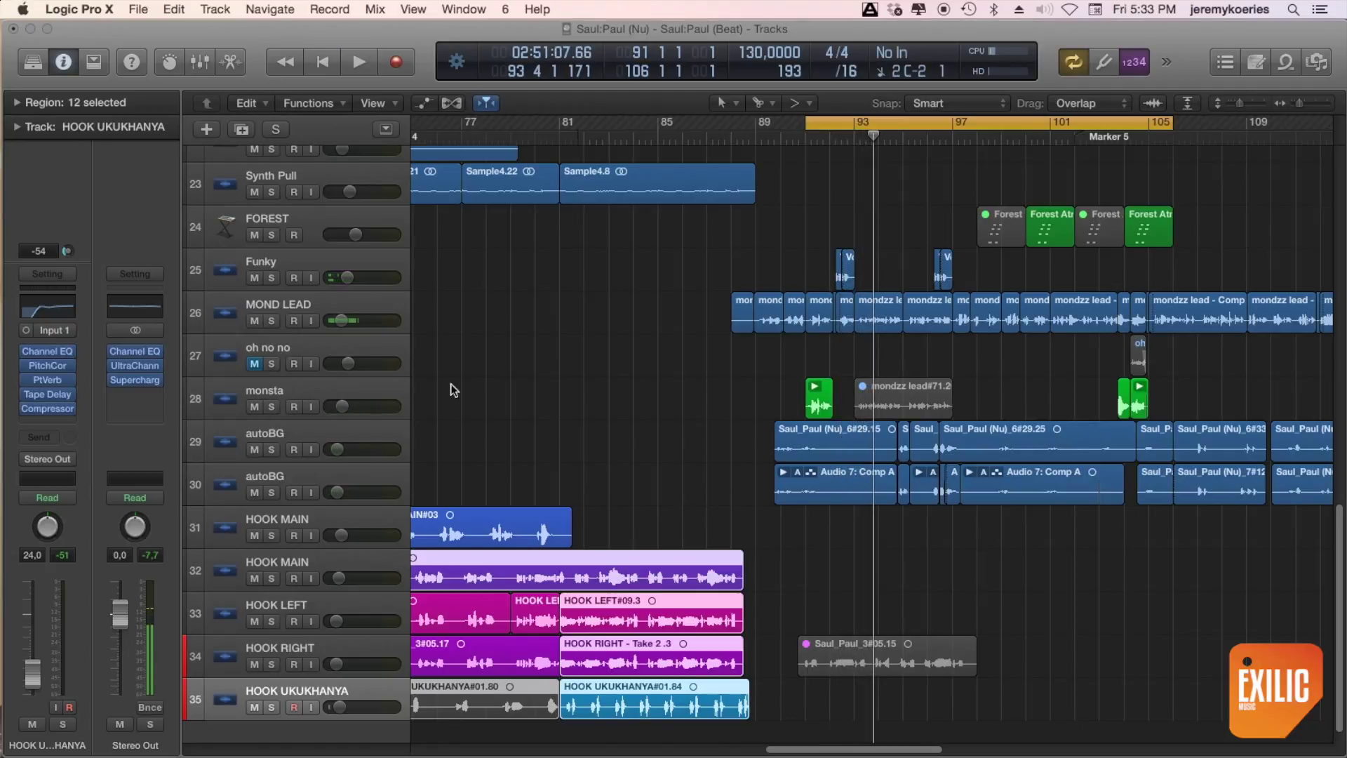
pyautogui.press('super+Right')
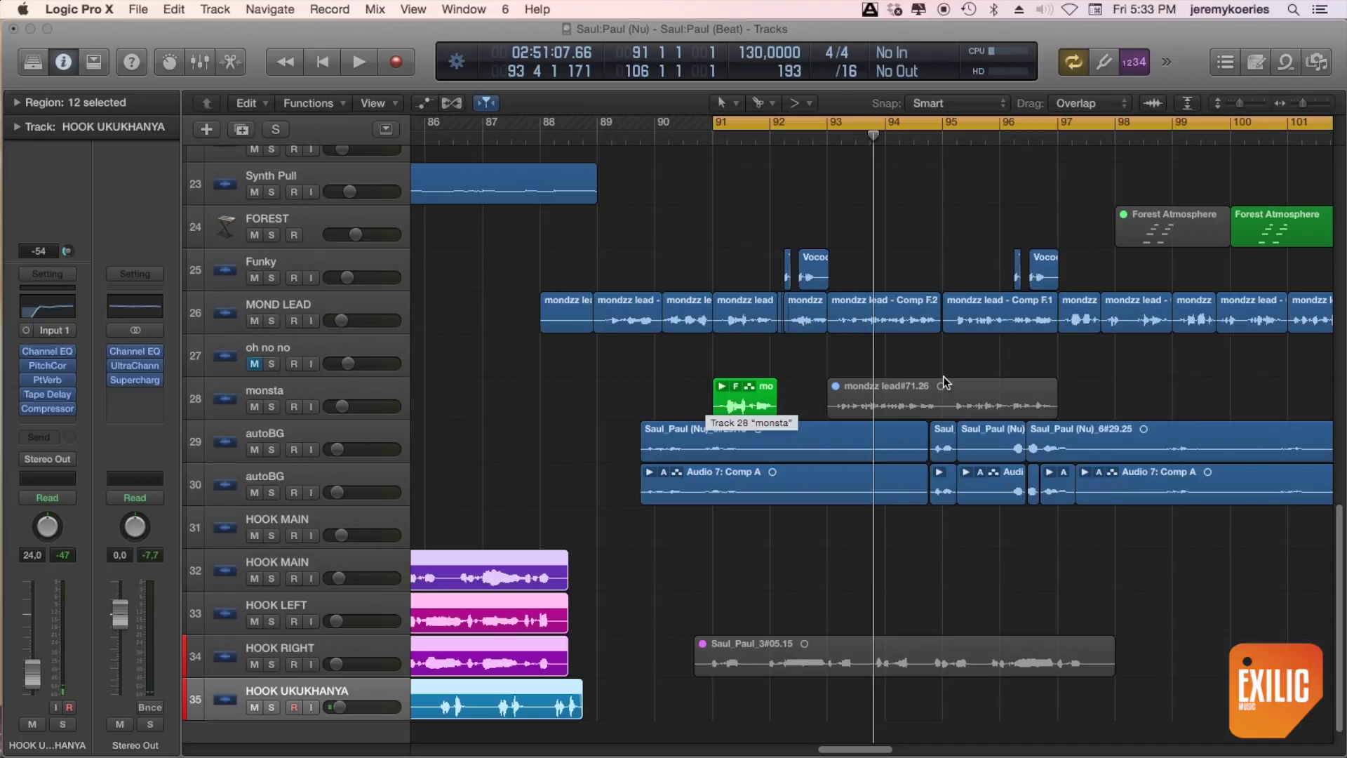
pyautogui.click(919, 406)
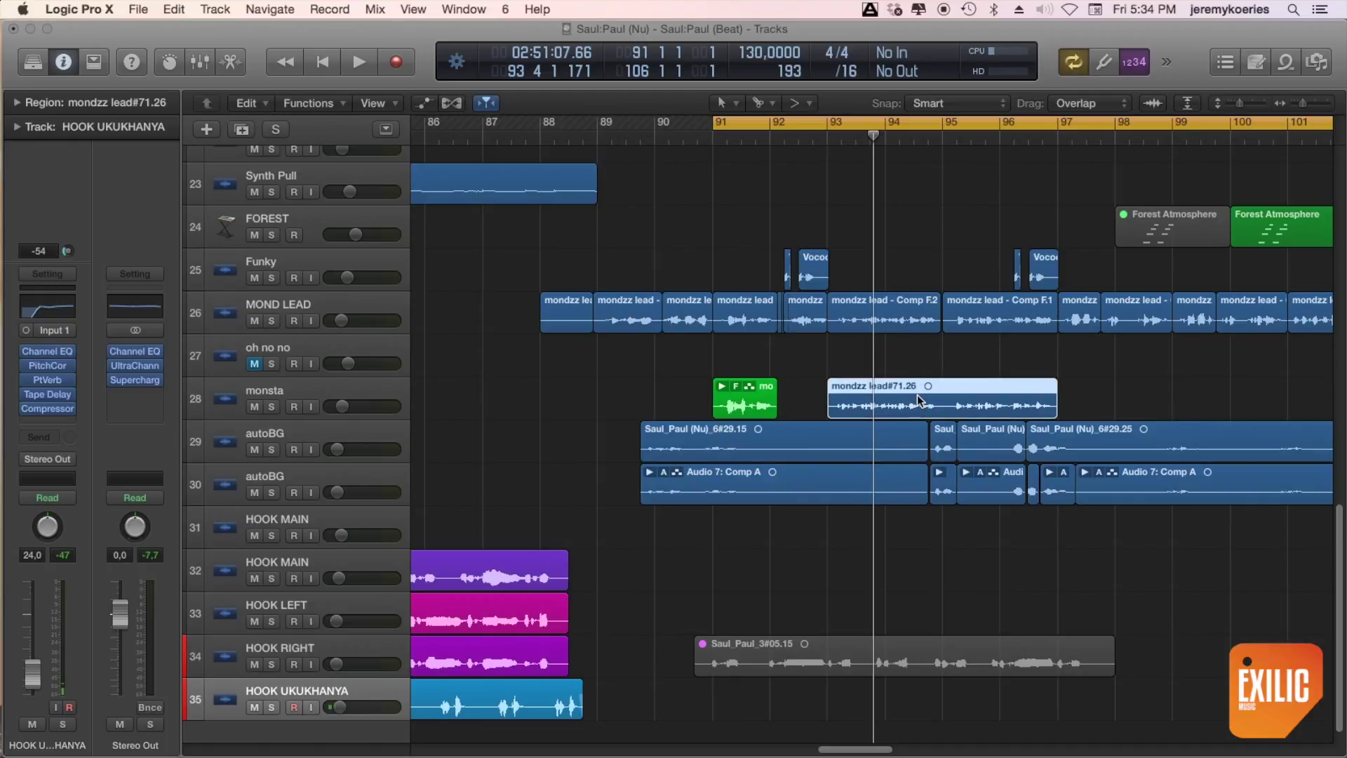
# Turn off cycle playback and play from bar 93.
pyautogui.click(866, 124)
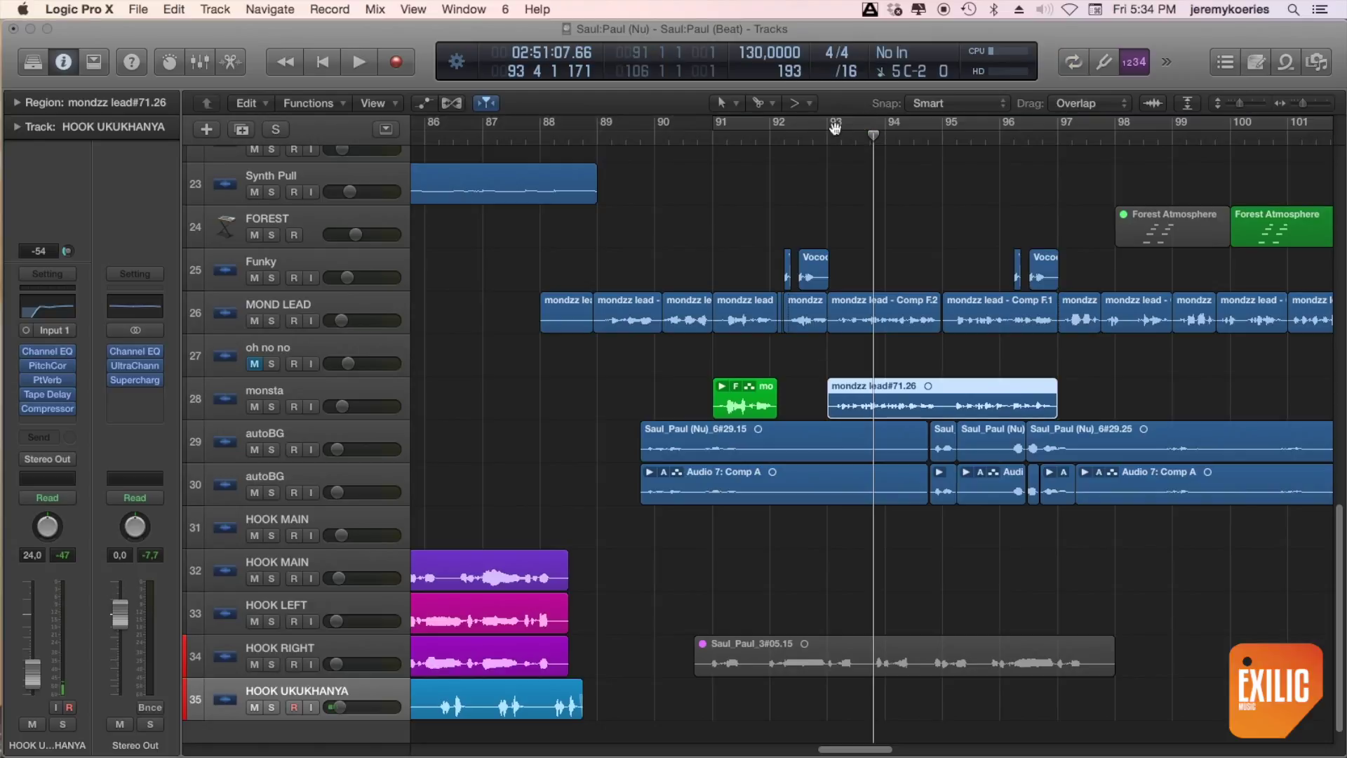
pyautogui.click(827, 136)
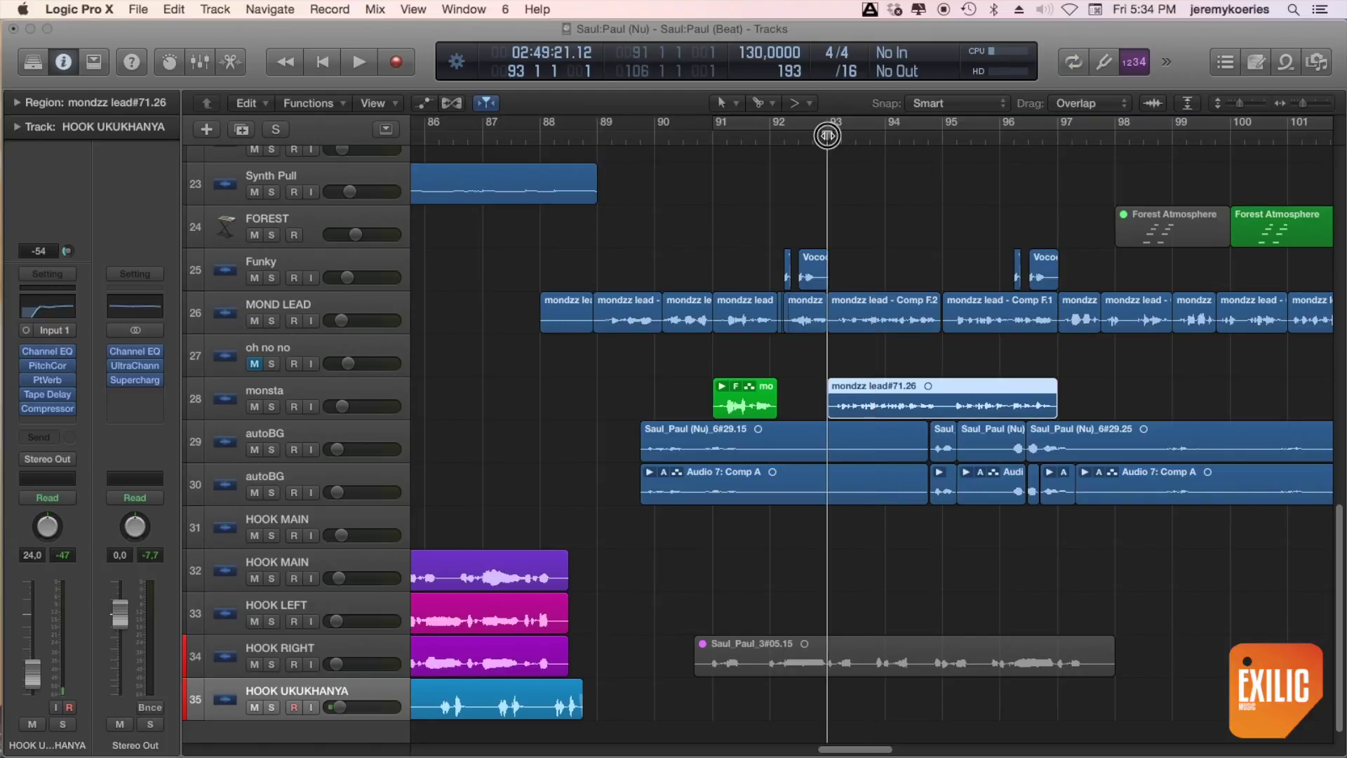
pyautogui.press('space')
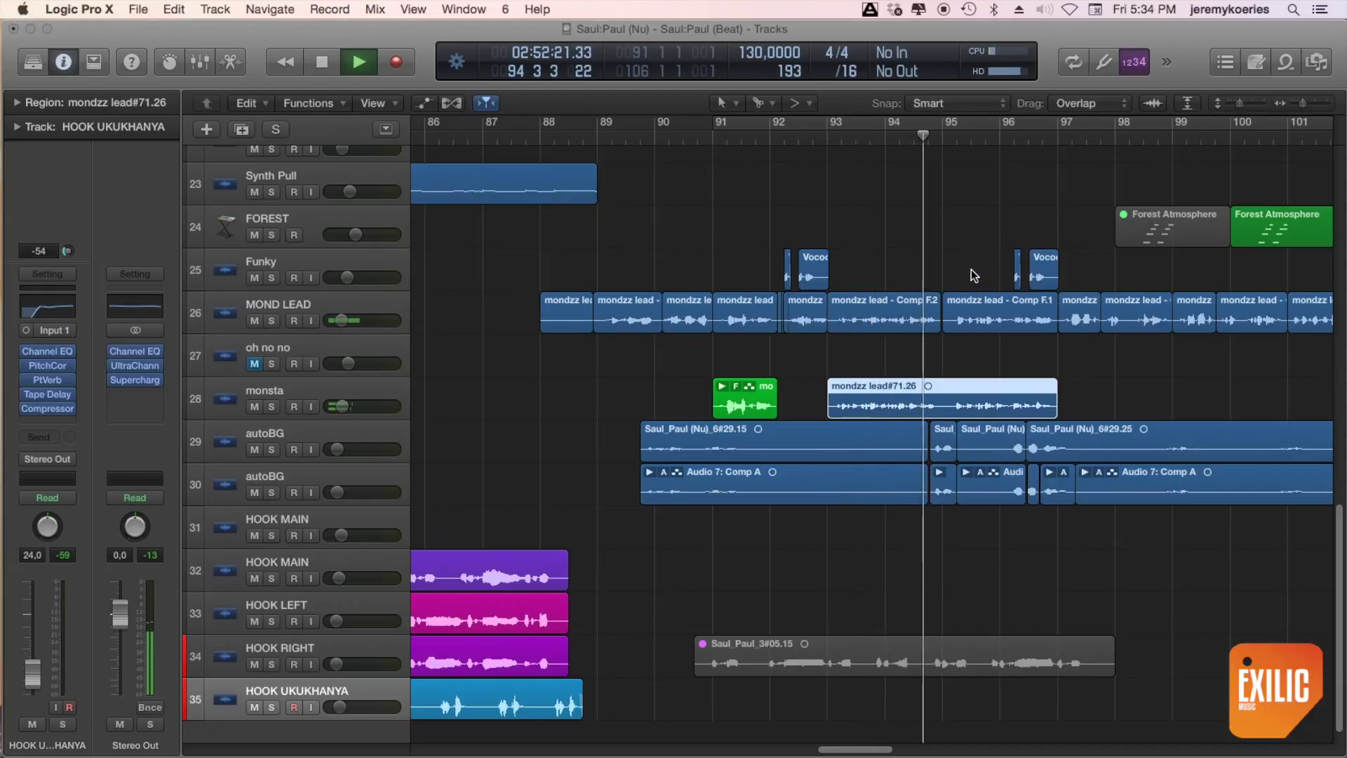
pyautogui.press('space')
# Solo the two Comp lead regions and mondzz lead#71.26 and audition them from bar 93.
pyautogui.moveTo(976, 270); pyautogui.dragTo(886, 394)
pyautogui.hotkey('ctrl', 's')
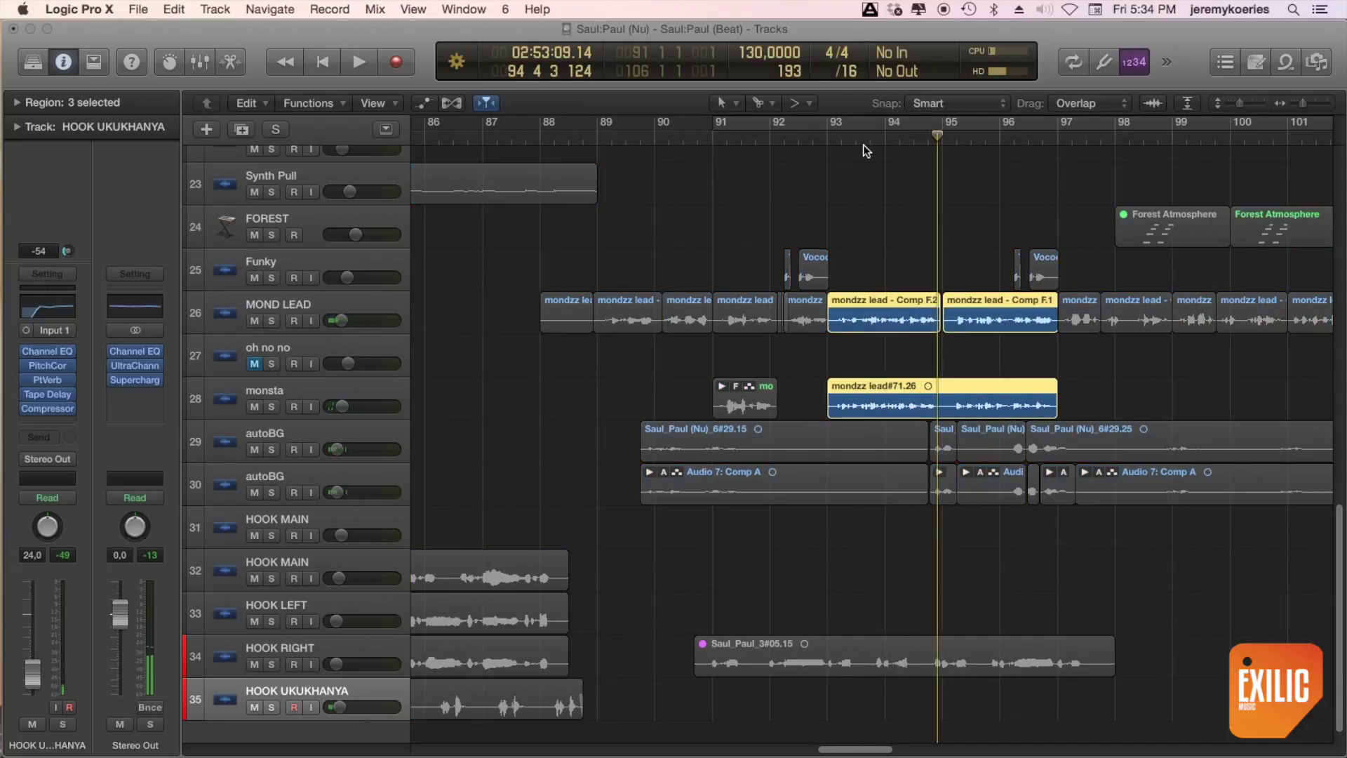
pyautogui.press('space')
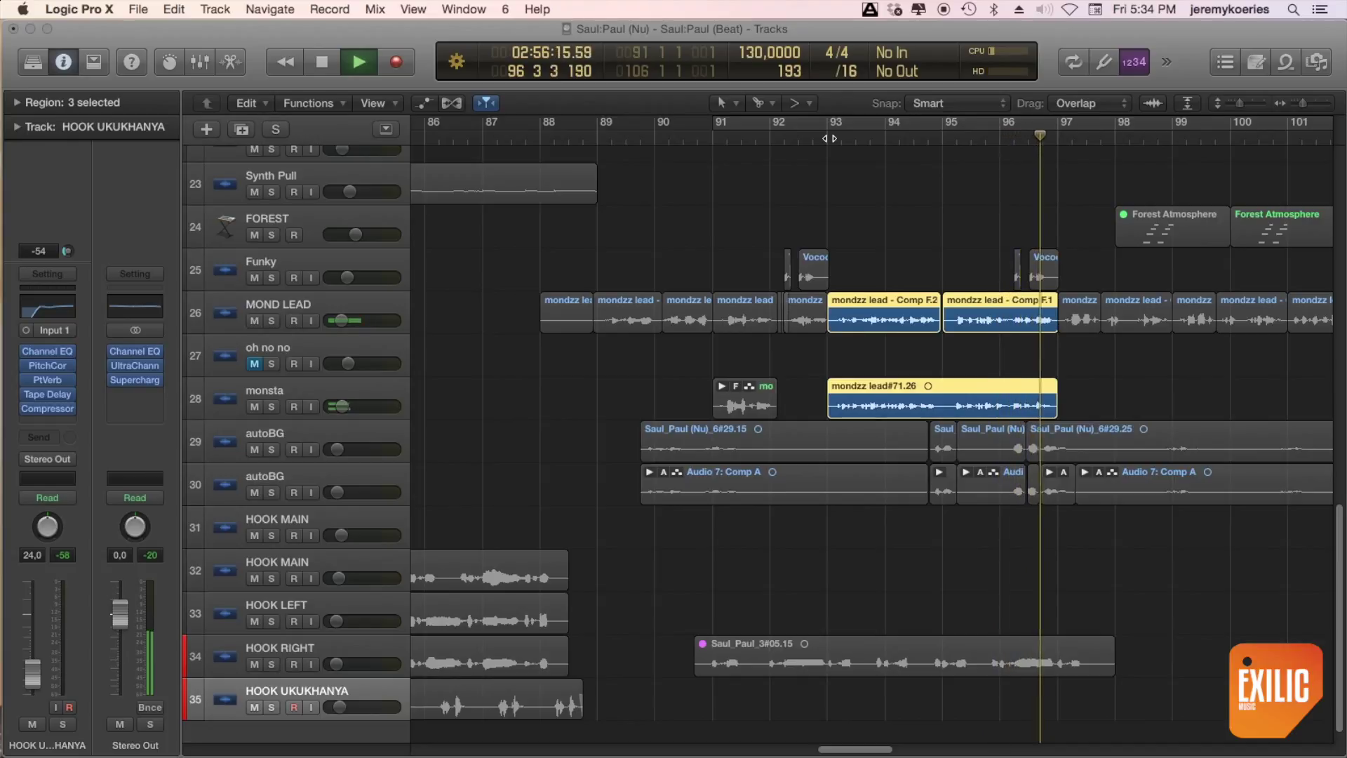
pyautogui.press('space')
# Mute mondzz lead#71.26, play from around bar 90, then select the MOND LEAD mondzz lead region.
pyautogui.click(1139, 398)
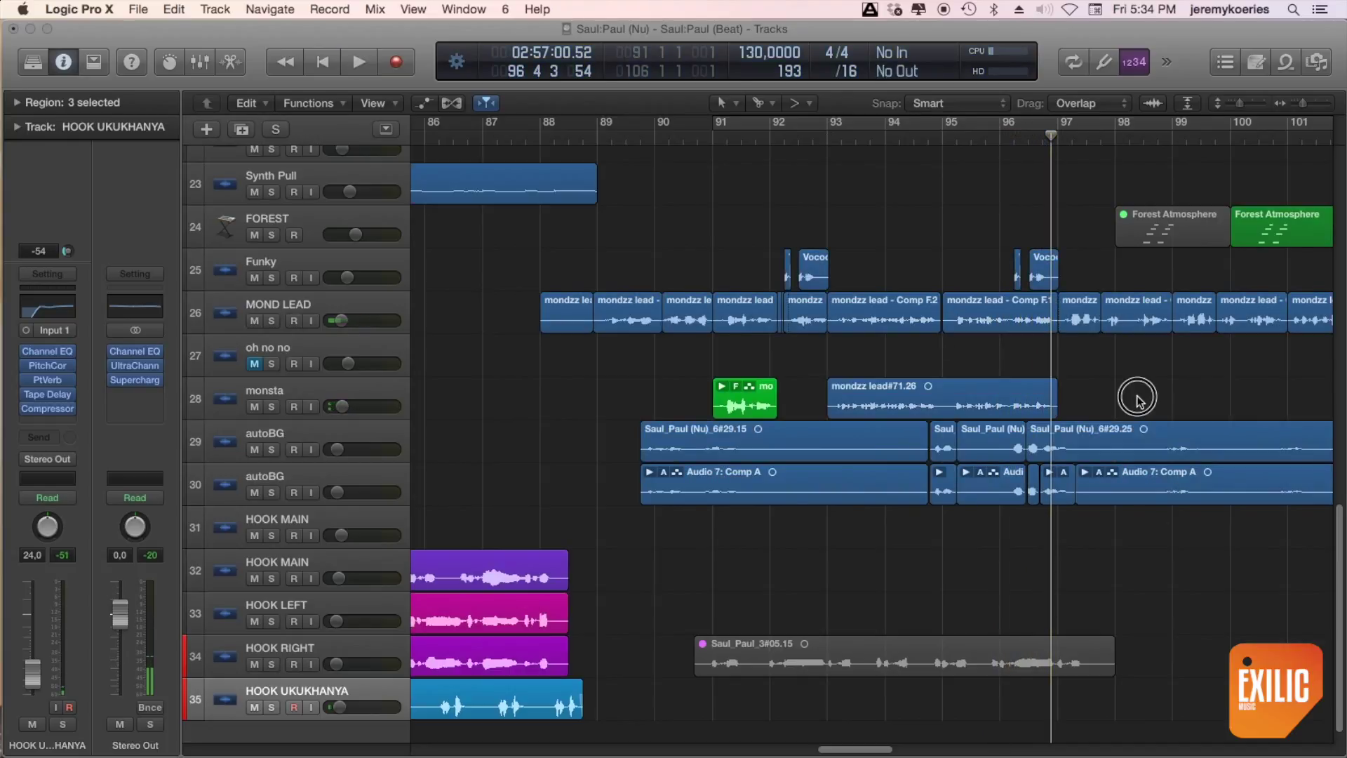
pyautogui.click(945, 412)
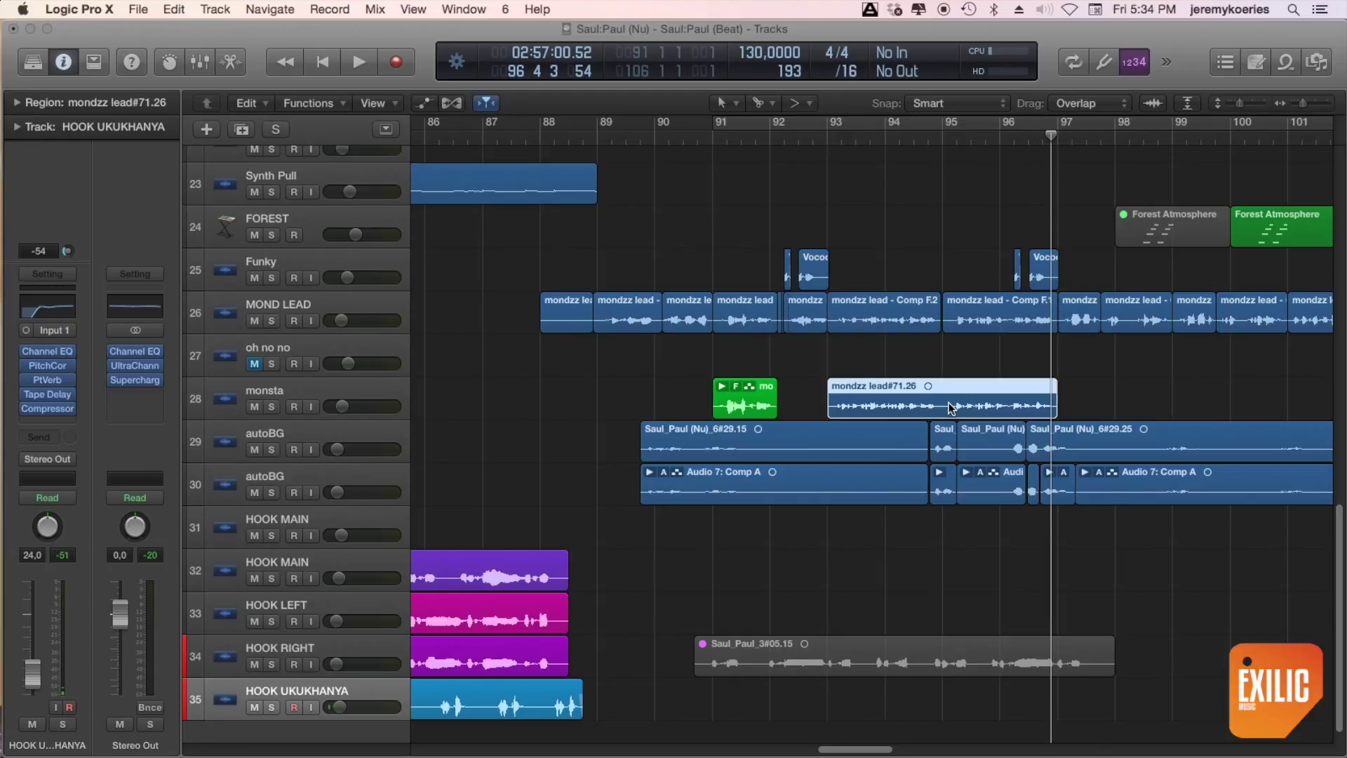
pyautogui.hotkey('ctrl', 'm')
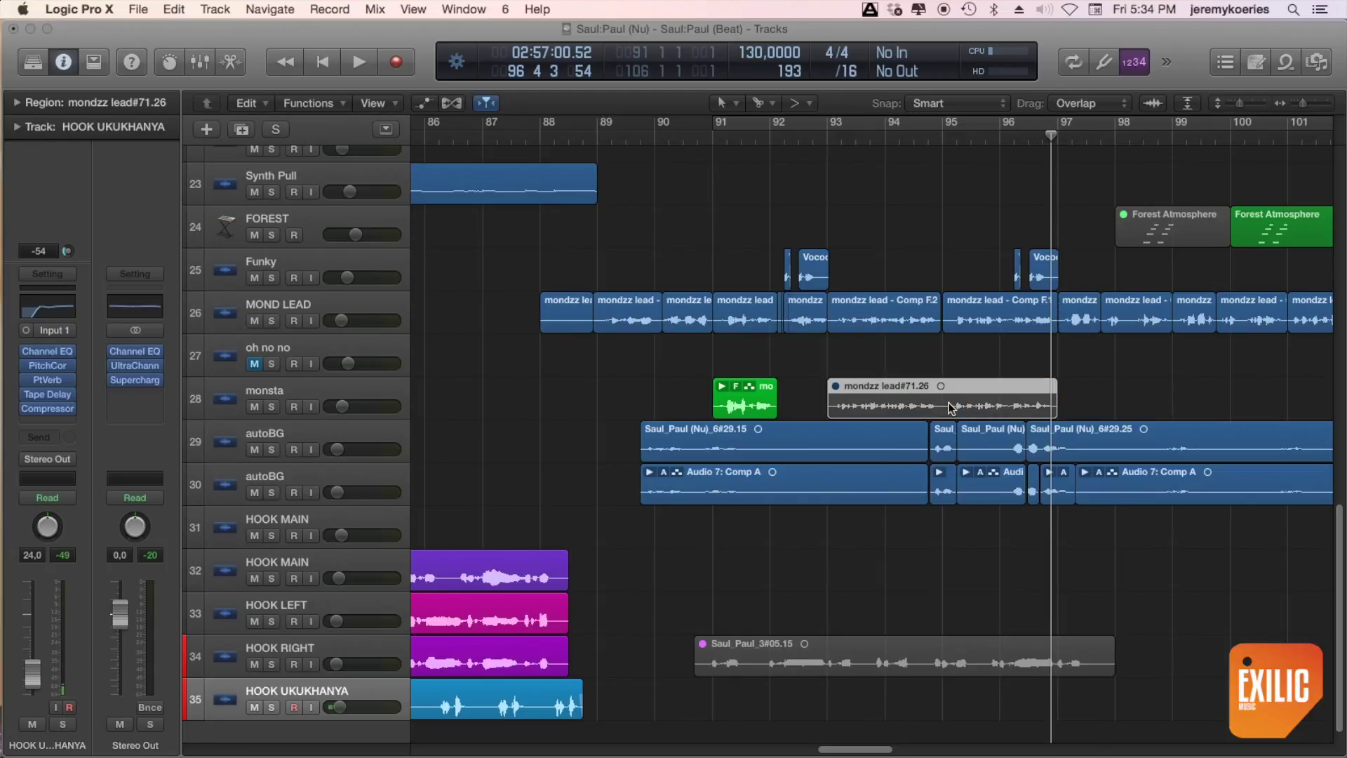
pyautogui.click(683, 135)
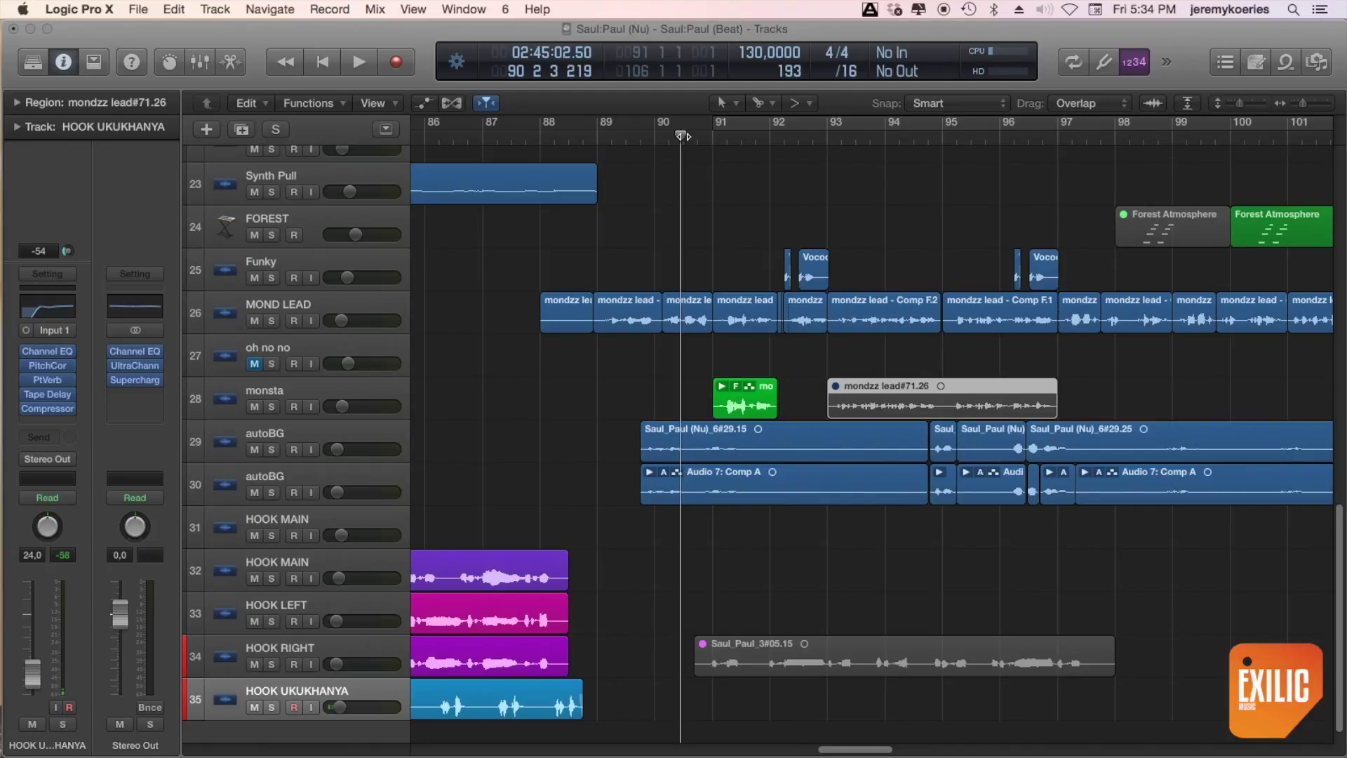
pyautogui.press('space')
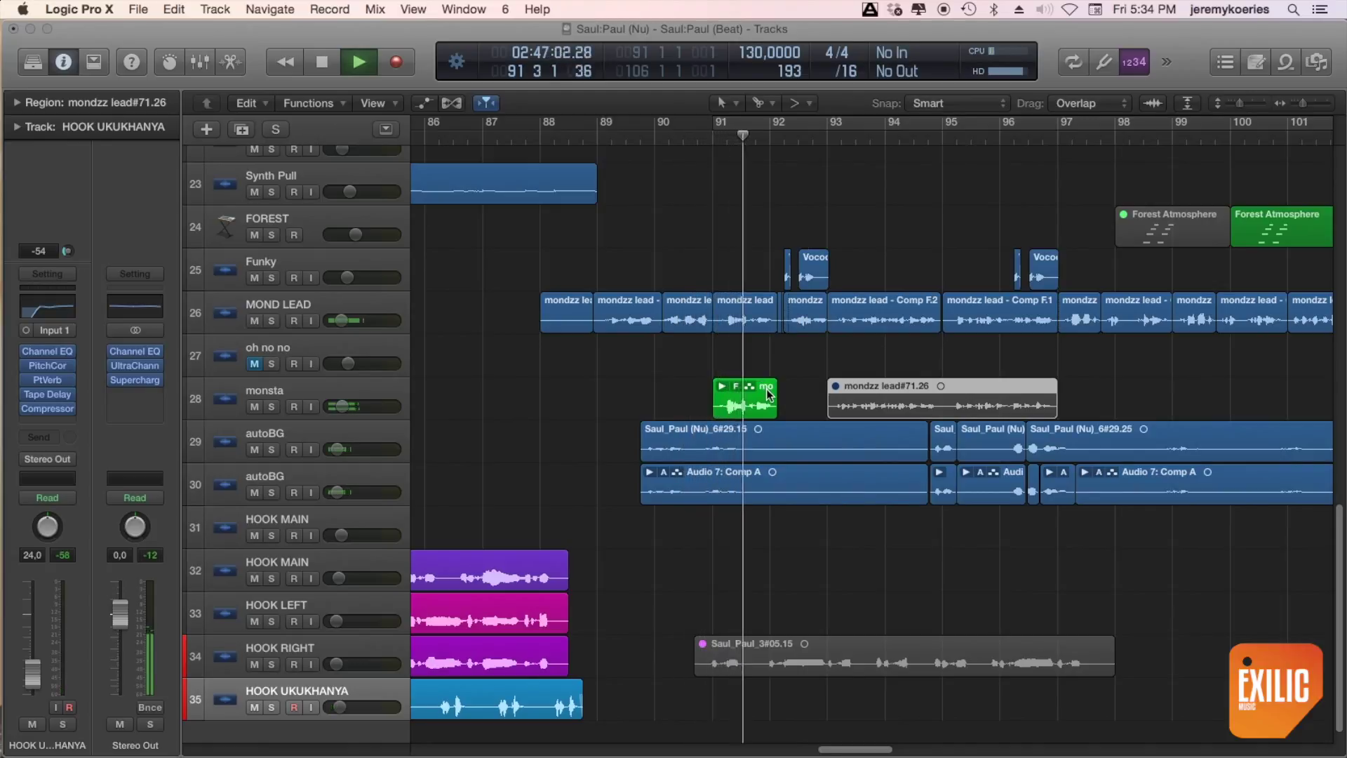
pyautogui.press('space')
pyautogui.click(751, 310)
# Solo the mondzz lead and green monsta regions and audition them from bar 91 with taller tracks.
pyautogui.hotkey('ctrl', 's')
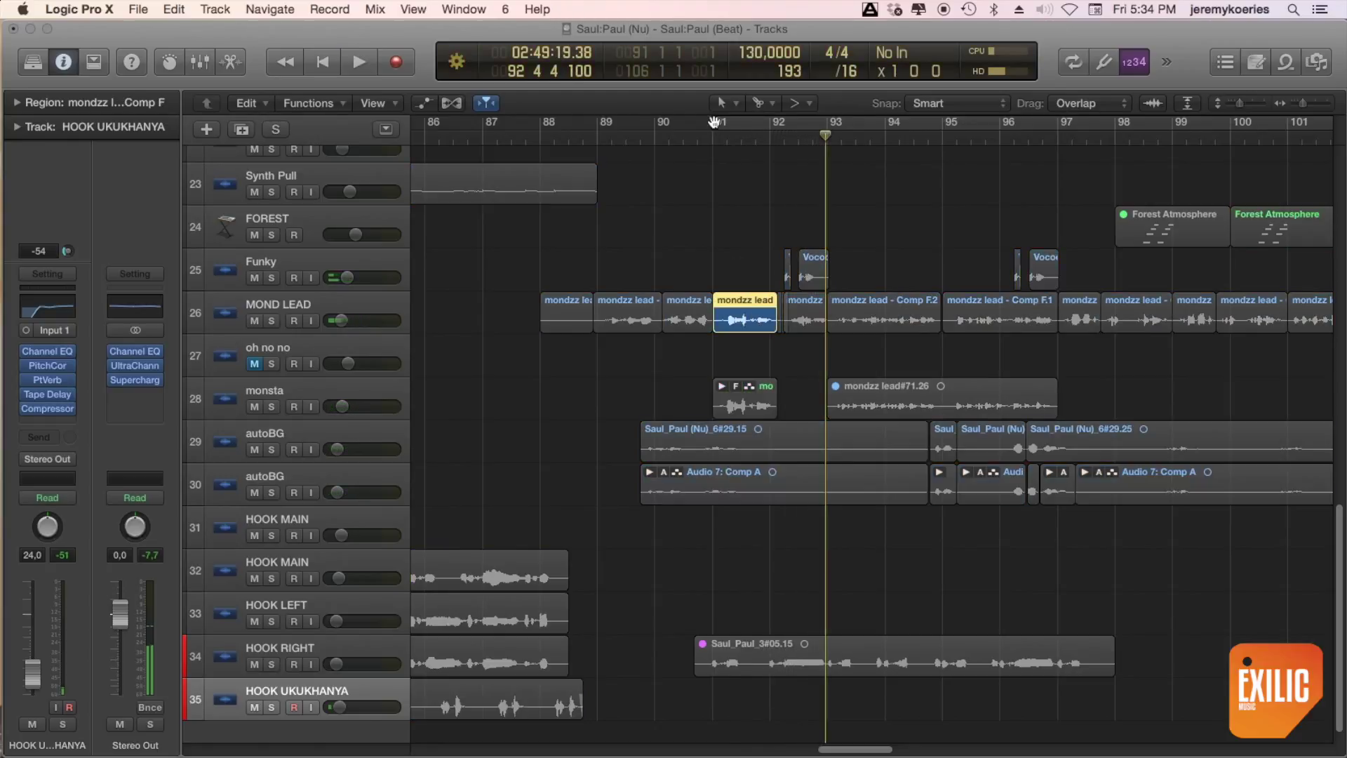
pyautogui.hotkey('shift', 'space')
pyautogui.press('super+Down')
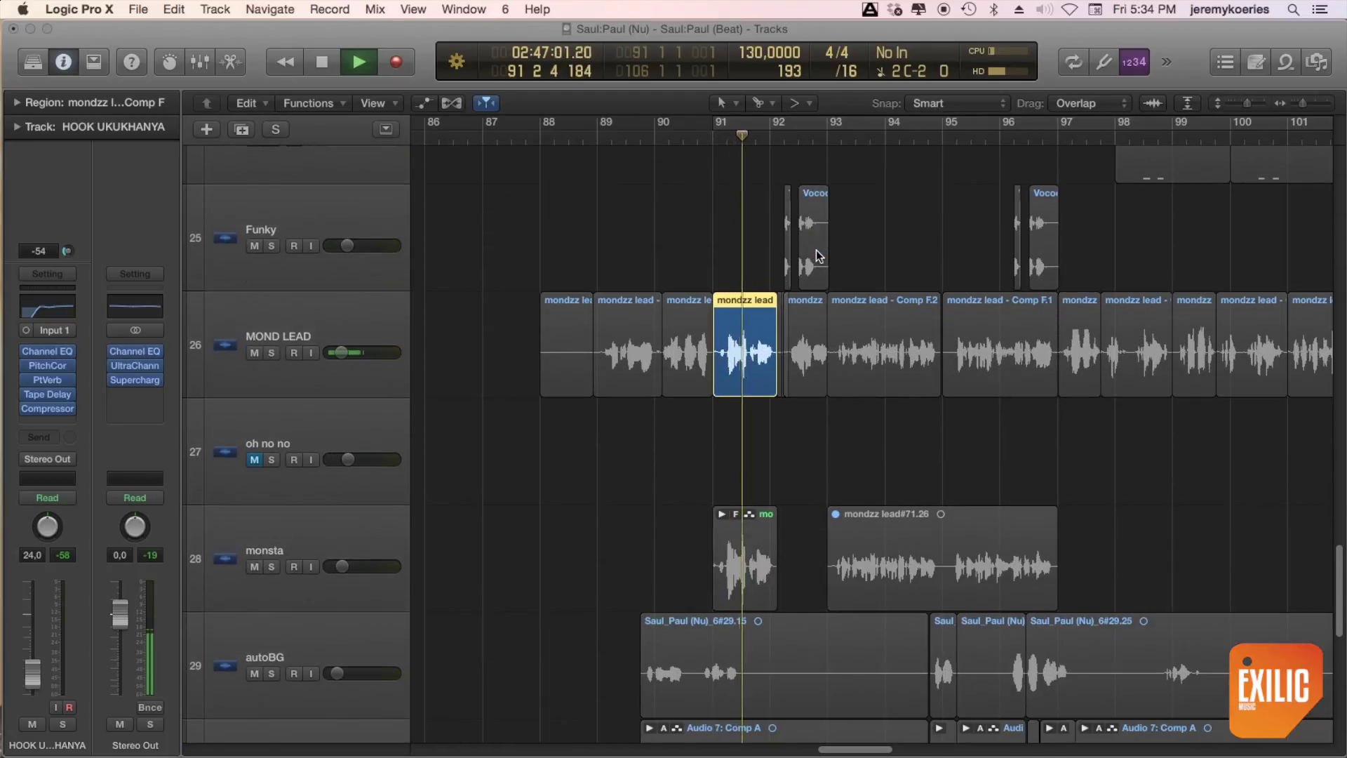
pyautogui.press('space')
pyautogui.click(756, 565)
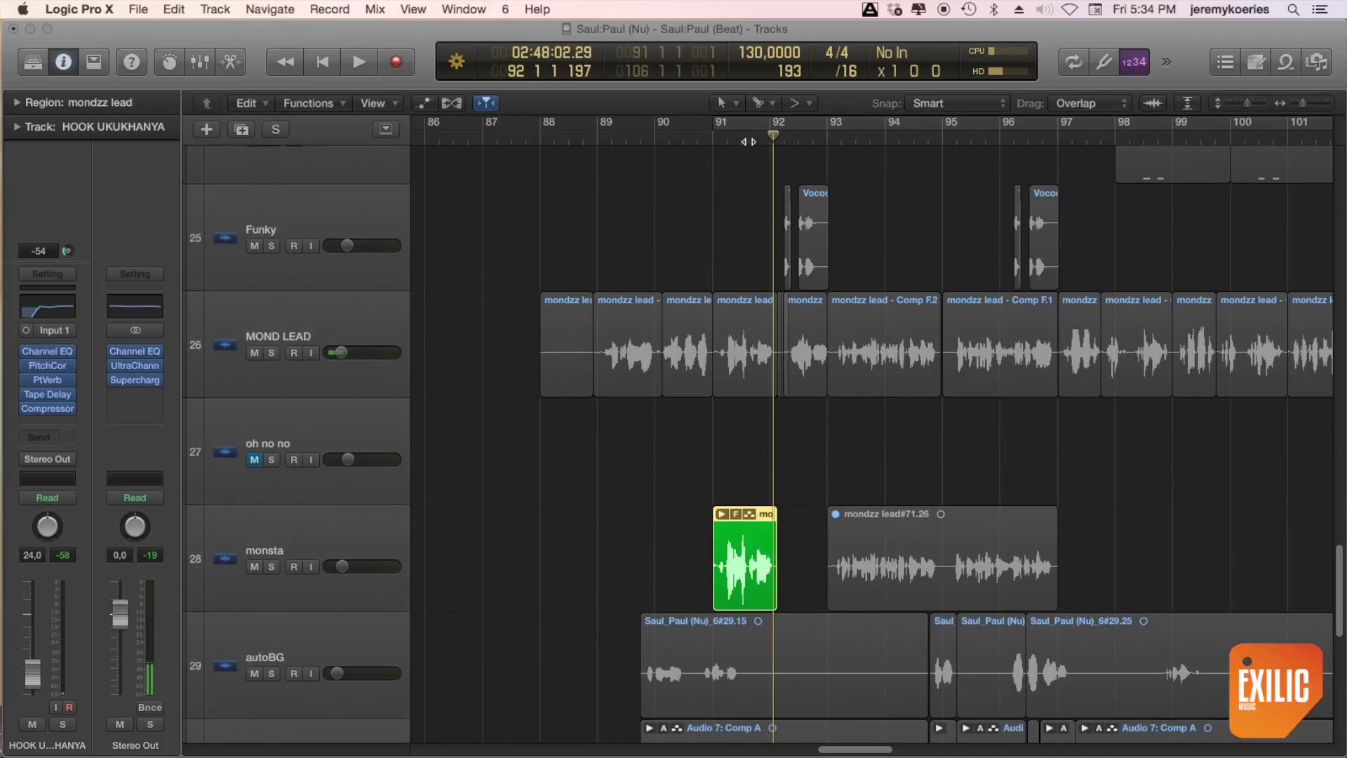
pyautogui.click(717, 130)
pyautogui.press('space')
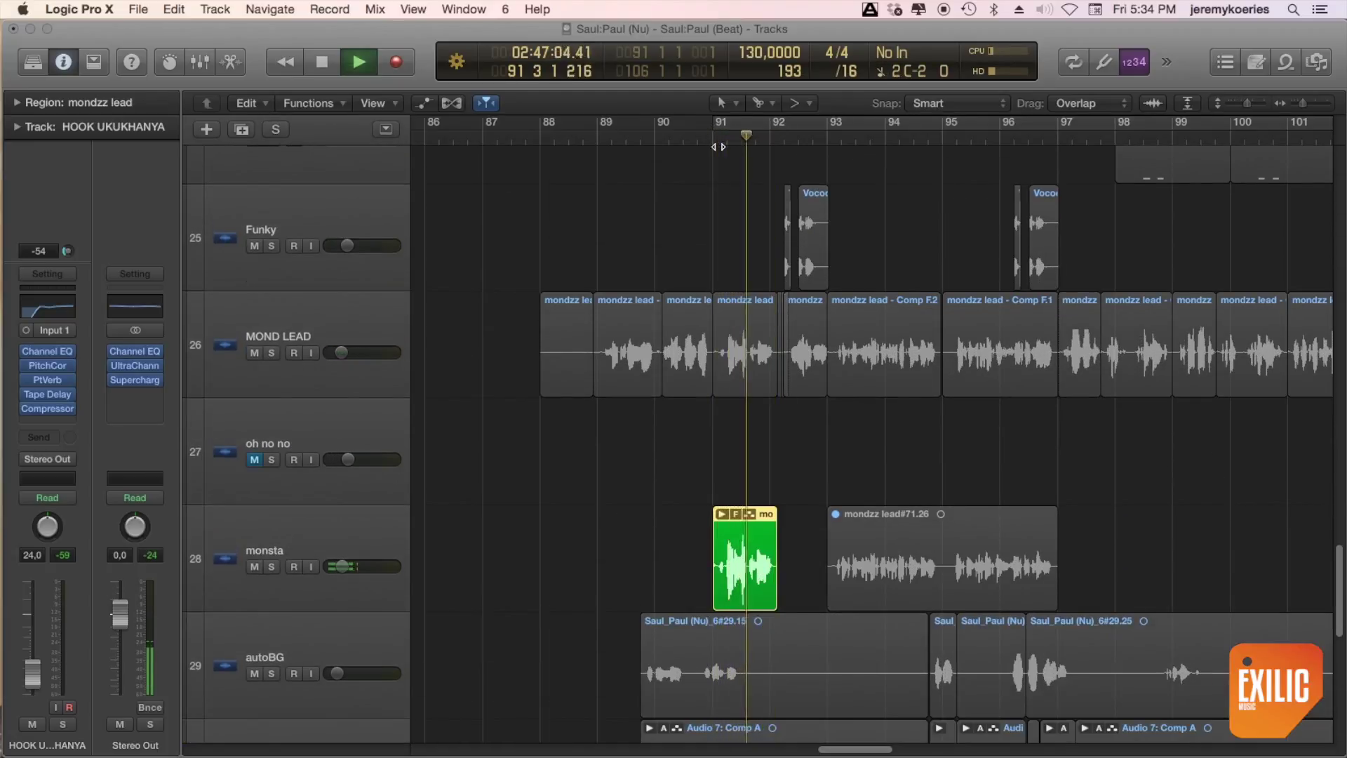
pyautogui.press('space')
# Review the monsta track's Vocal Transformer at Pitch −12, Formant −7, then close it.
pyautogui.click(346, 544)
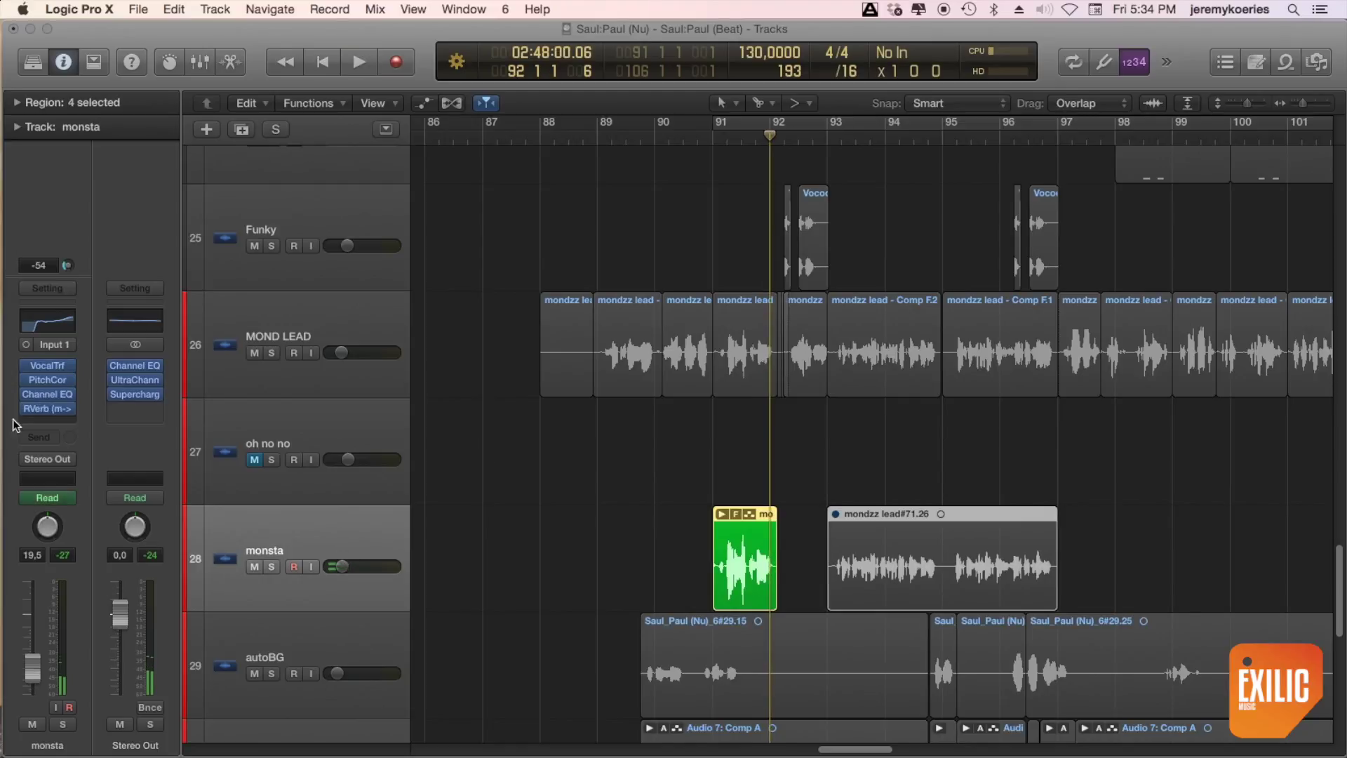
pyautogui.click(52, 366)
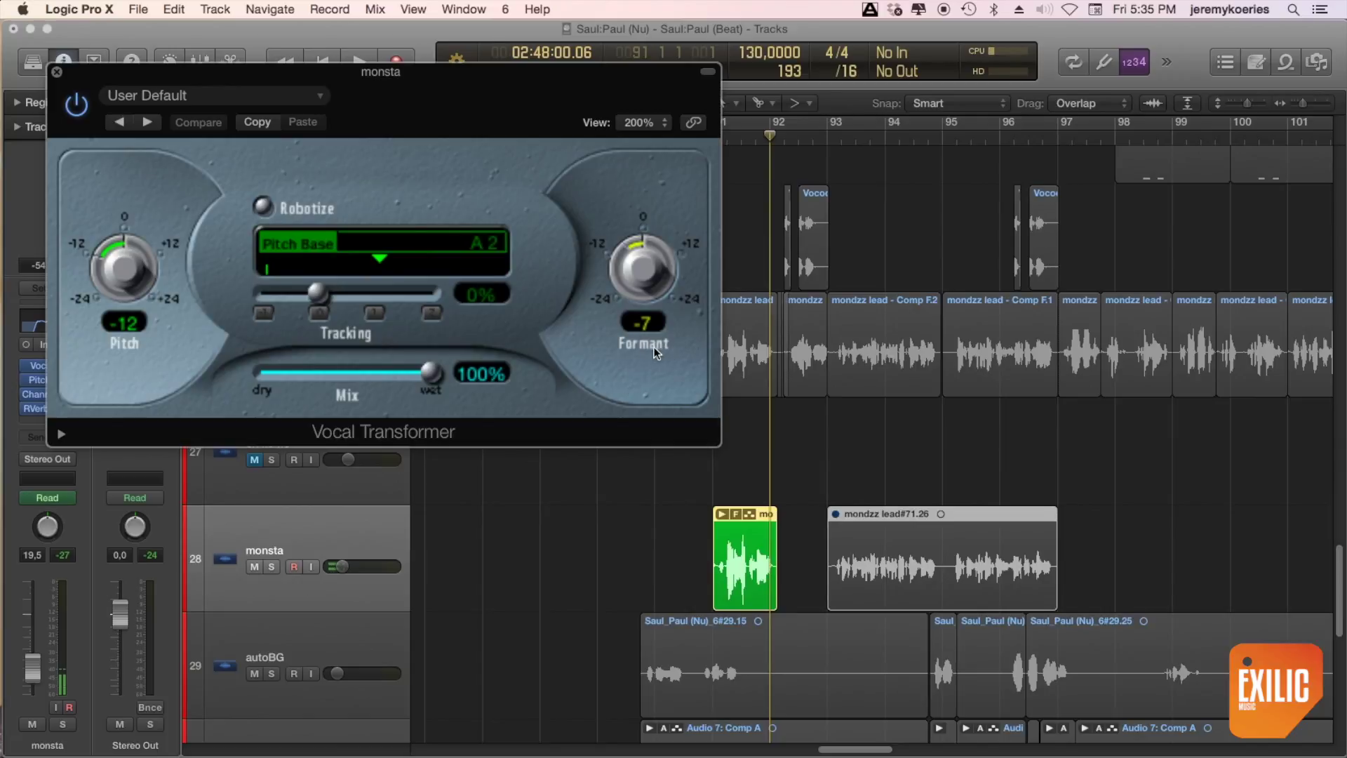
pyautogui.click(56, 72)
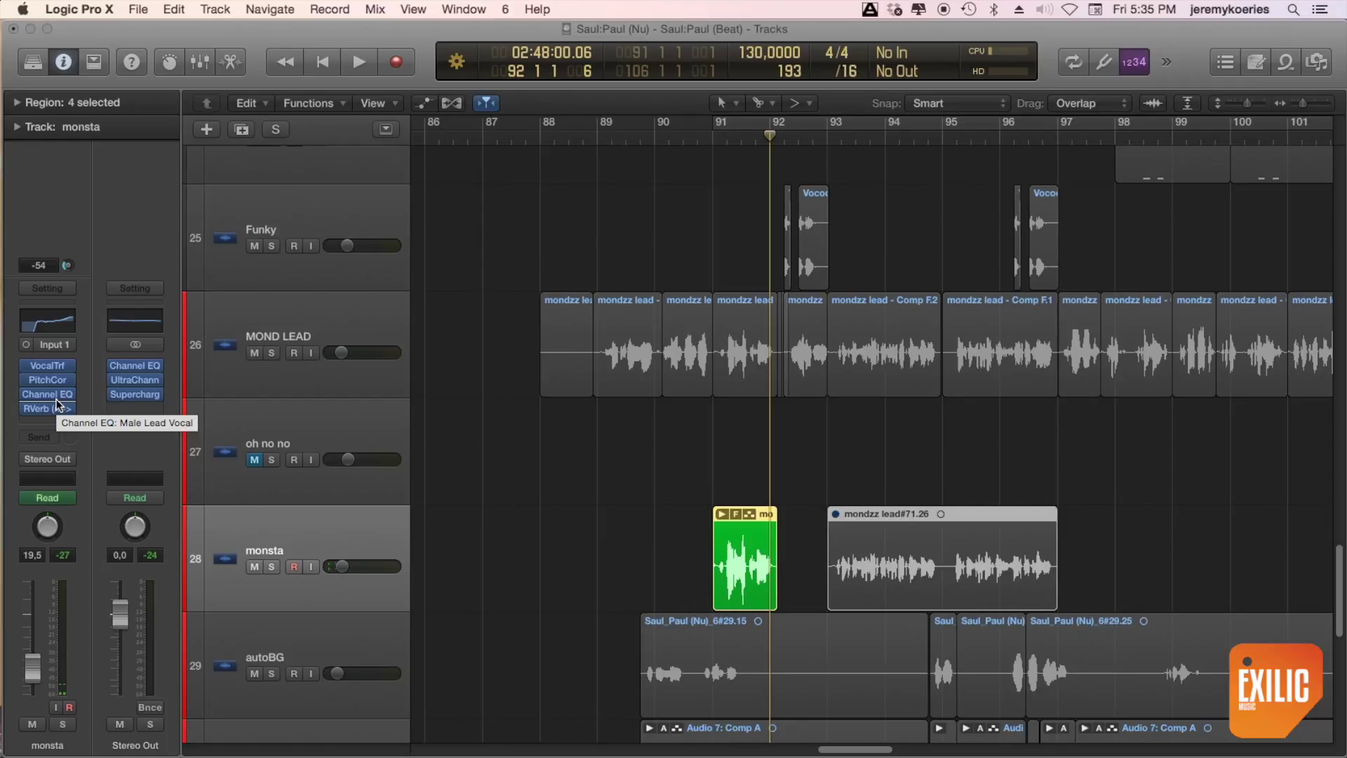
# Turn on cycle playback over bars 91–106 and play briefly.
pyautogui.click(737, 128)
pyautogui.press('space')
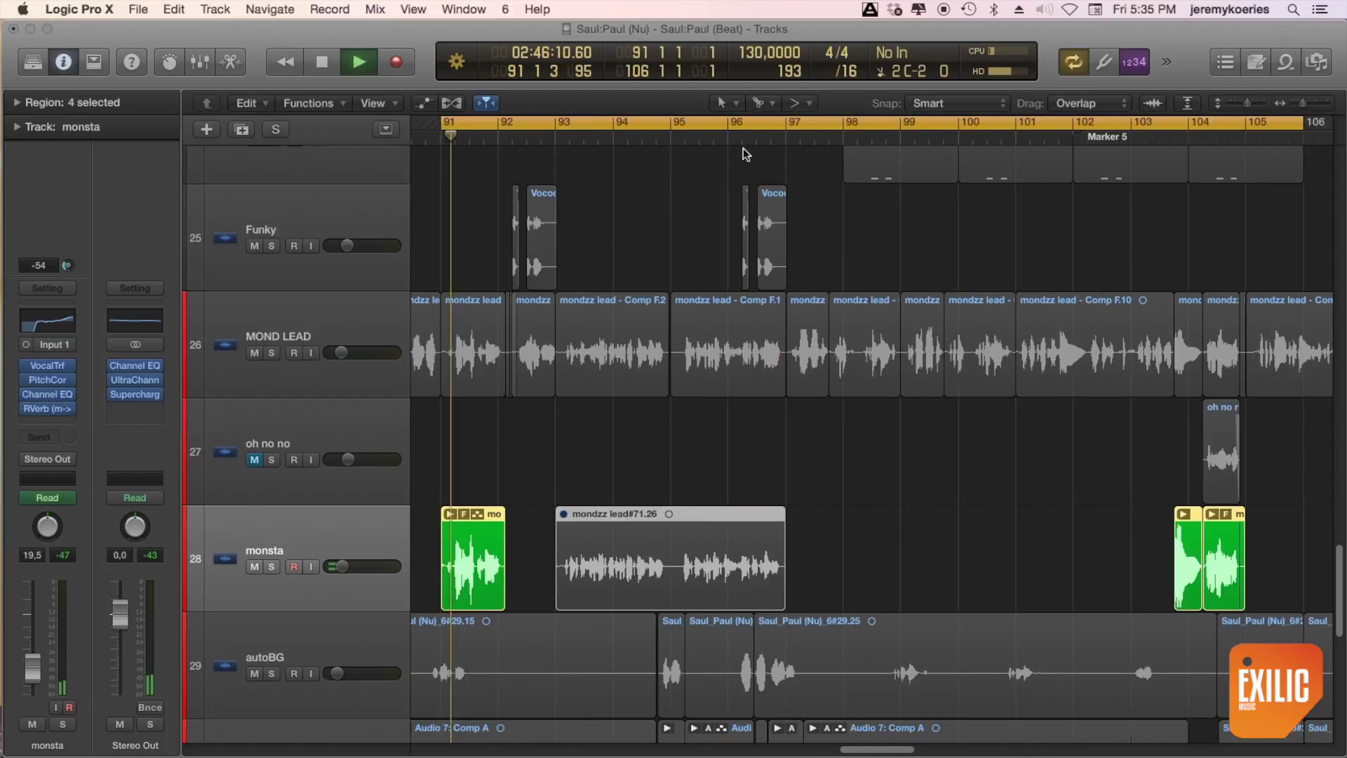
pyautogui.press('space')
# Select the MOND LEAD mondzz lead region, replay the cycle, then clear region solo and show more tracks.
pyautogui.click(468, 361)
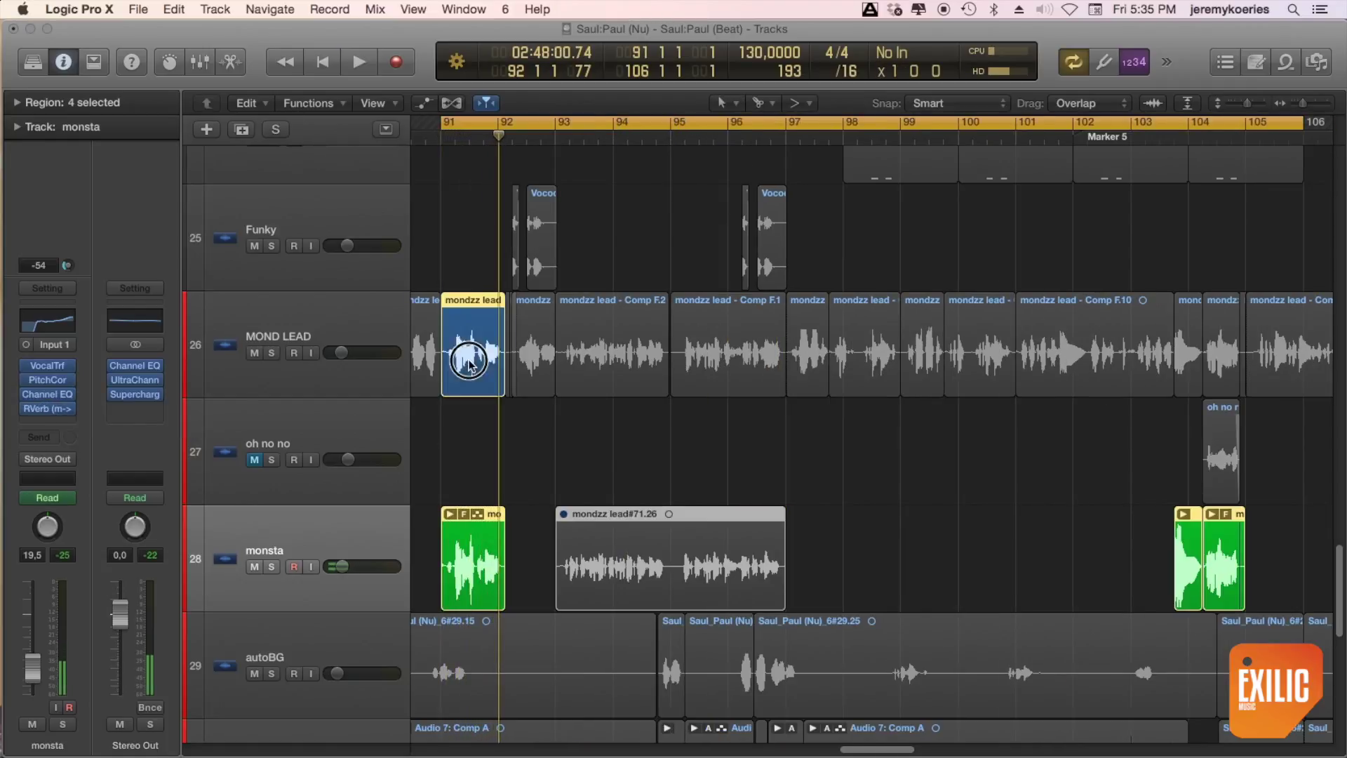
pyautogui.press('space')
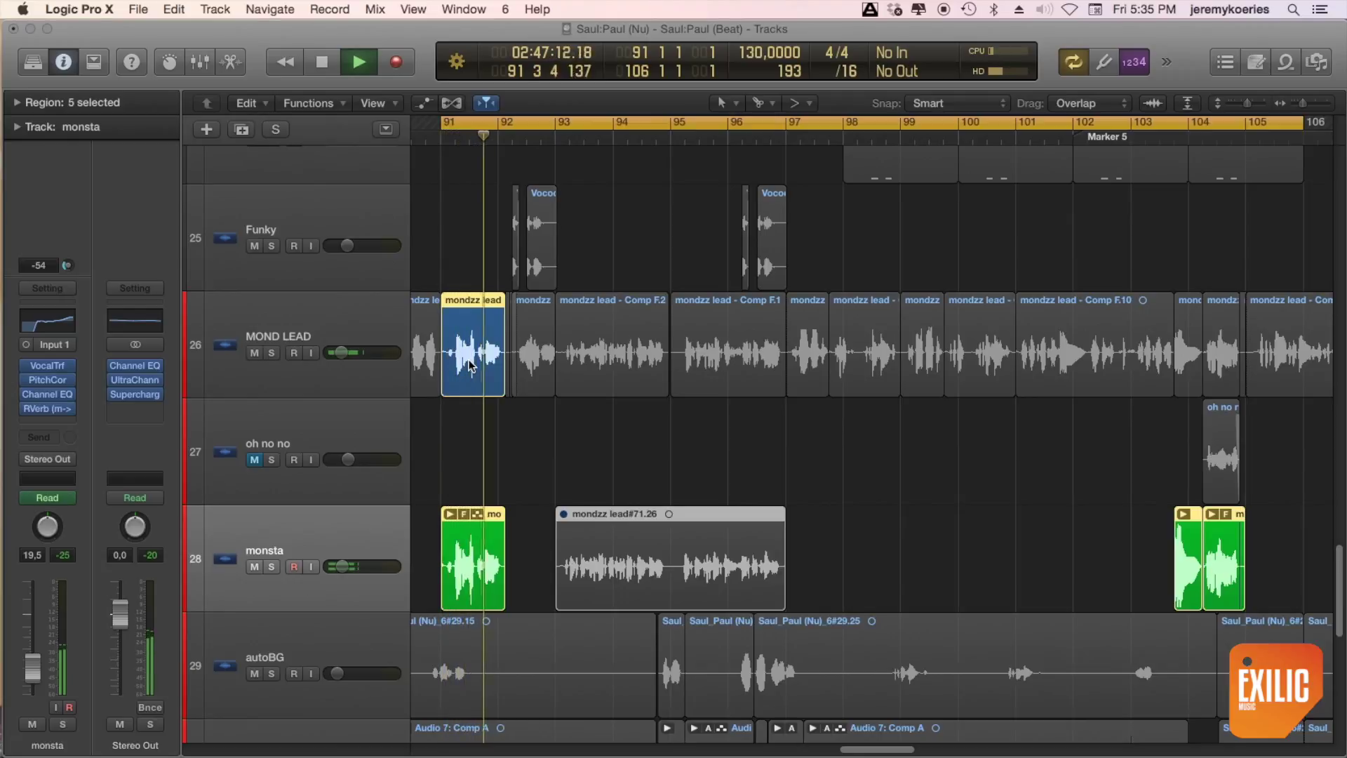
pyautogui.press('space')
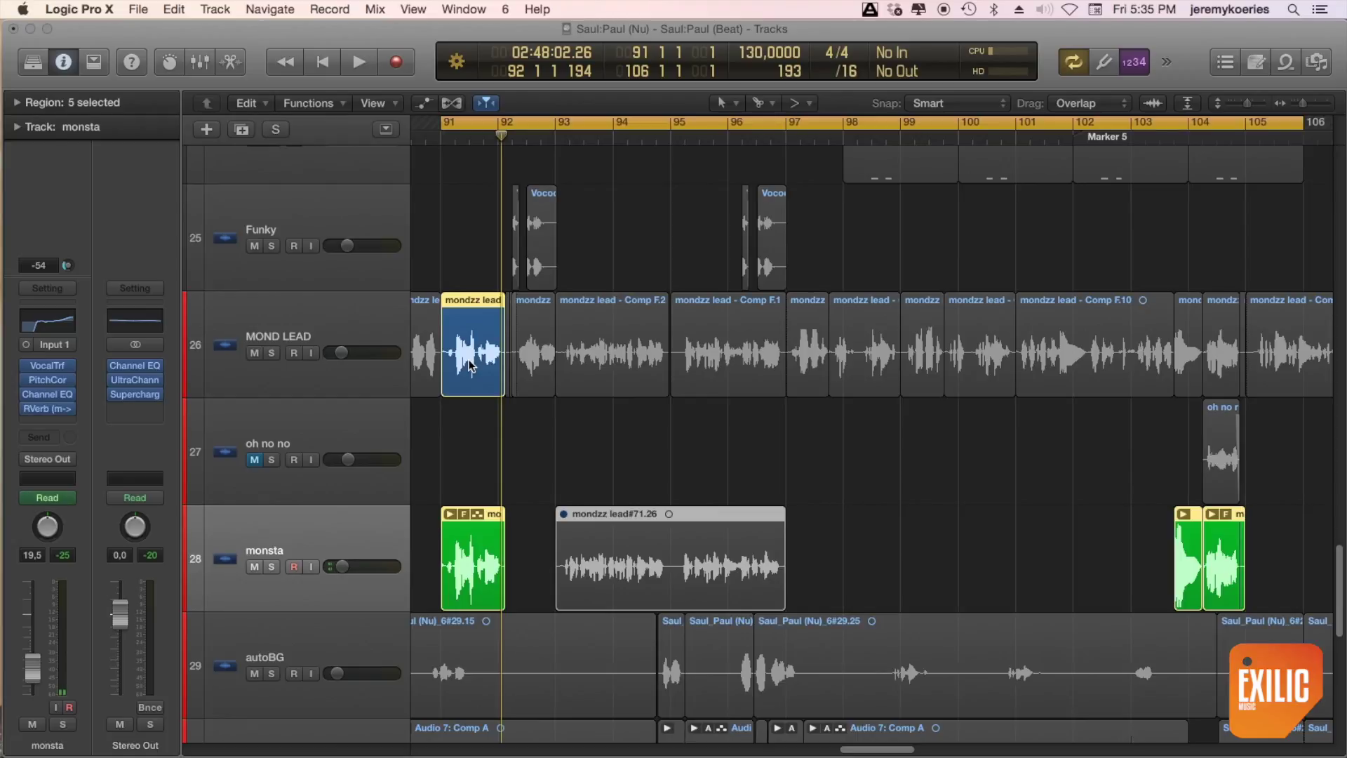
pyautogui.press('space')
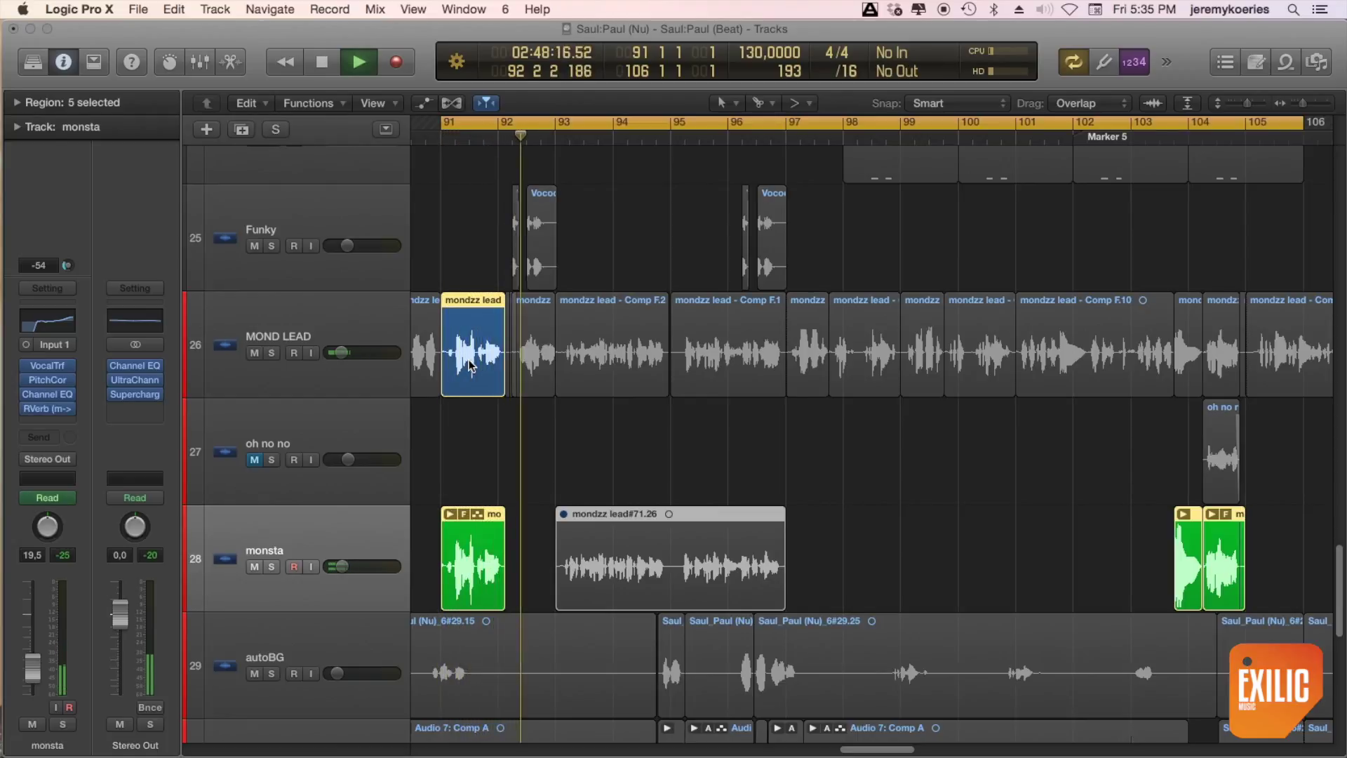
pyautogui.press('space')
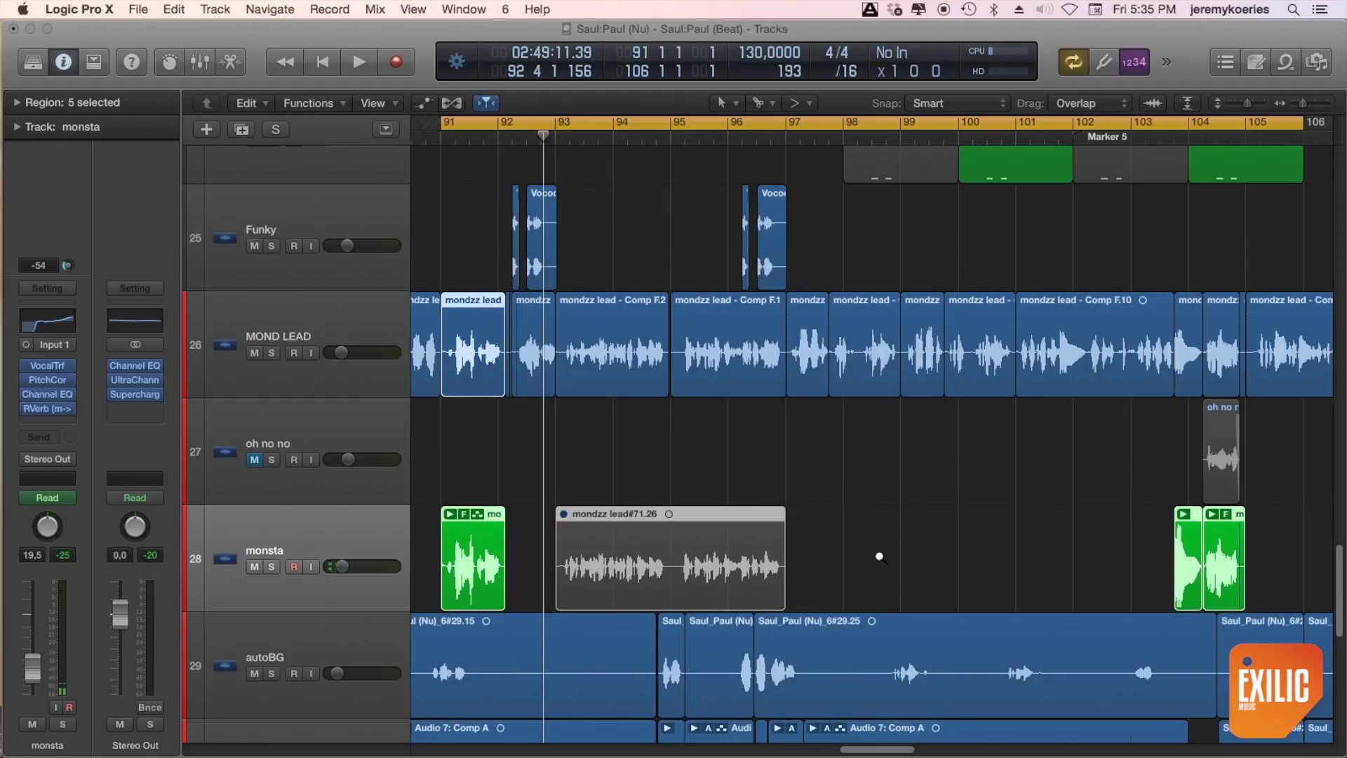
pyautogui.press('super+Up')
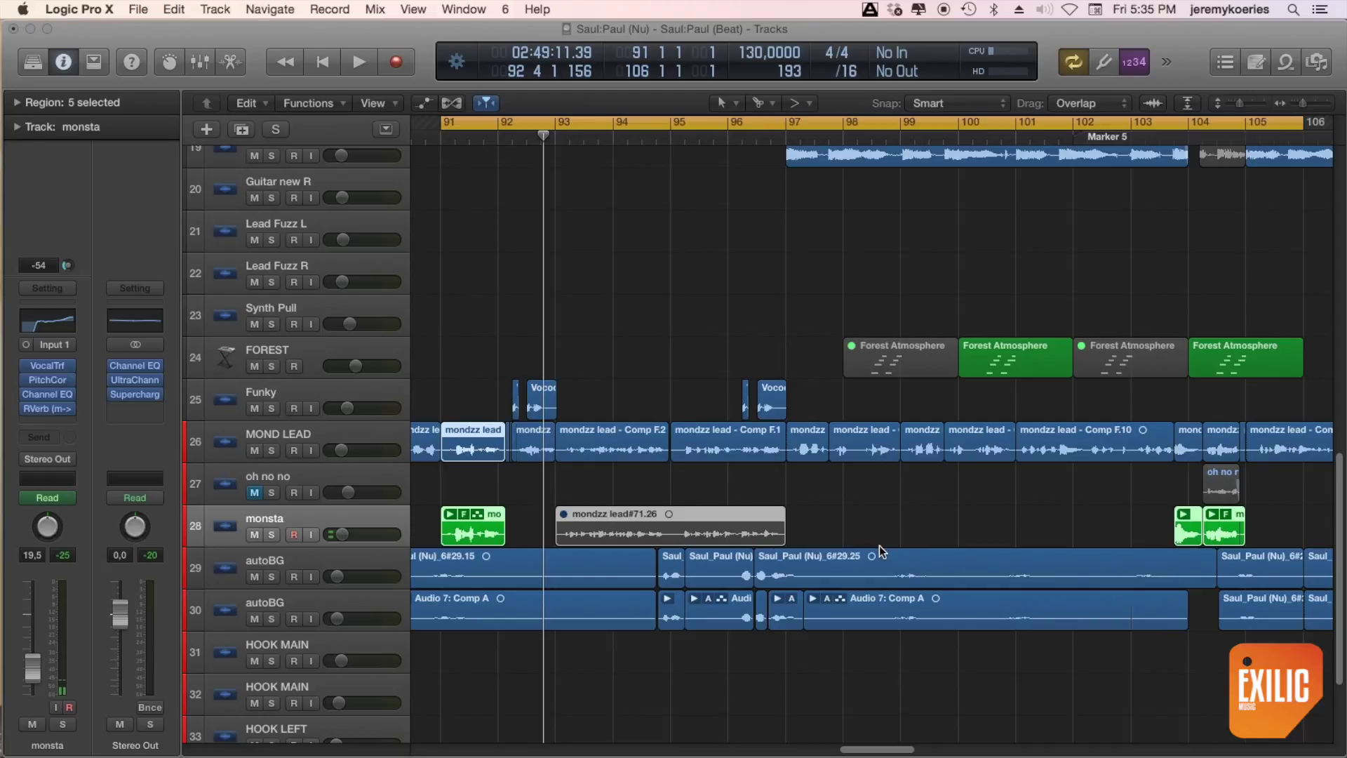
pyautogui.hotkey('shift', 'space')
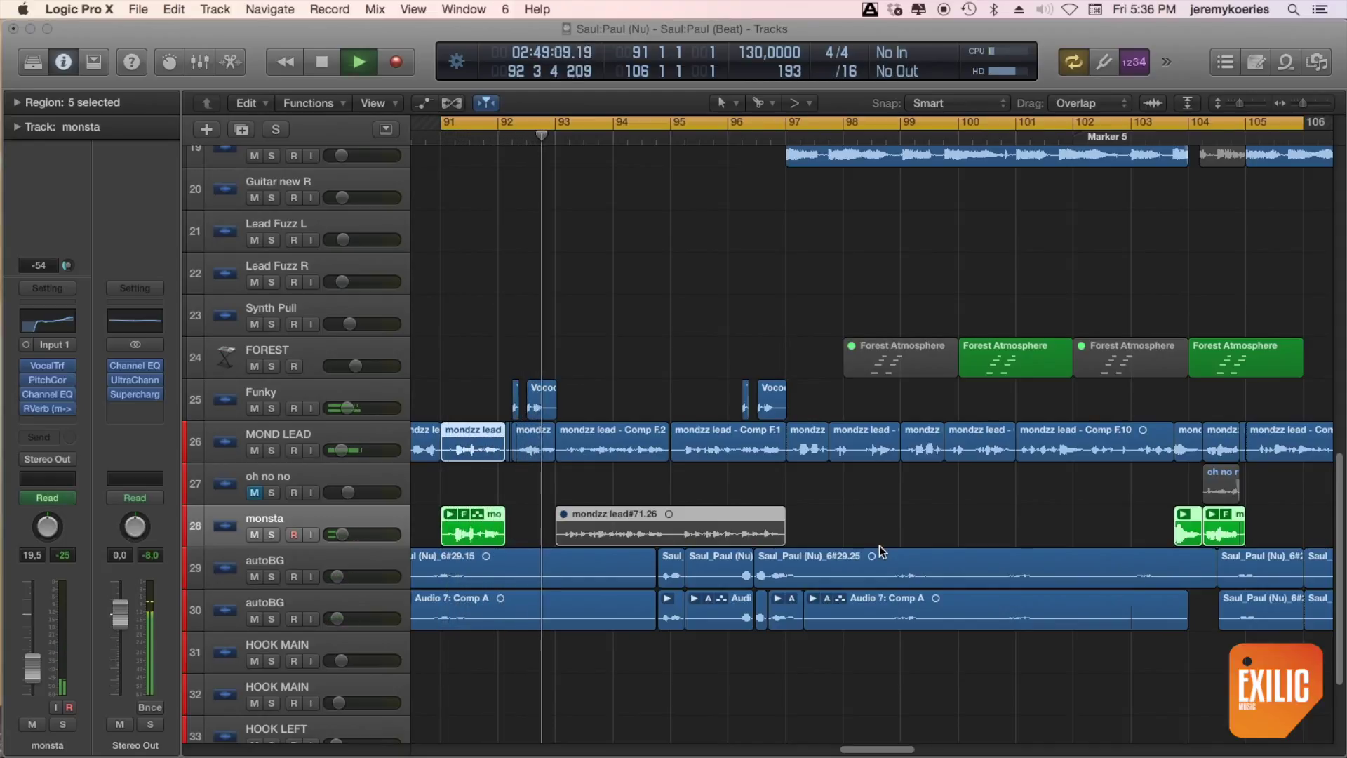
pyautogui.press('space')
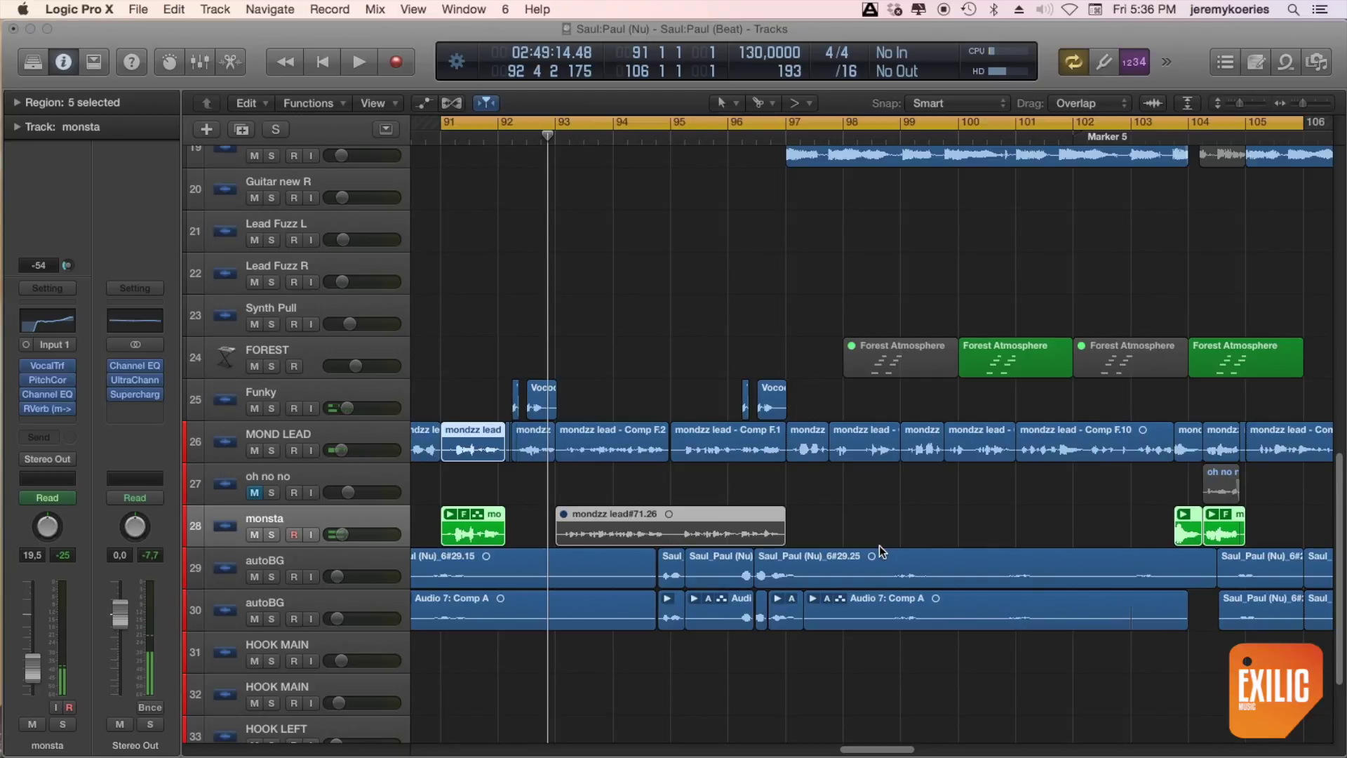